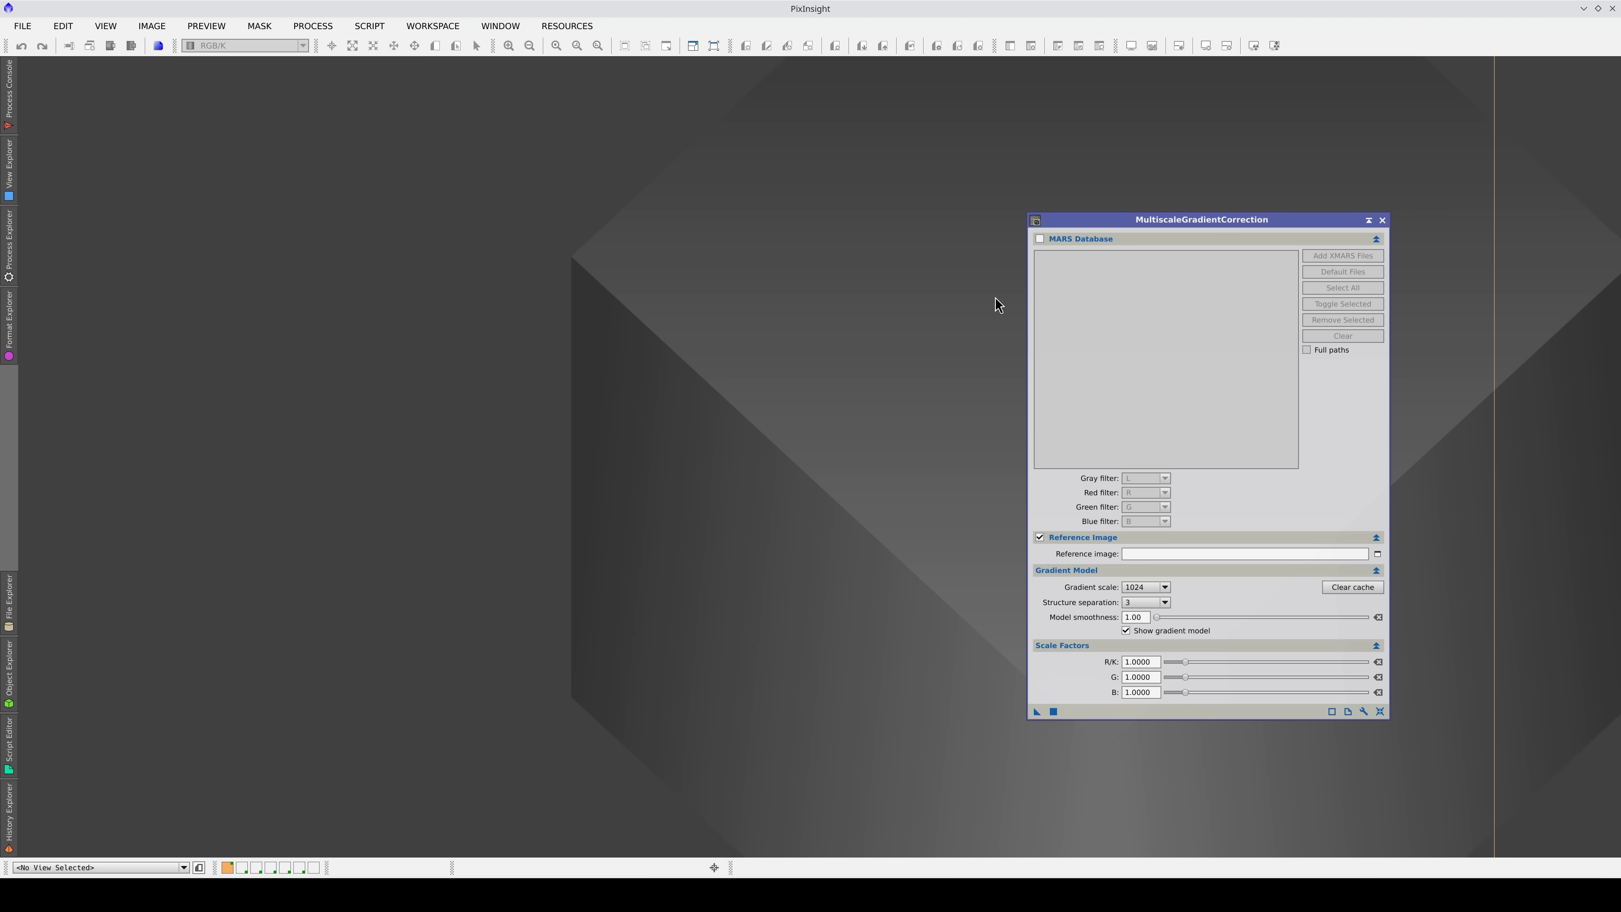
pyautogui.click(1038, 239)
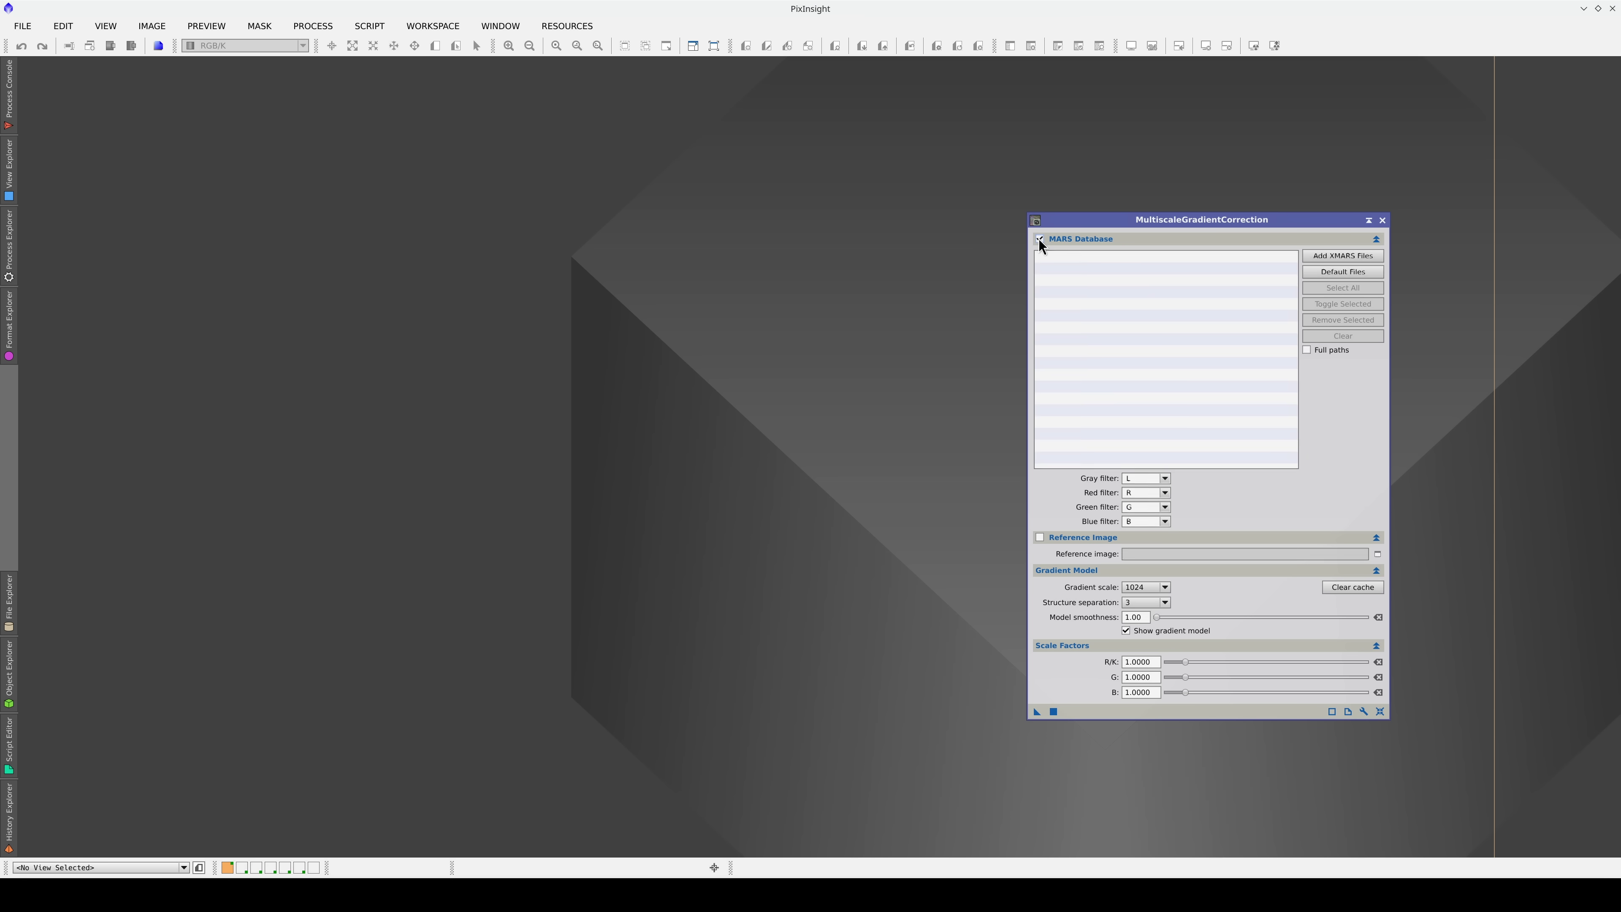
pyautogui.click(1039, 238)
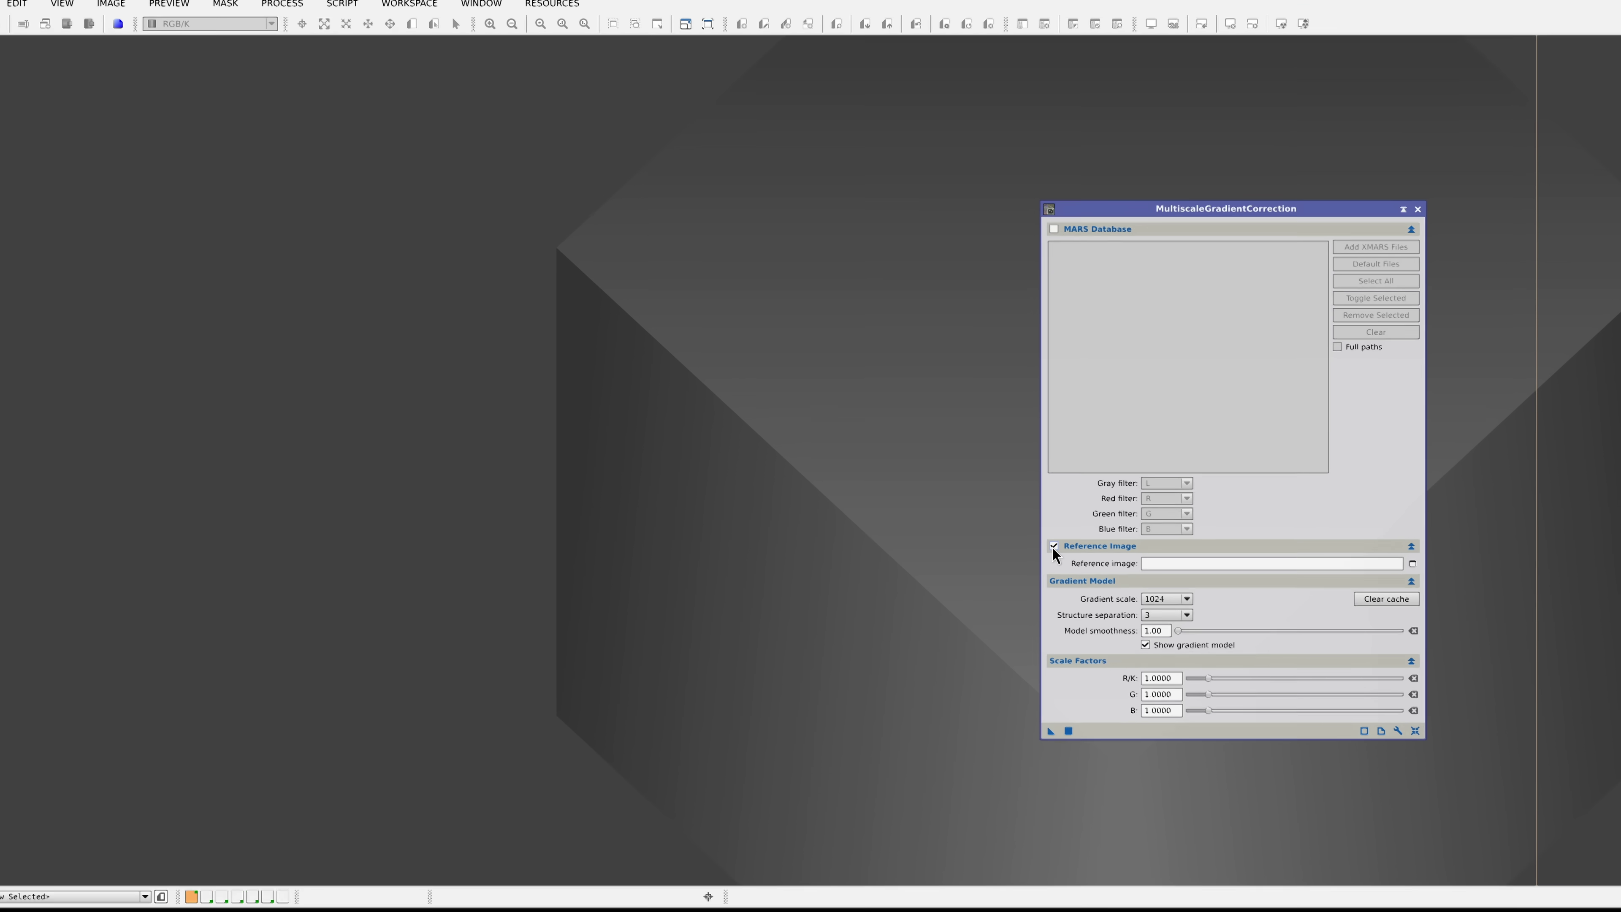
pyautogui.click(1045, 541)
pyautogui.click(1045, 540)
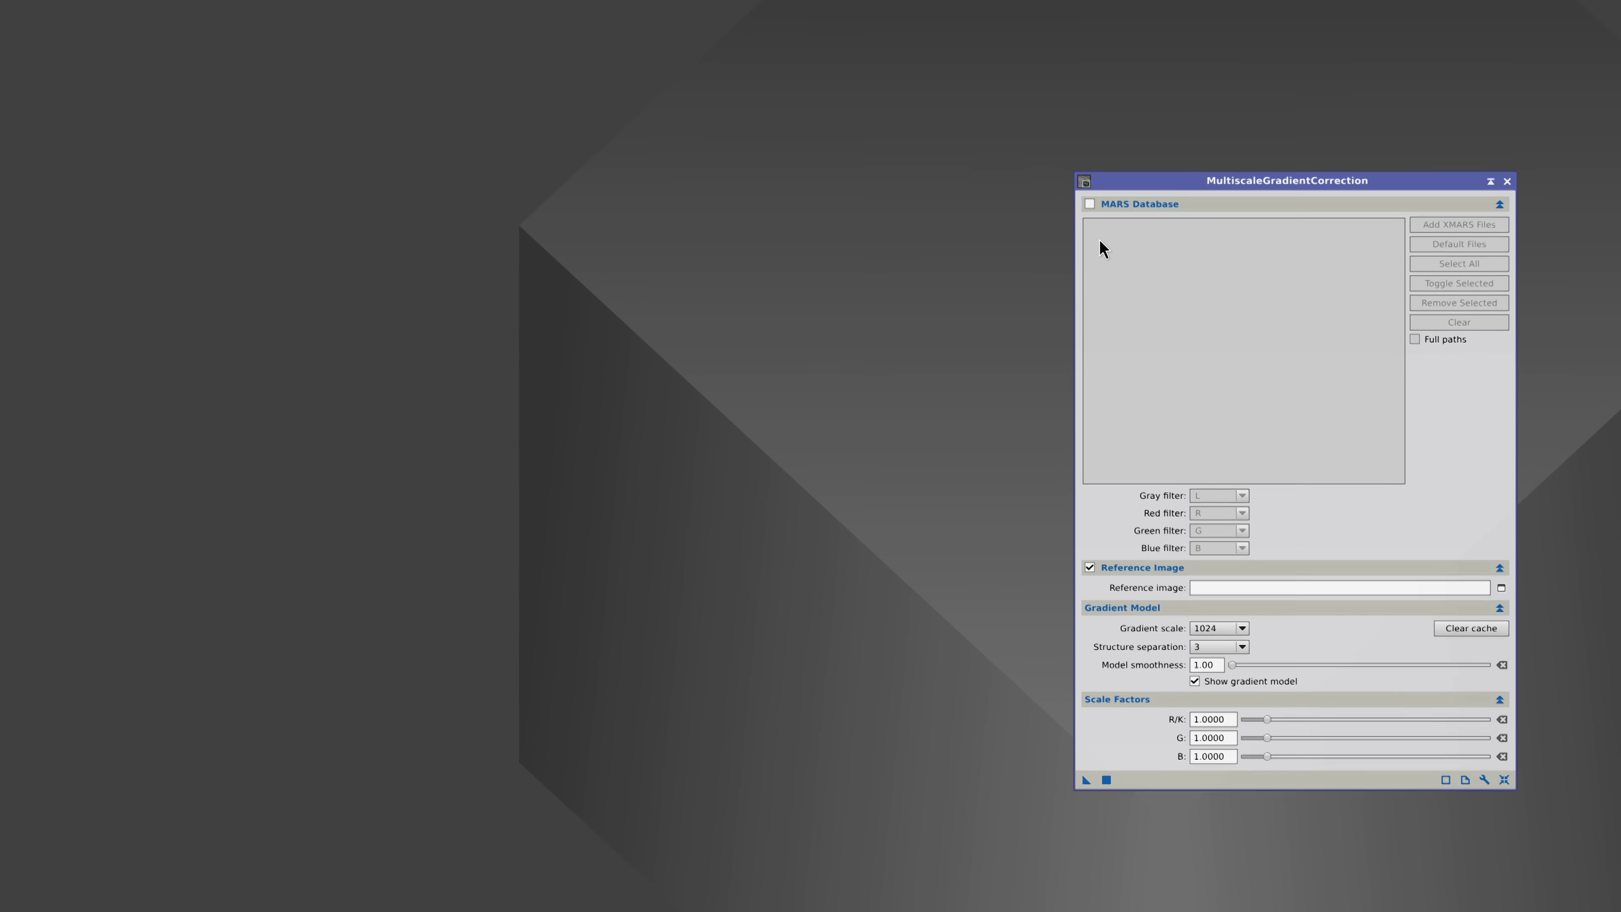
pyautogui.click(1098, 198)
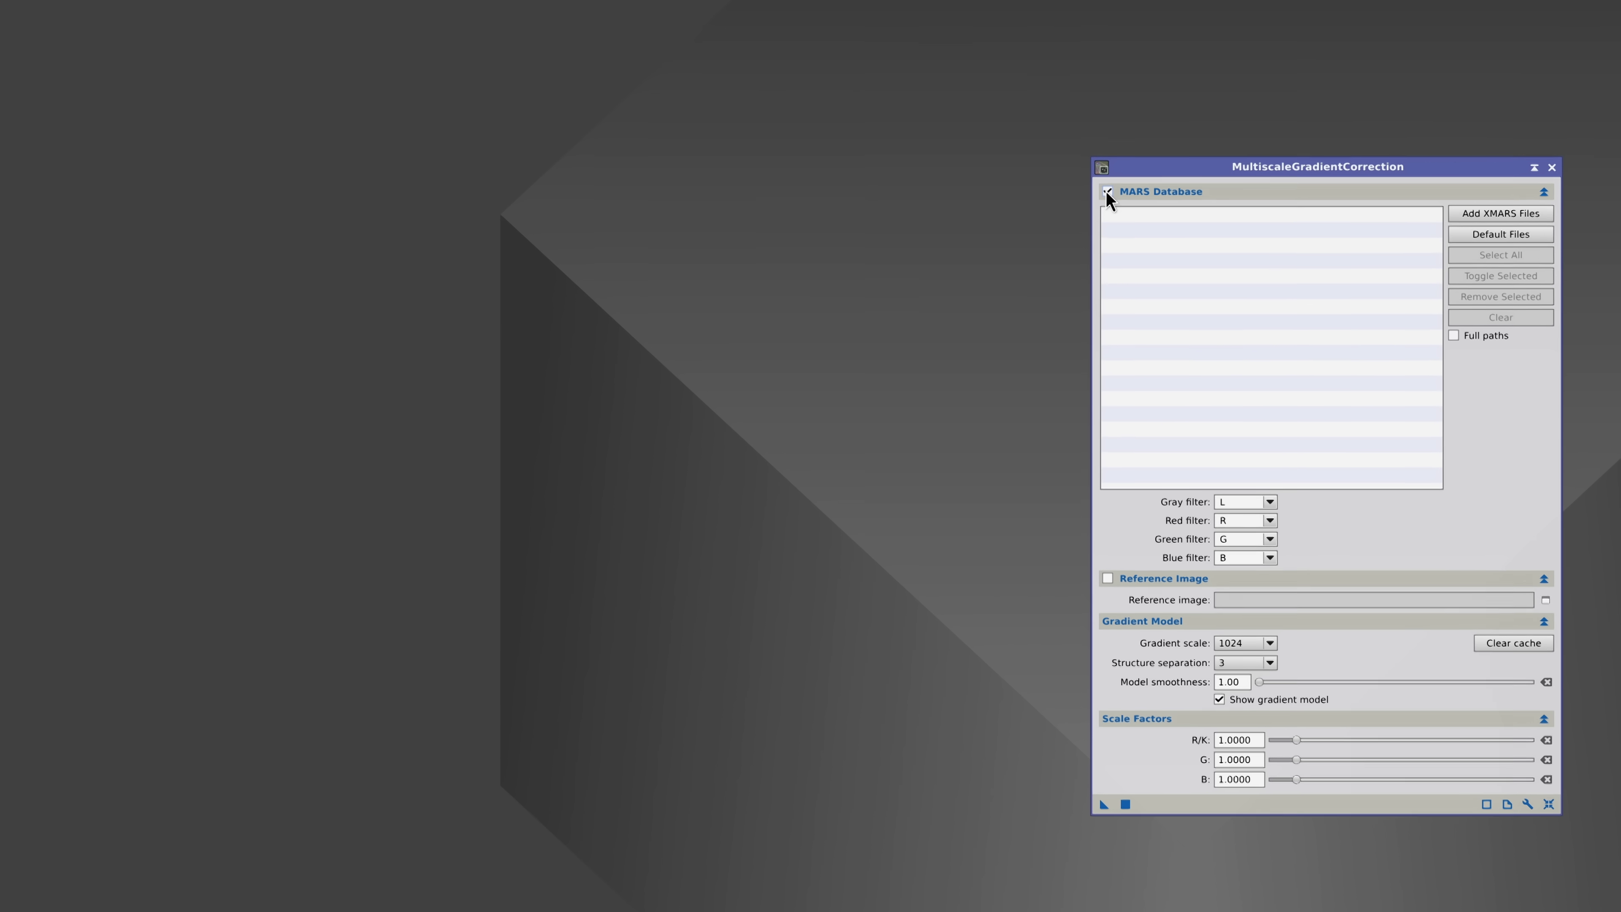
# Load MARS-DR1-1.0.2.xmars from the file dialog into the MARS Database list.
pyautogui.click(1499, 212)
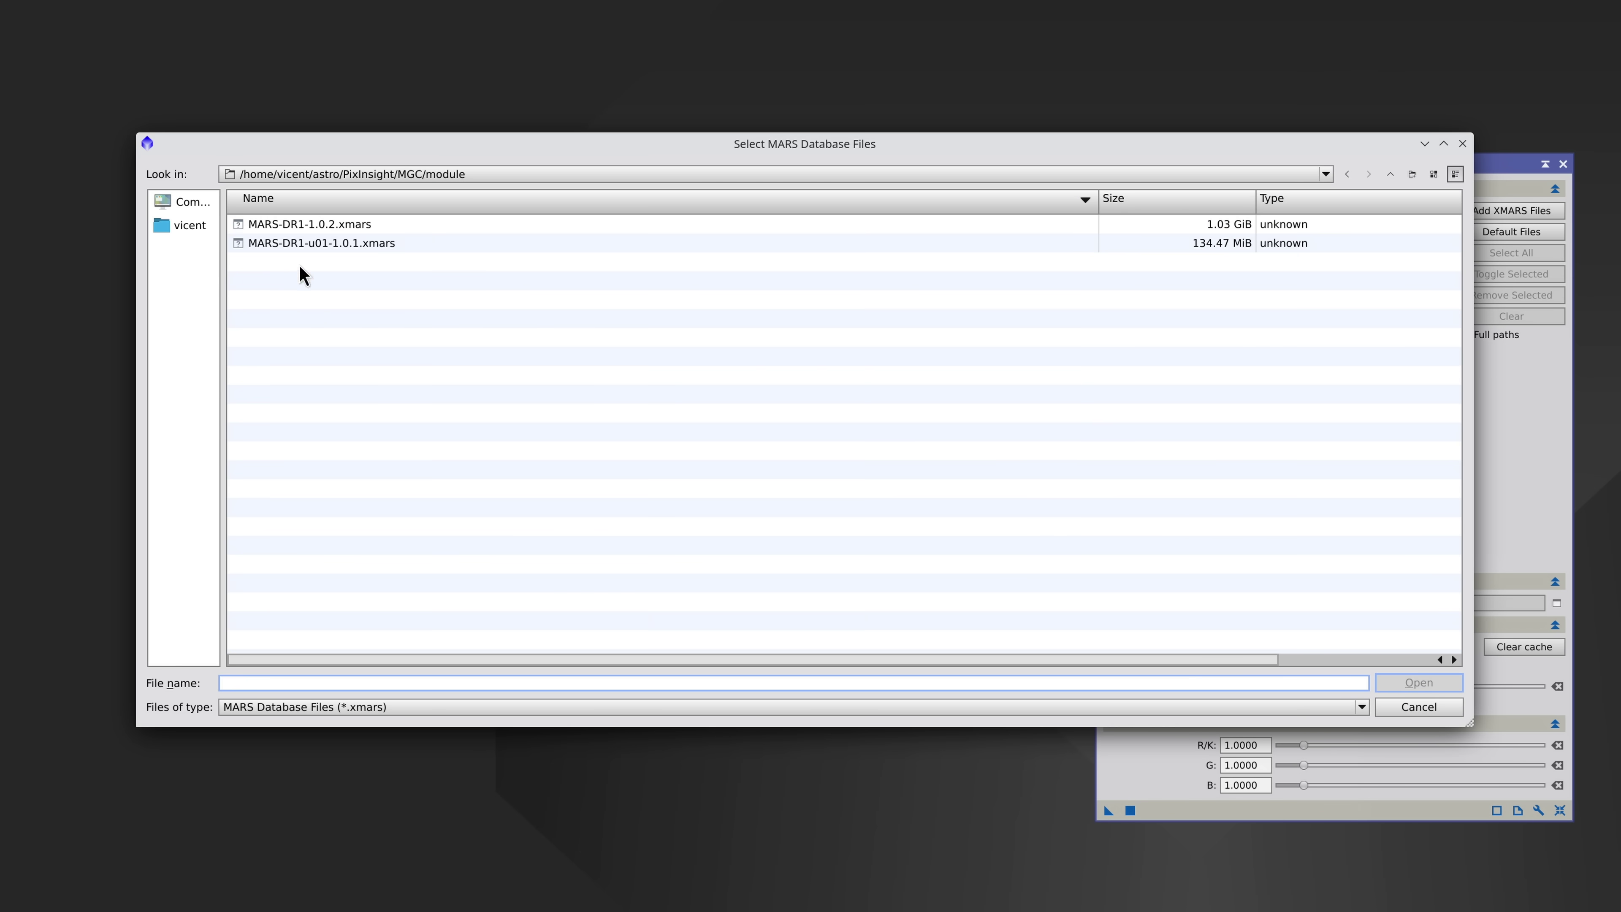
pyautogui.click(314, 224)
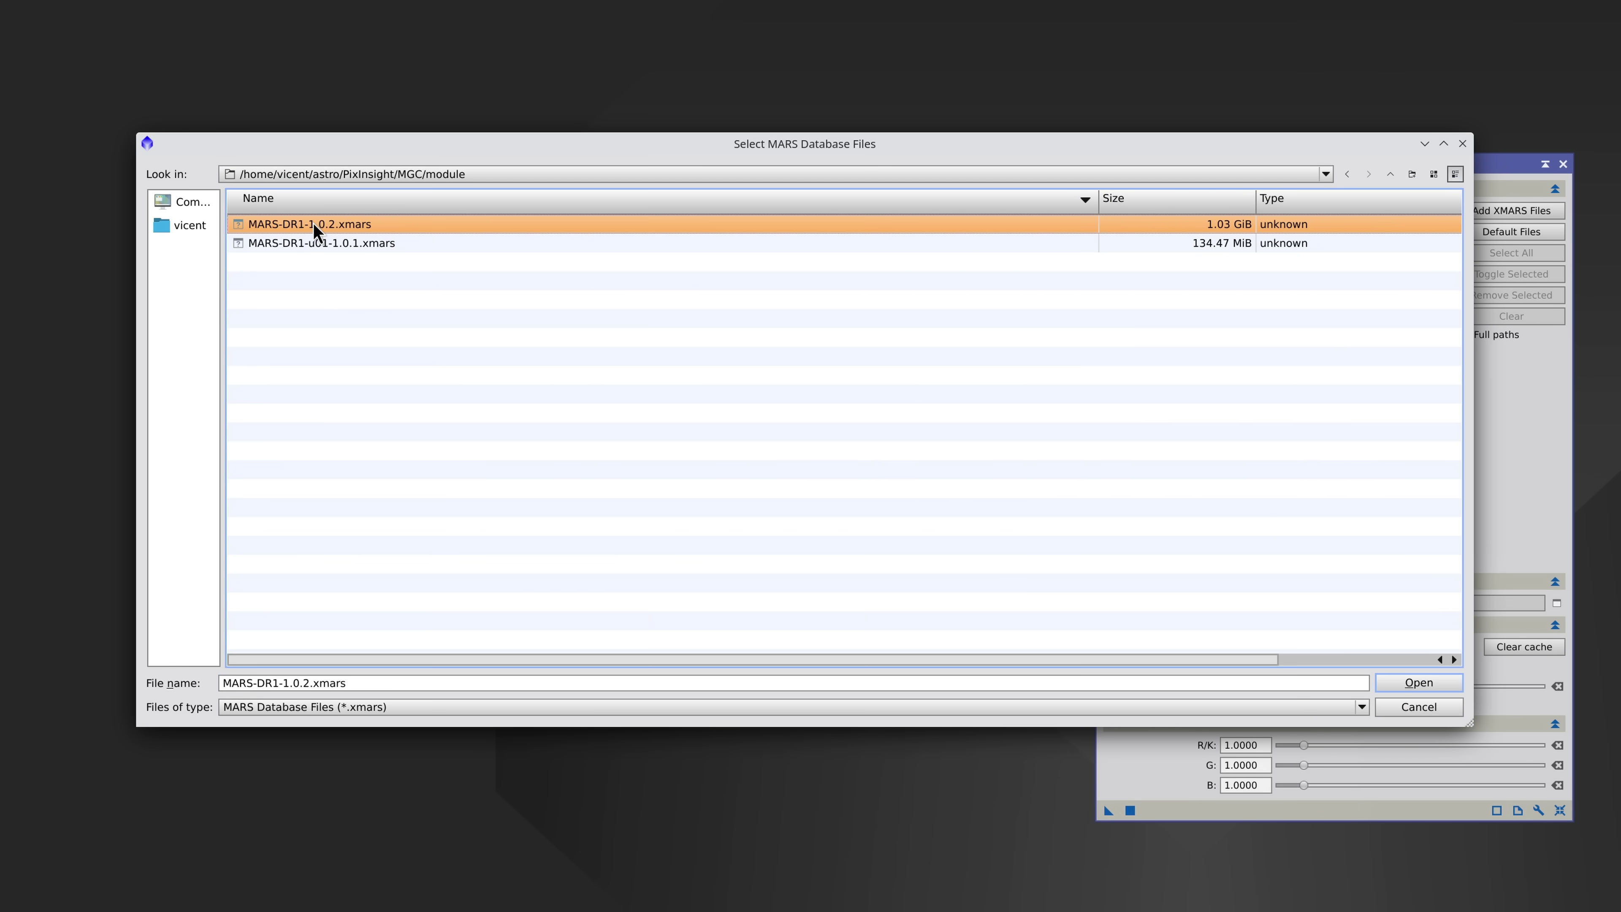
pyautogui.click(319, 246)
pyautogui.click(1411, 683)
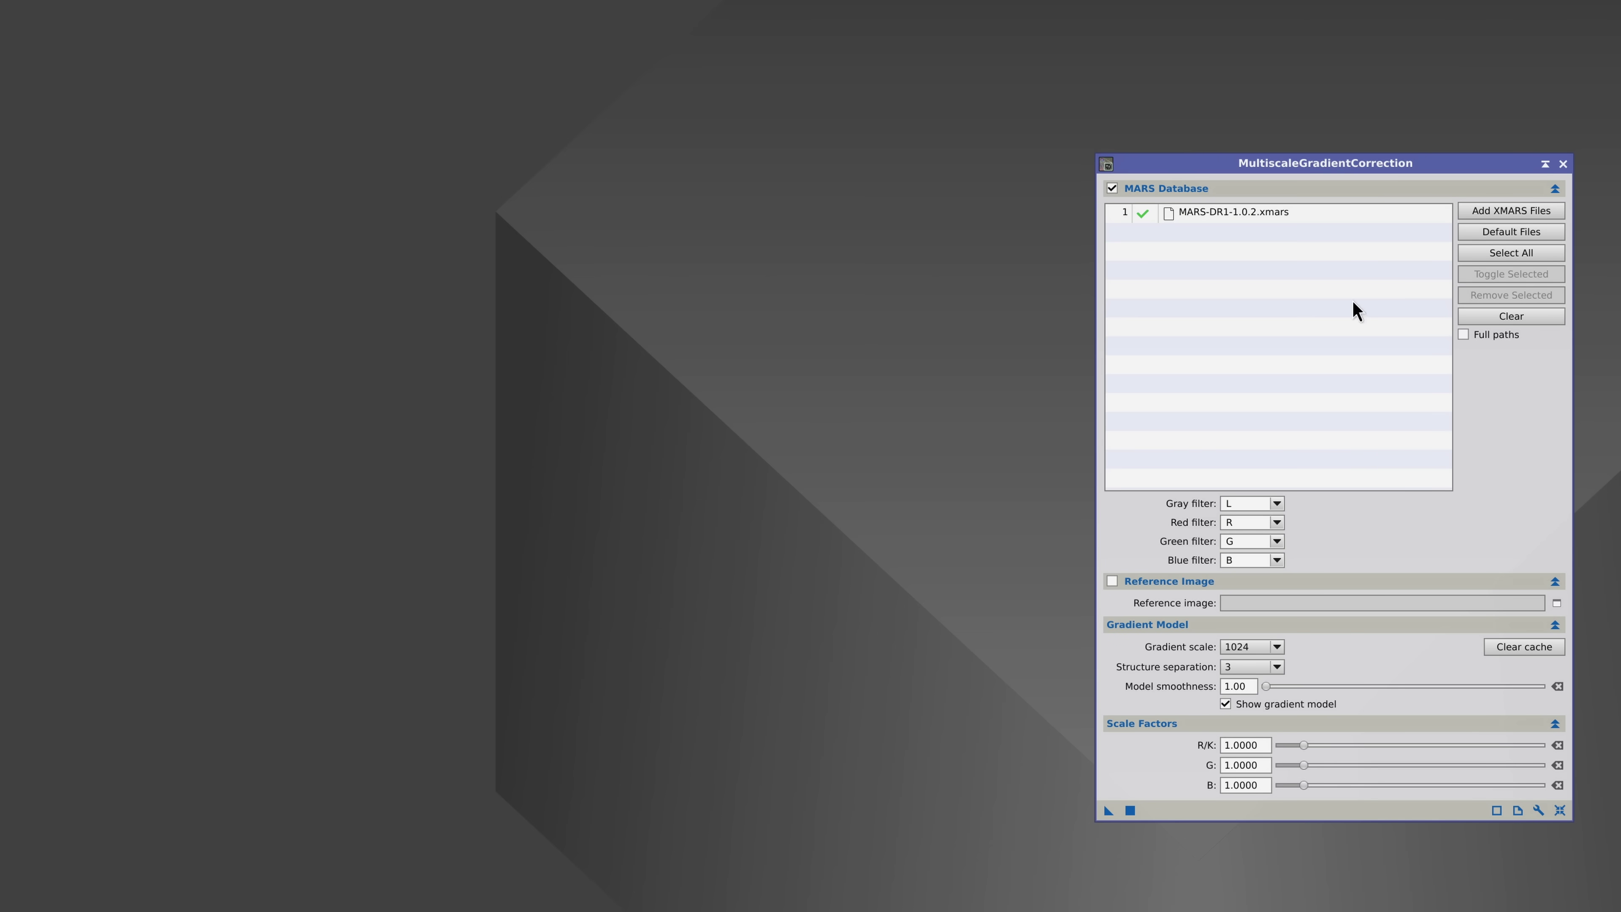
# Reset MultiscaleGradientCorrection to defaults, then re-enable MARS Database with an empty file list.
pyautogui.click(1262, 210)
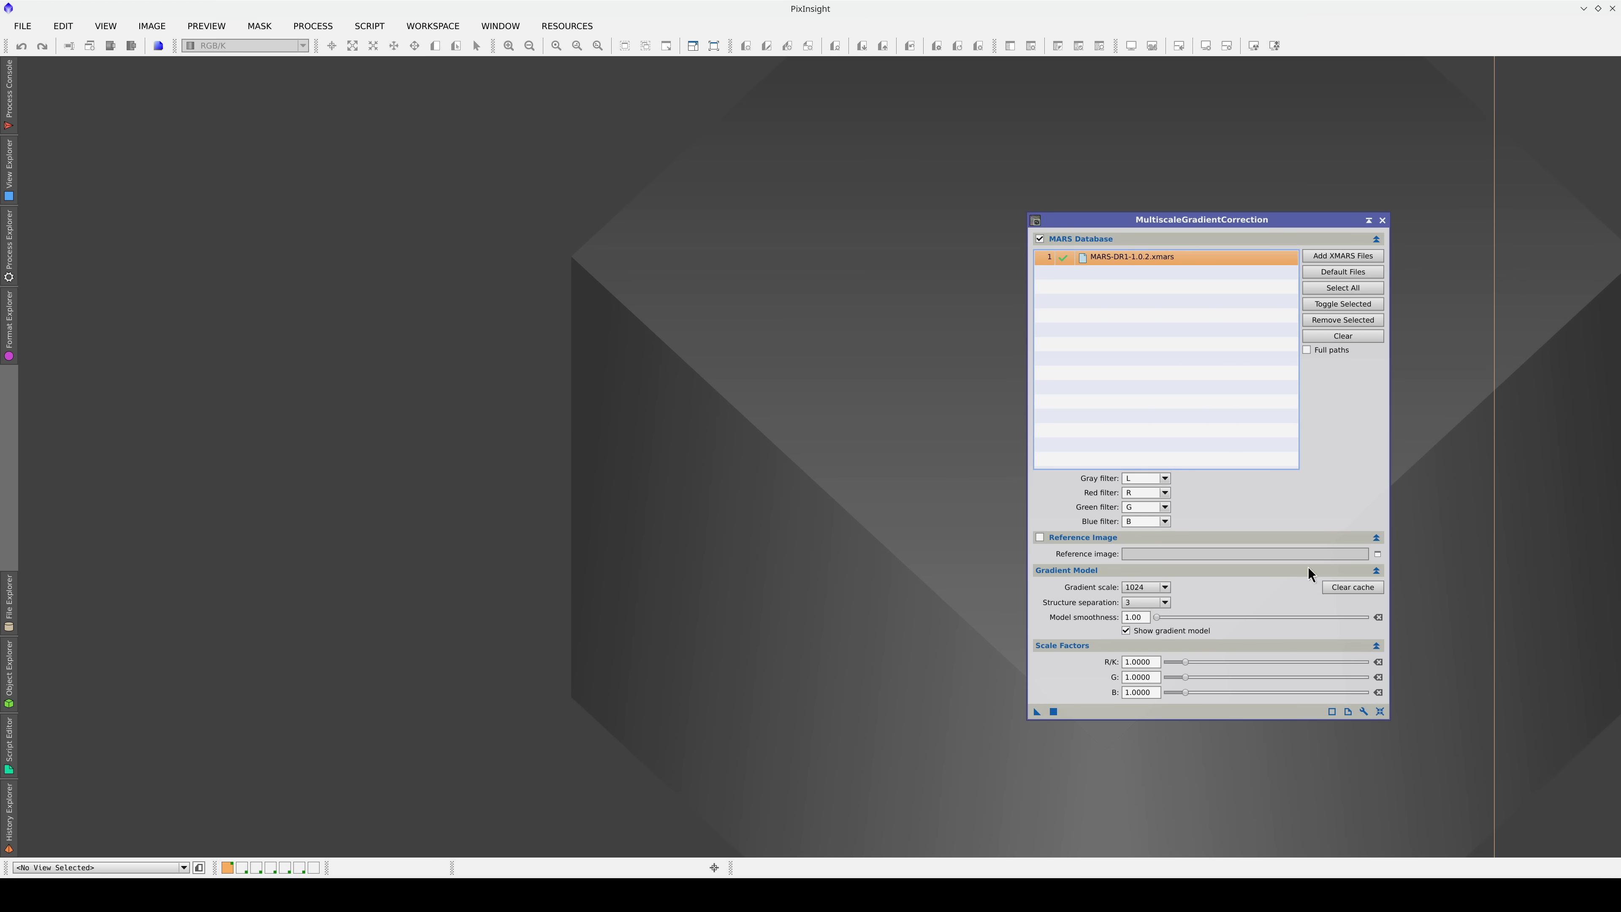
pyautogui.click(1379, 713)
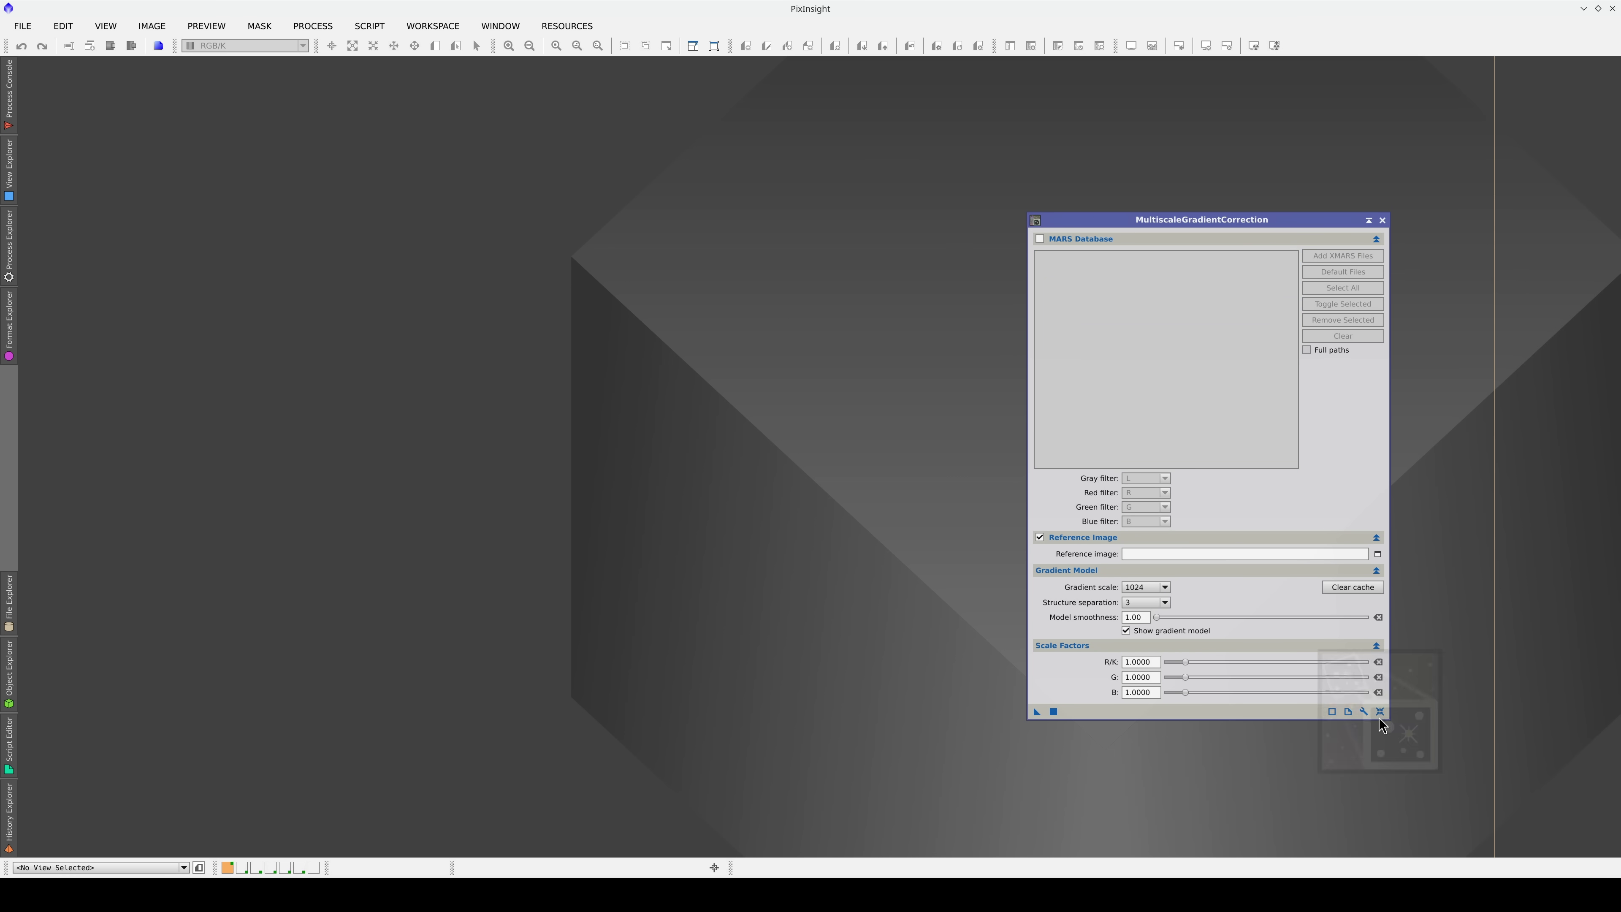
pyautogui.click(1040, 239)
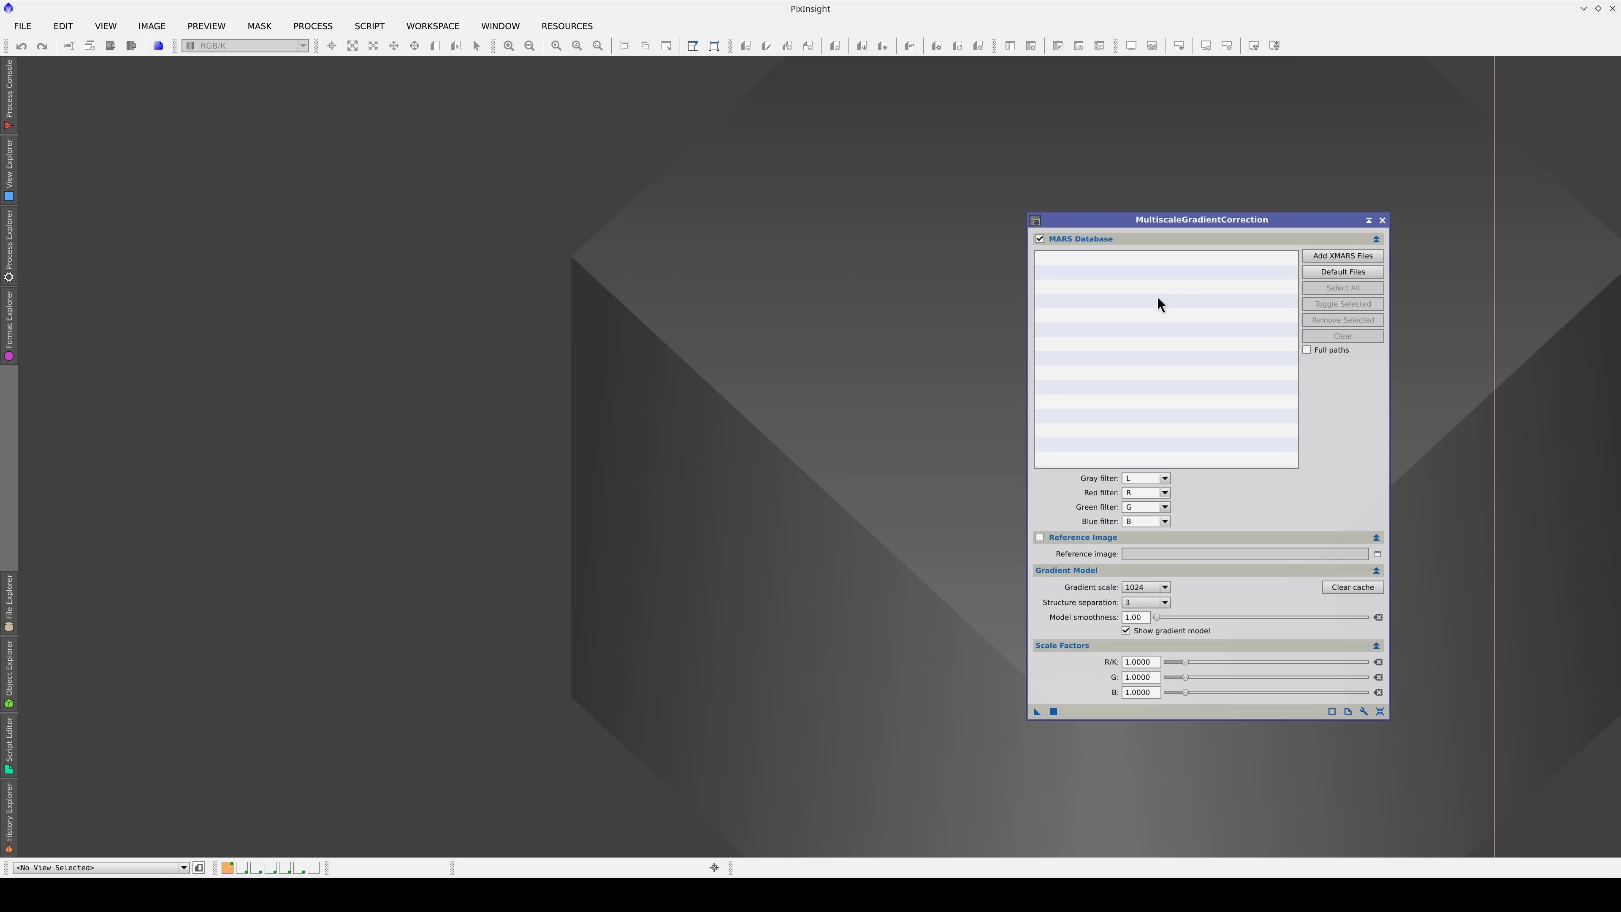
# Add MARS-DR1-1.0.2.xmars as a default database file in MultiscaleGradientCorrection preferences.
pyautogui.click(1362, 712)
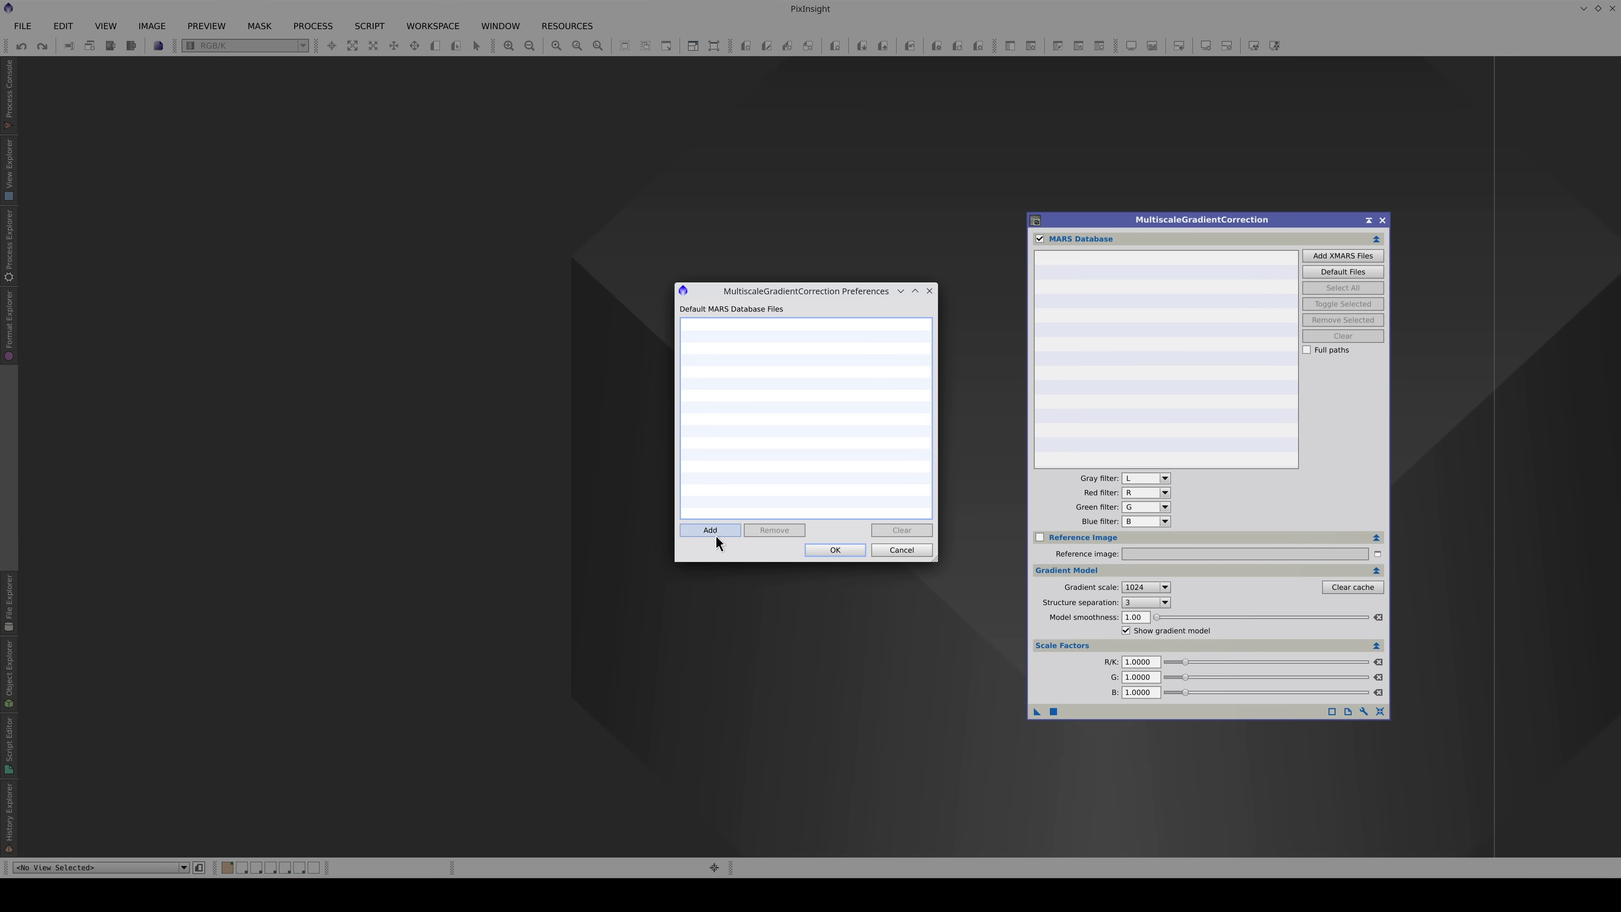
pyautogui.click(716, 531)
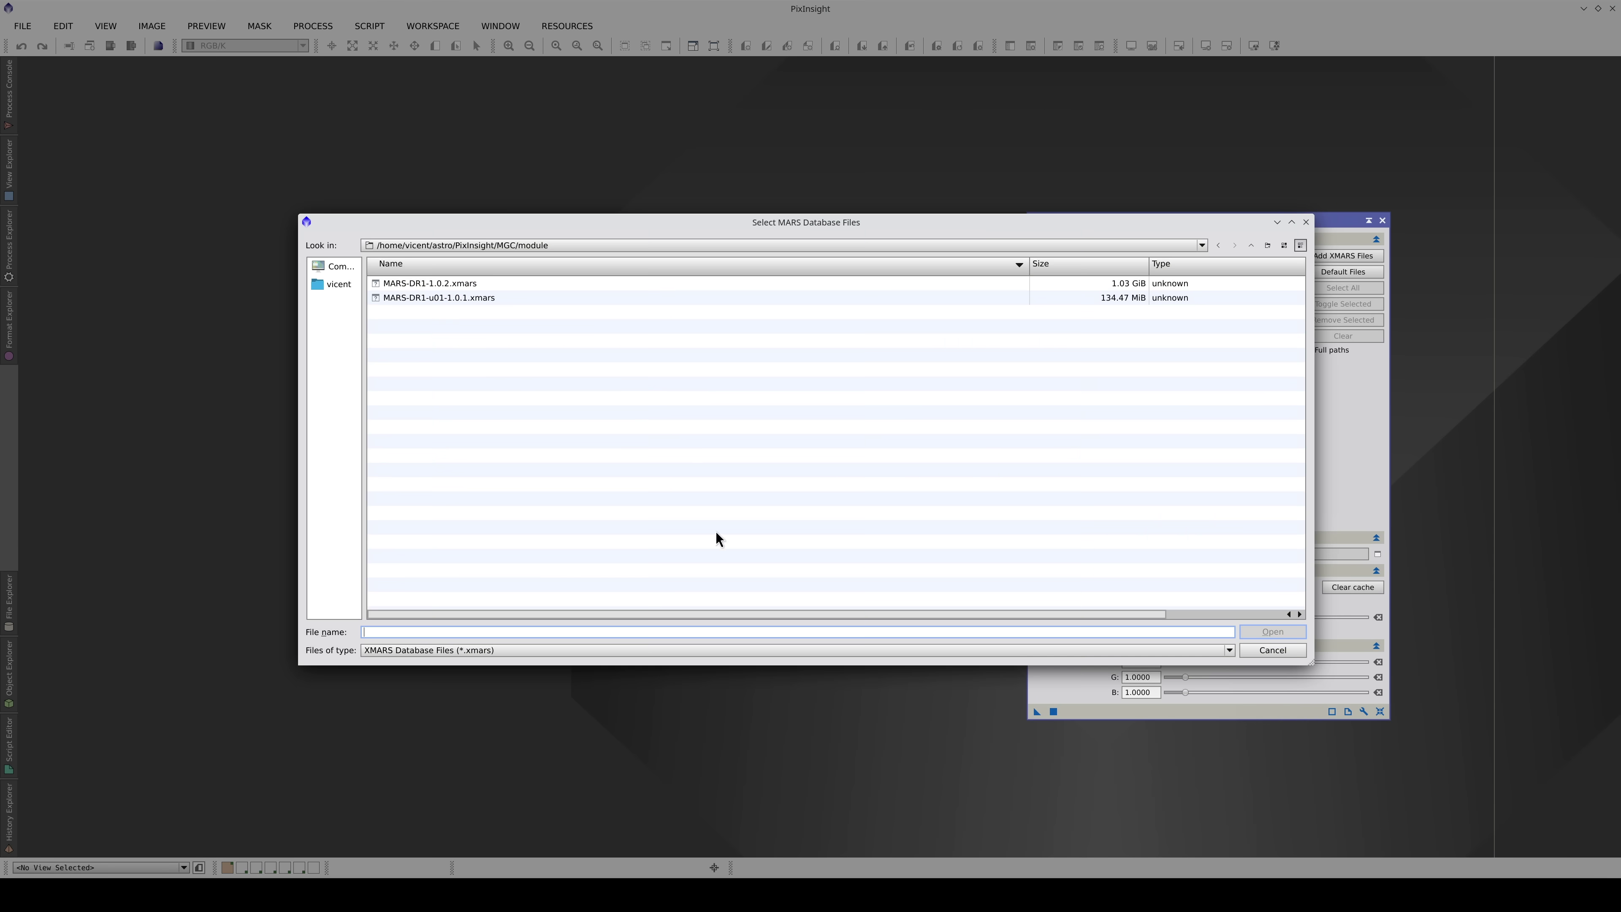
pyautogui.click(472, 283)
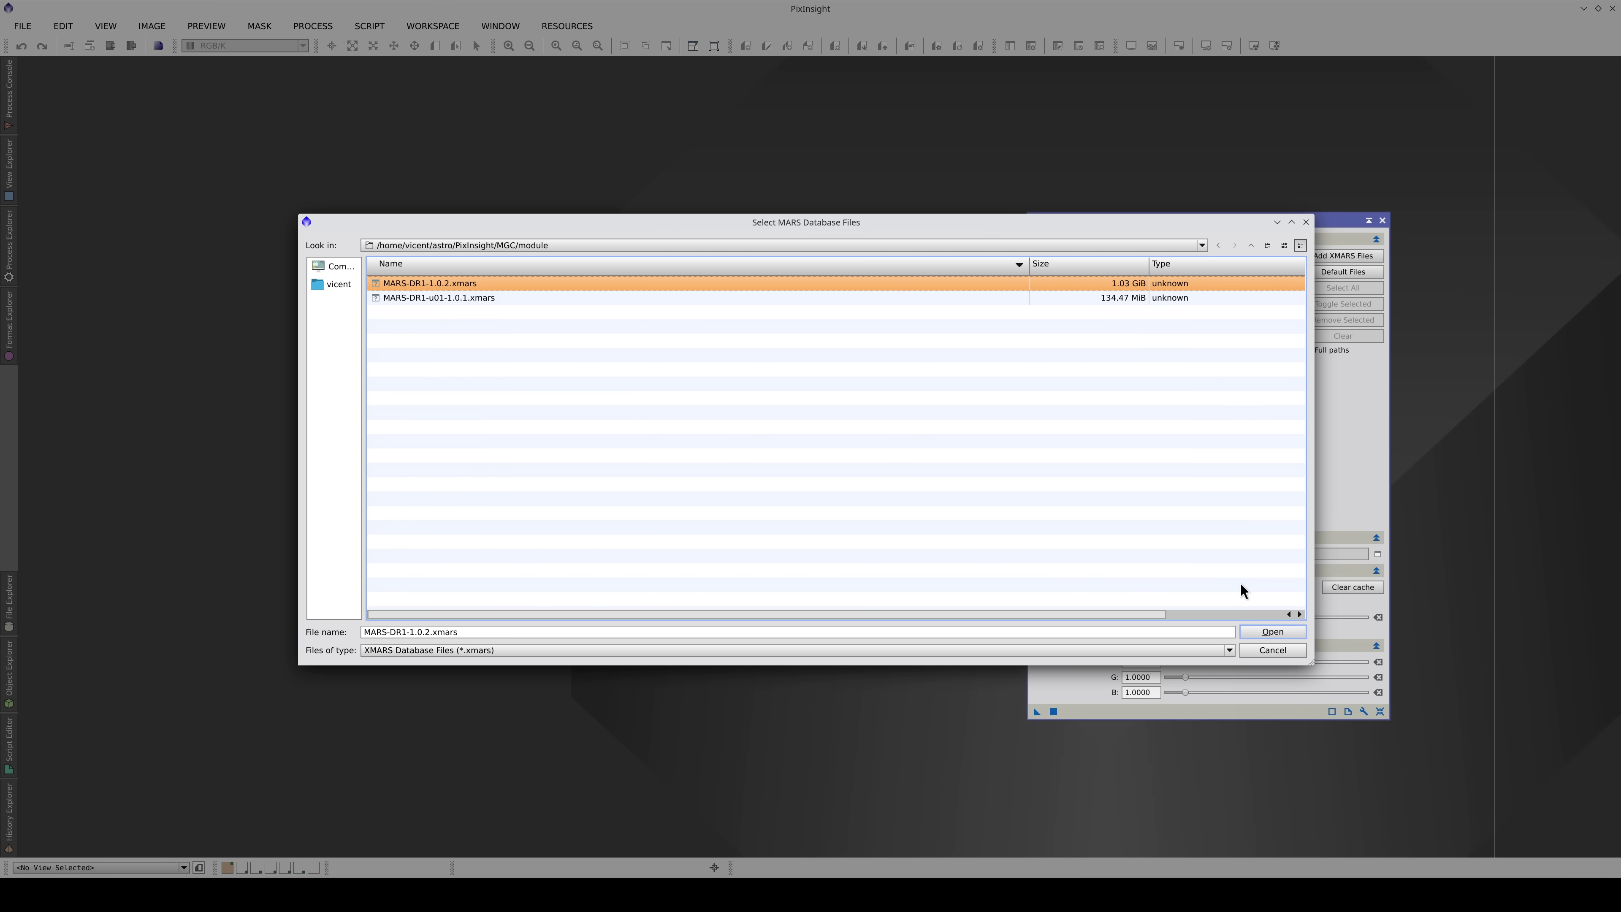
pyautogui.click(1270, 634)
pyautogui.click(859, 552)
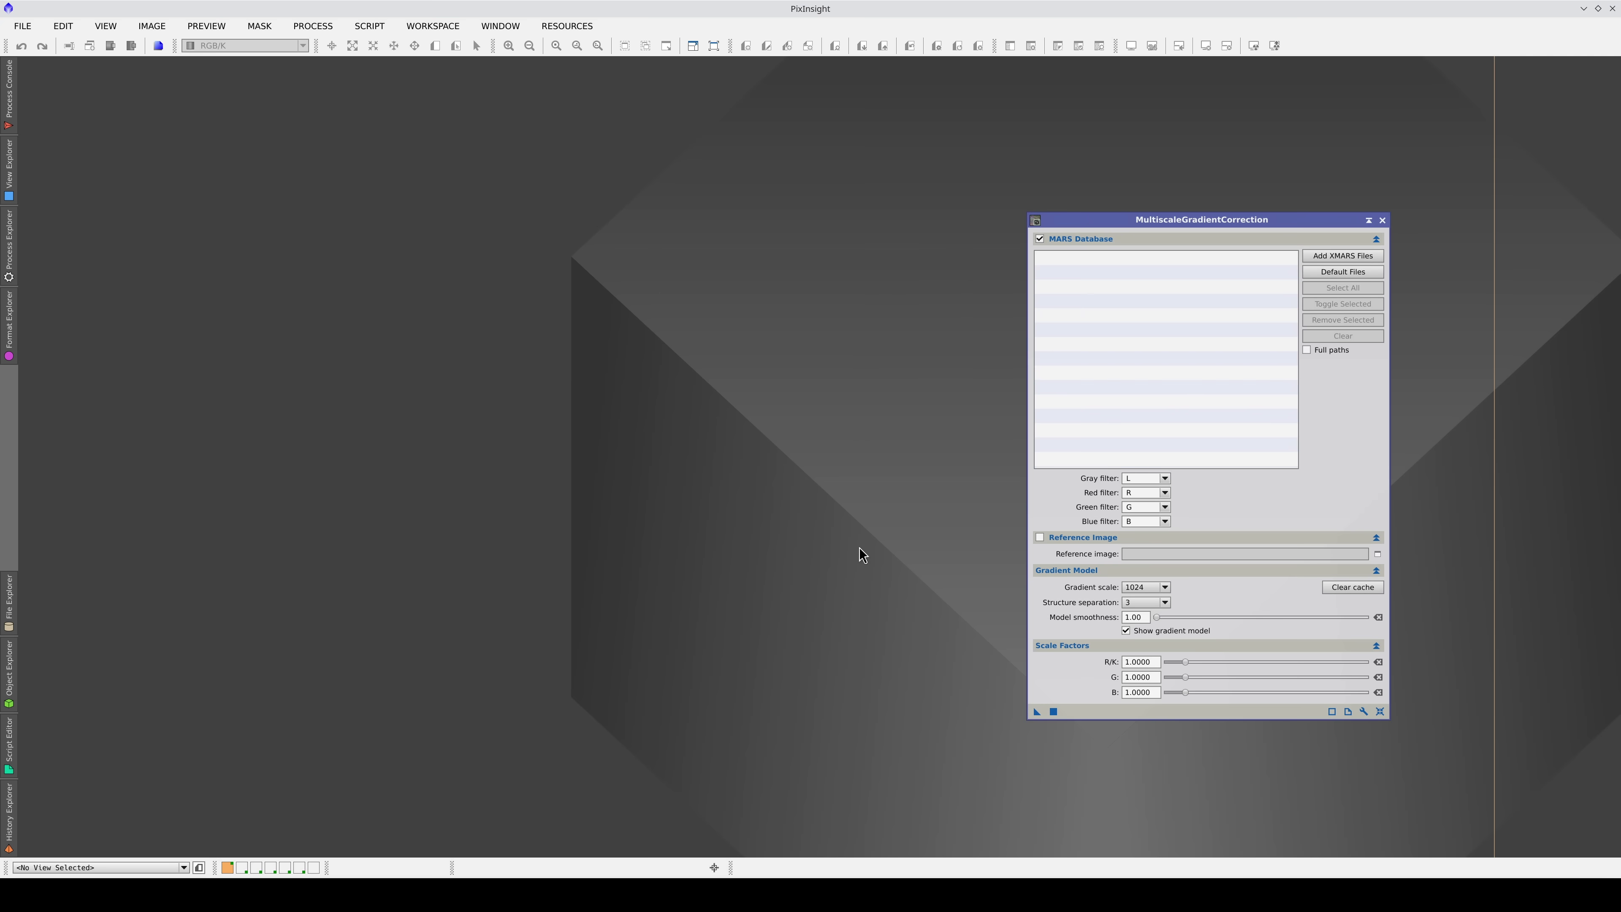
# Load default files, then reopen MultiscaleGradientCorrection to confirm MARS-DR1-1.0.2.xmars is preloaded.
pyautogui.click(1313, 270)
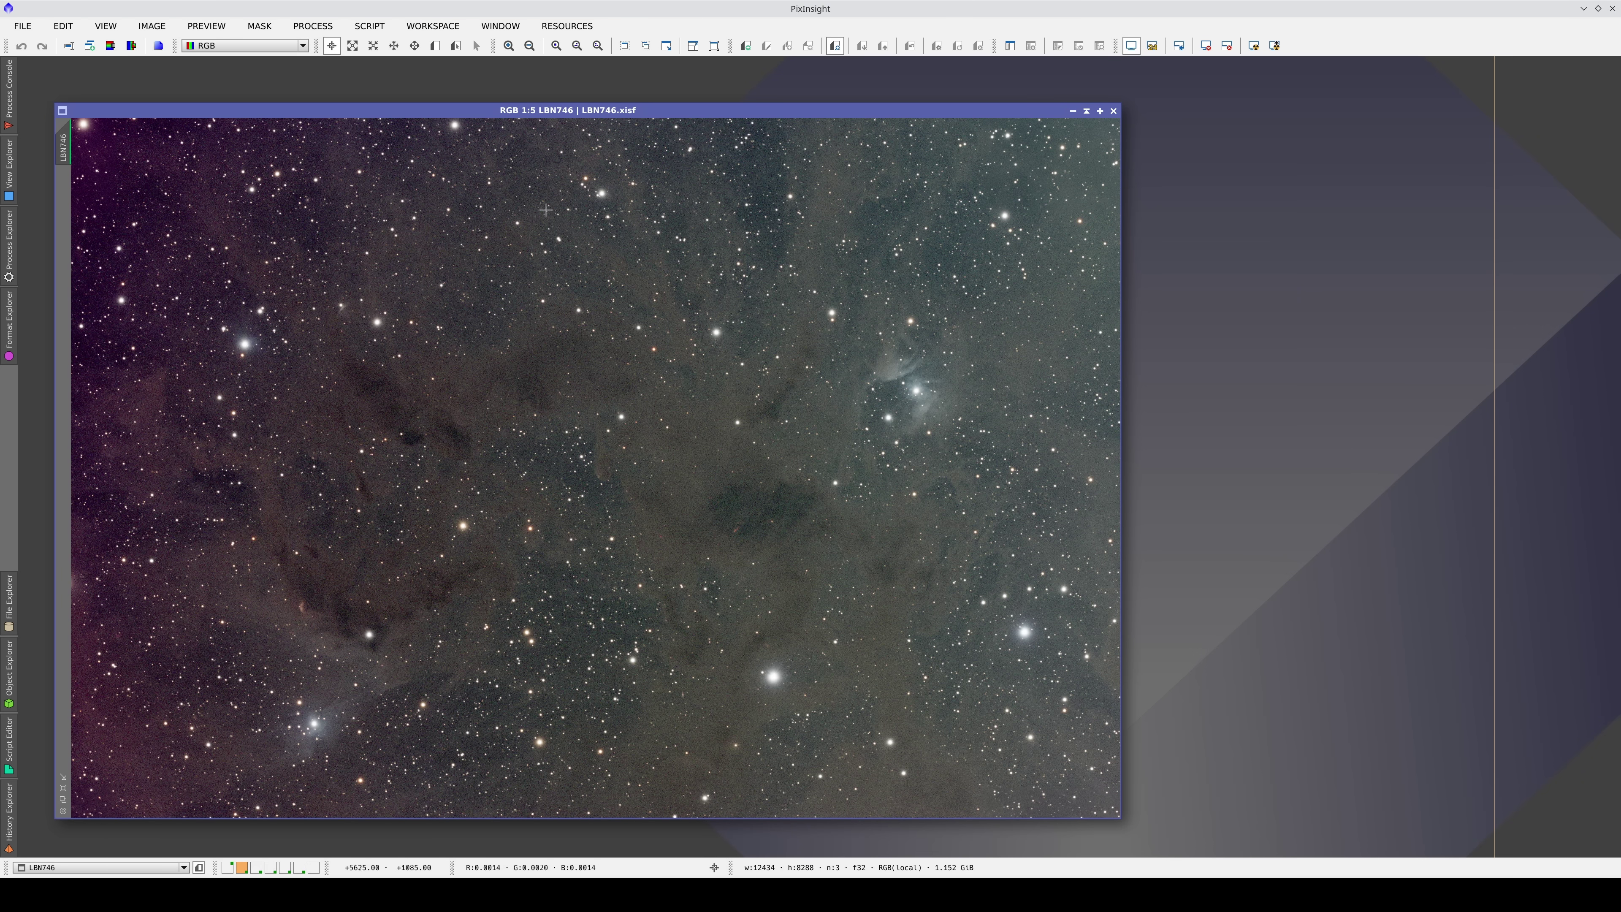
pyautogui.click(11, 248)
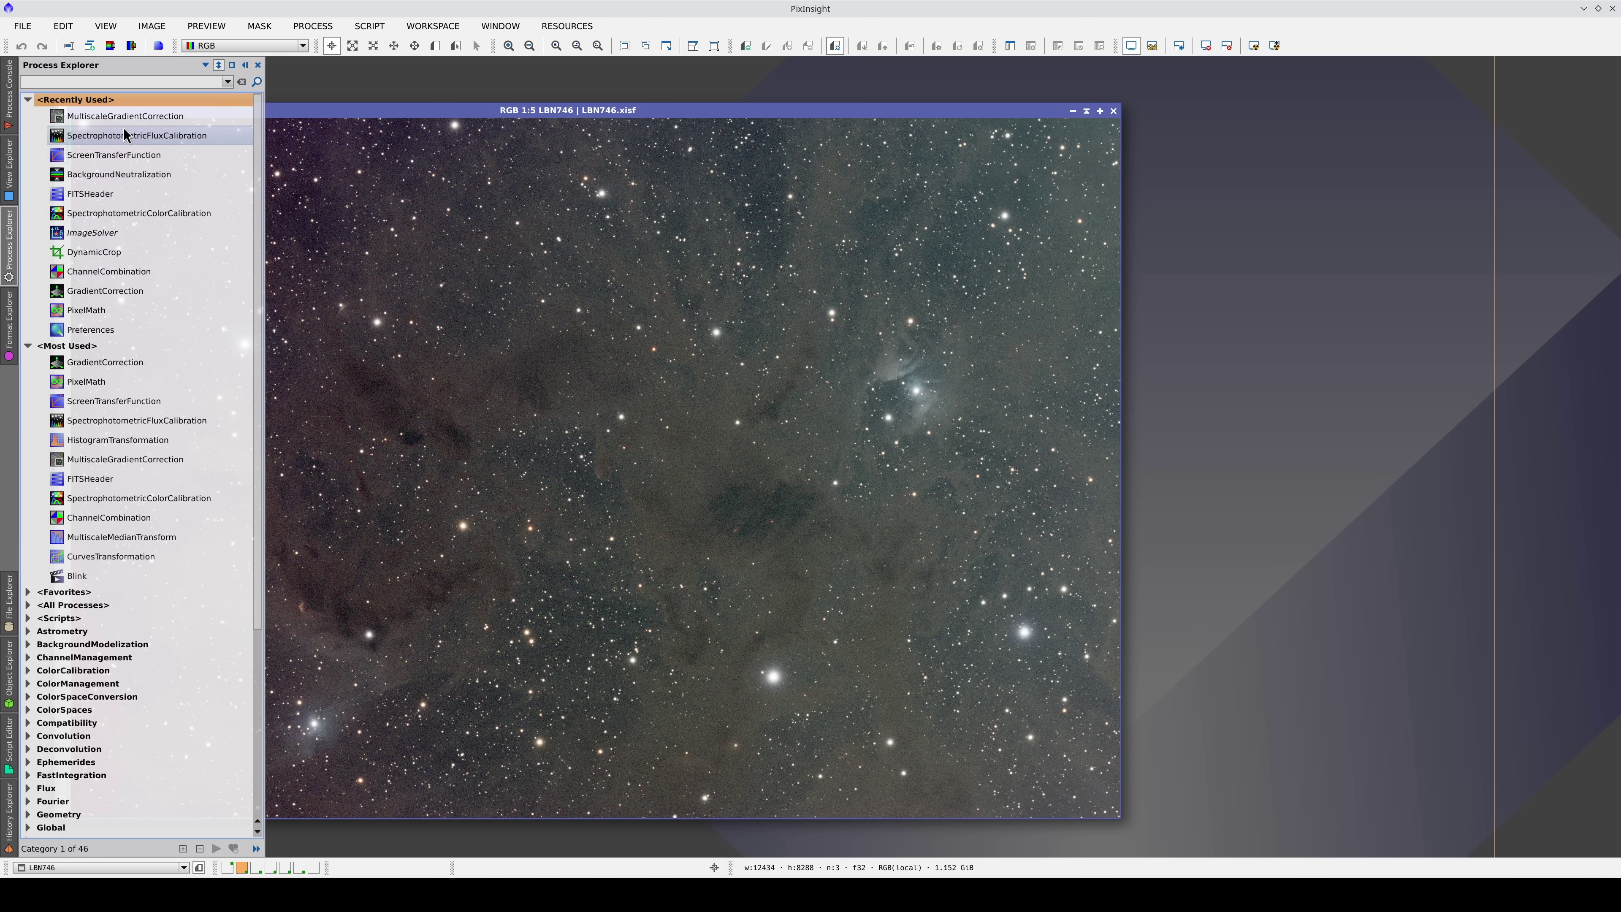
pyautogui.doubleClick(125, 116)
pyautogui.moveTo(1177, 228); pyautogui.dragTo(1304, 245)
pyautogui.click(1281, 274)
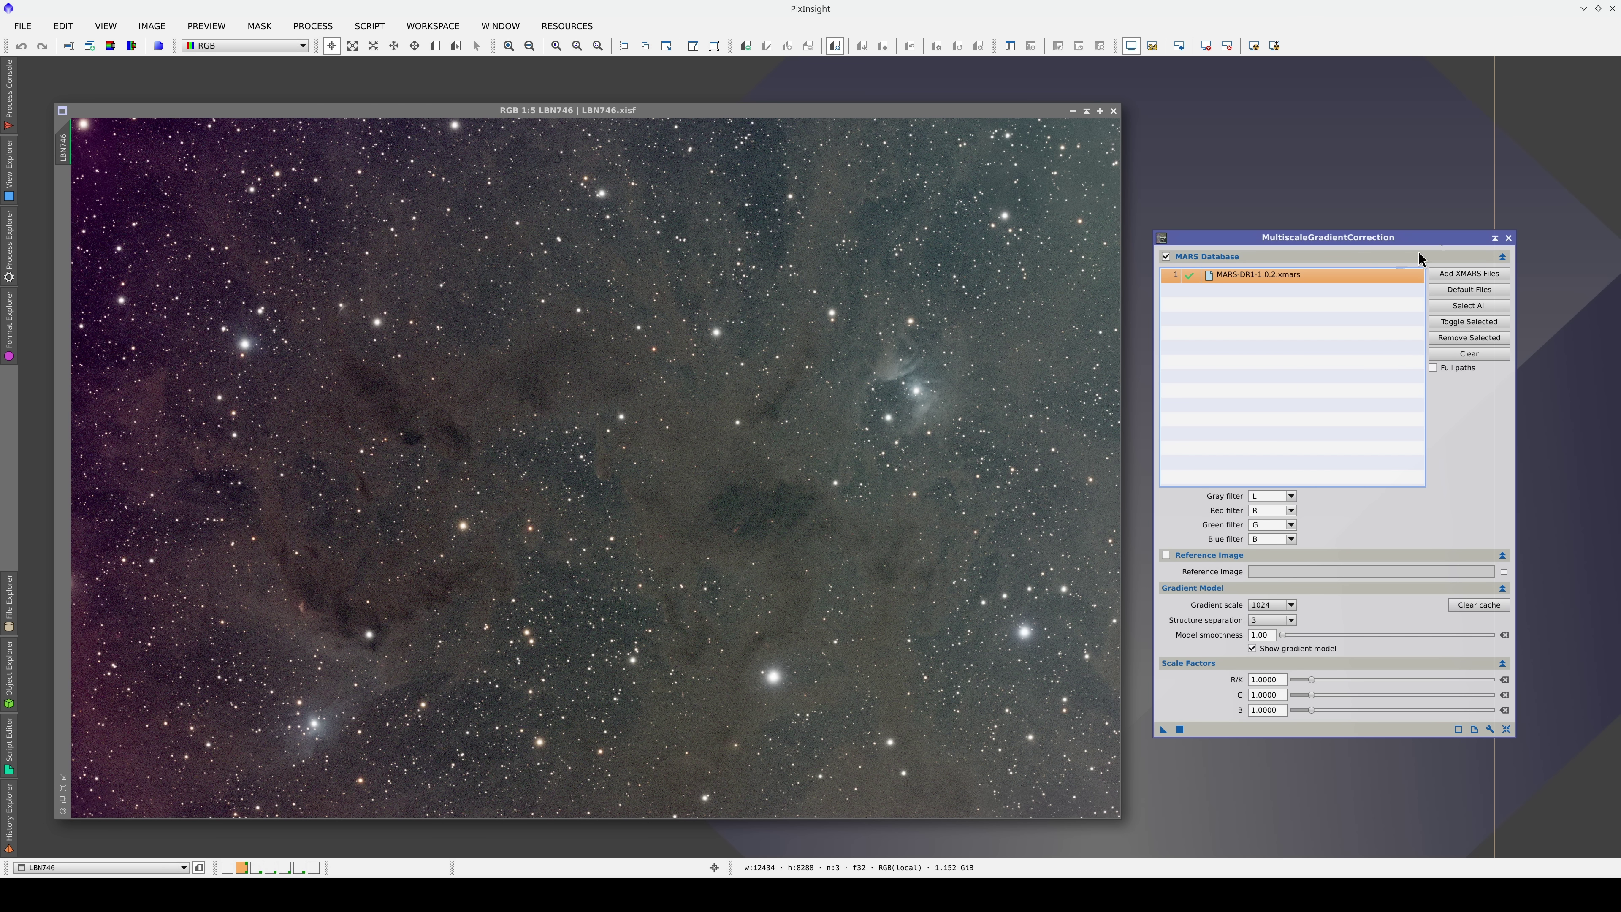
pyautogui.click(1508, 238)
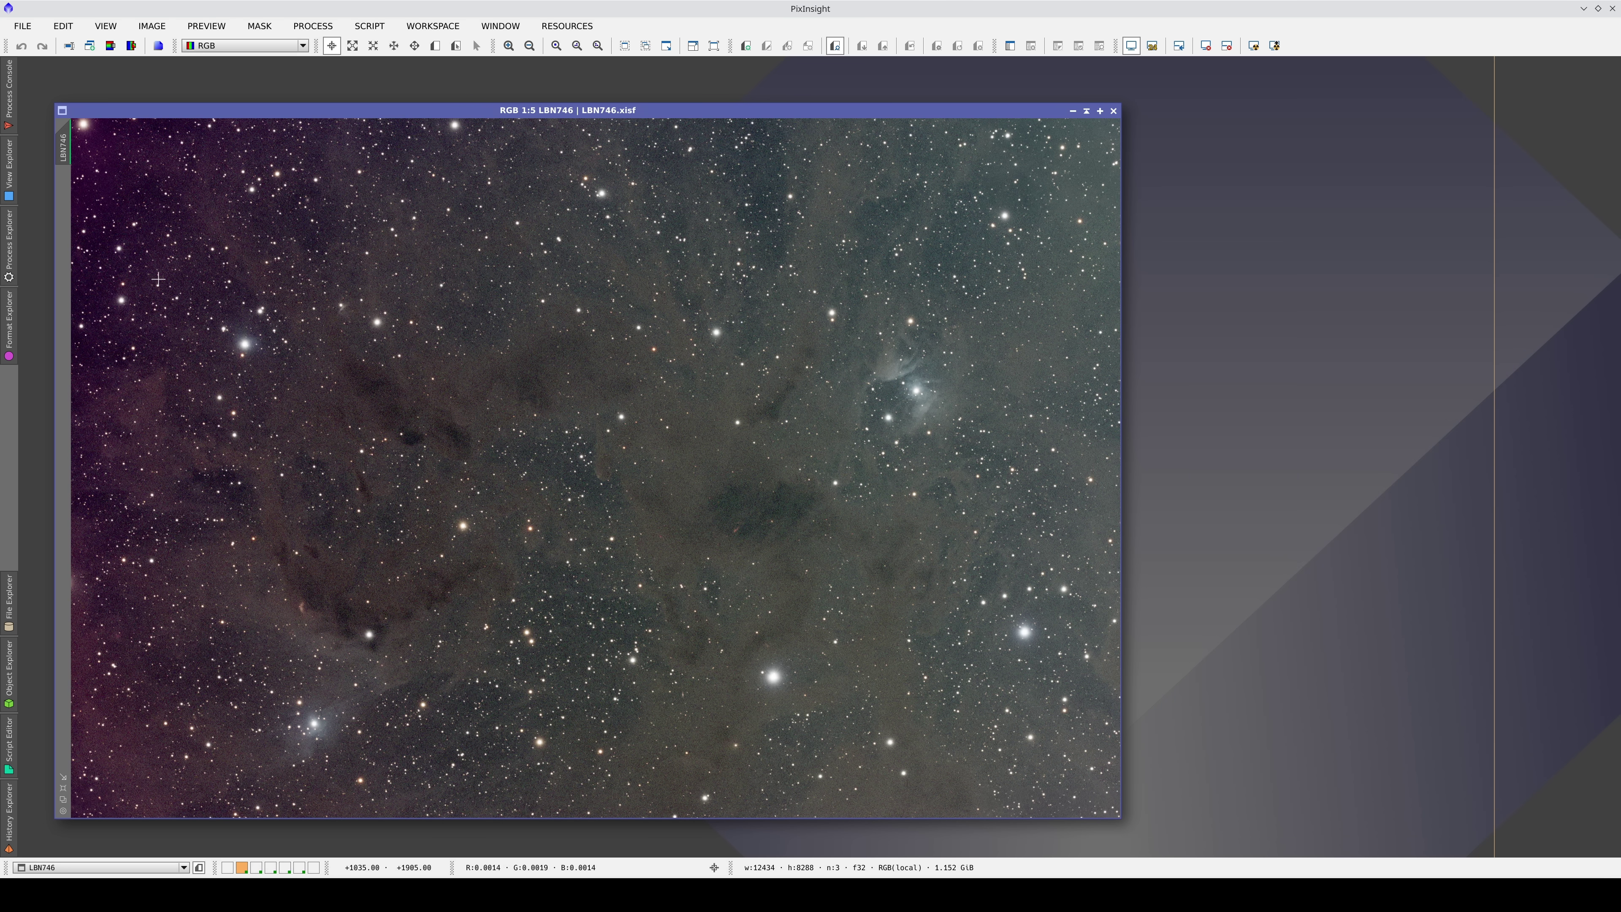
# Launch SpectrophotometricFluxCalibration from the ImageCalibration category in Process Explorer.
pyautogui.click(9, 268)
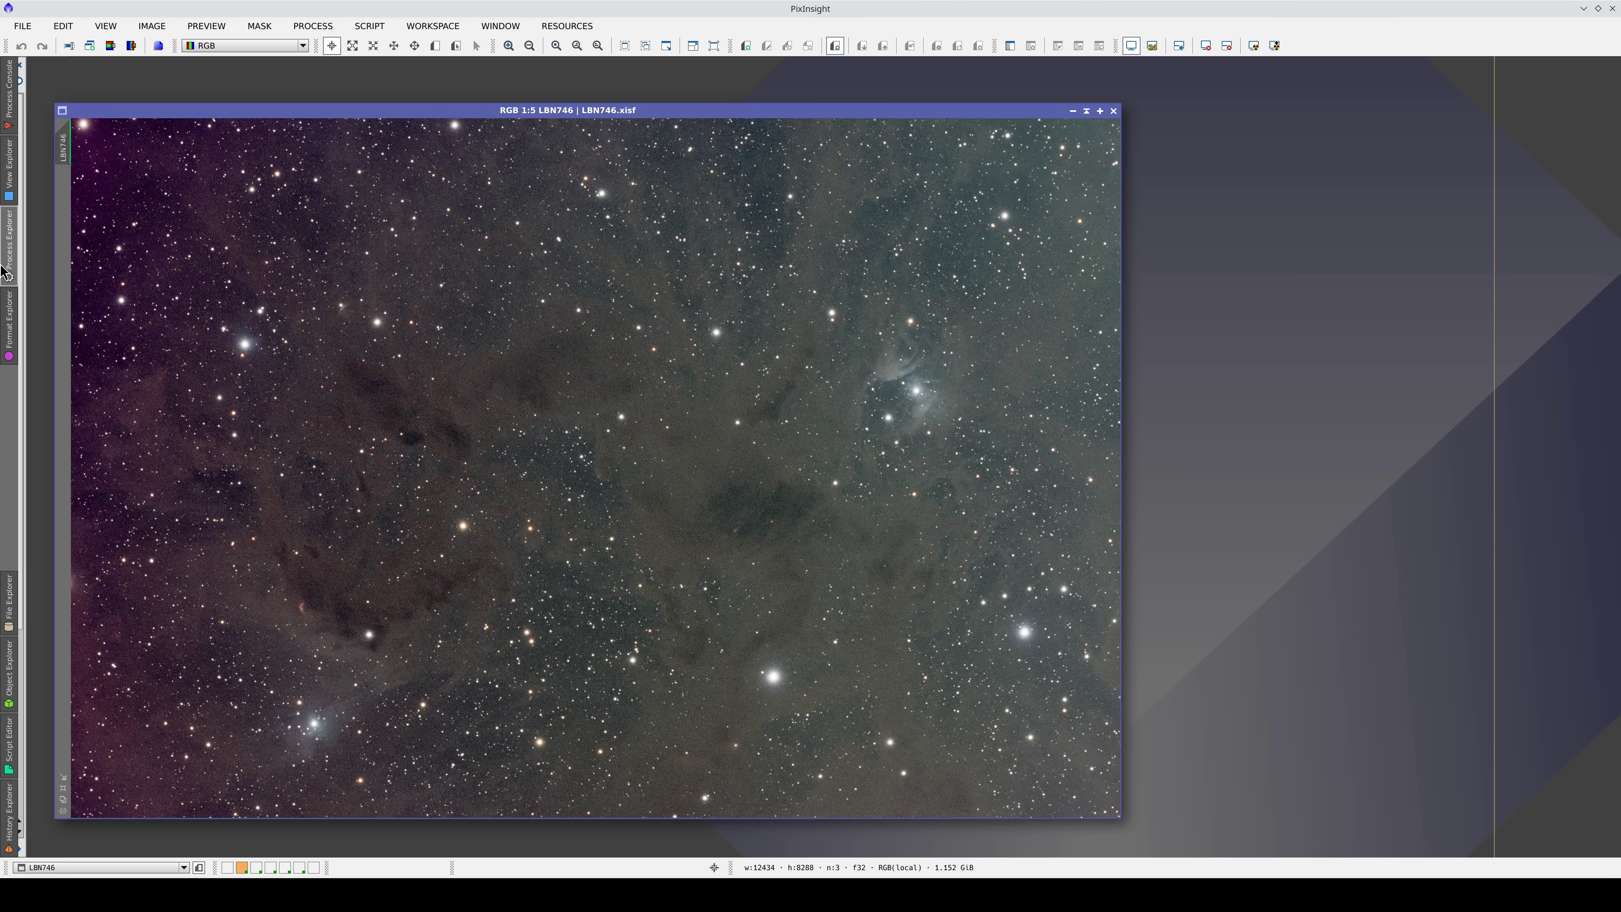
pyautogui.scroll(-3, 121, 630)
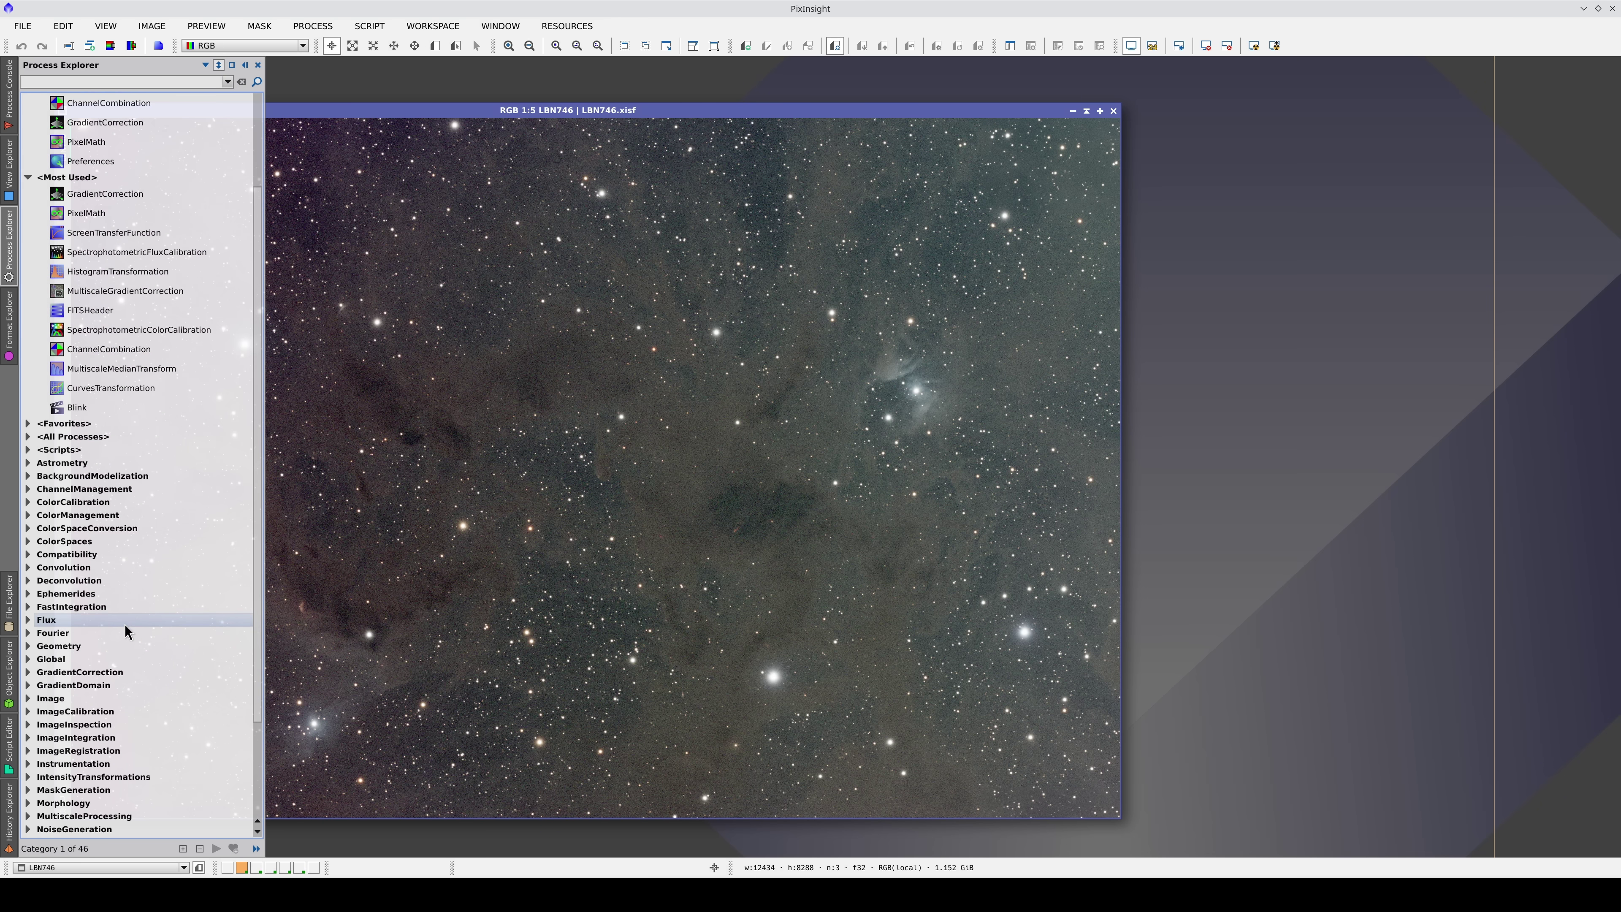
pyautogui.scroll(-1, 125, 631)
pyautogui.scroll(-1, 124, 624)
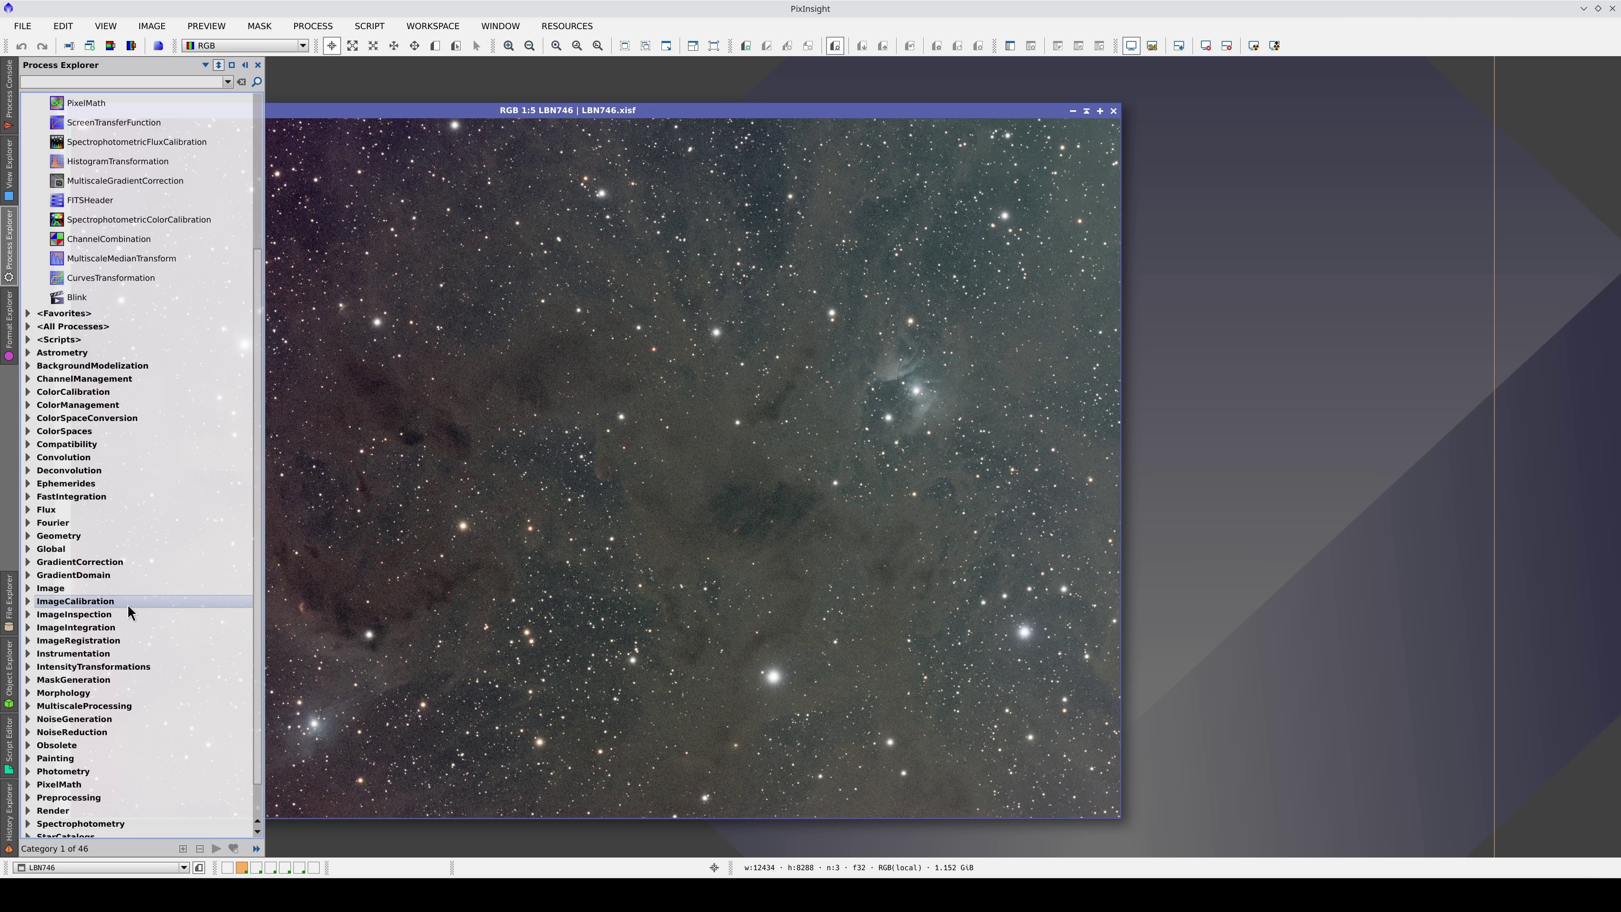
pyautogui.doubleClick(129, 603)
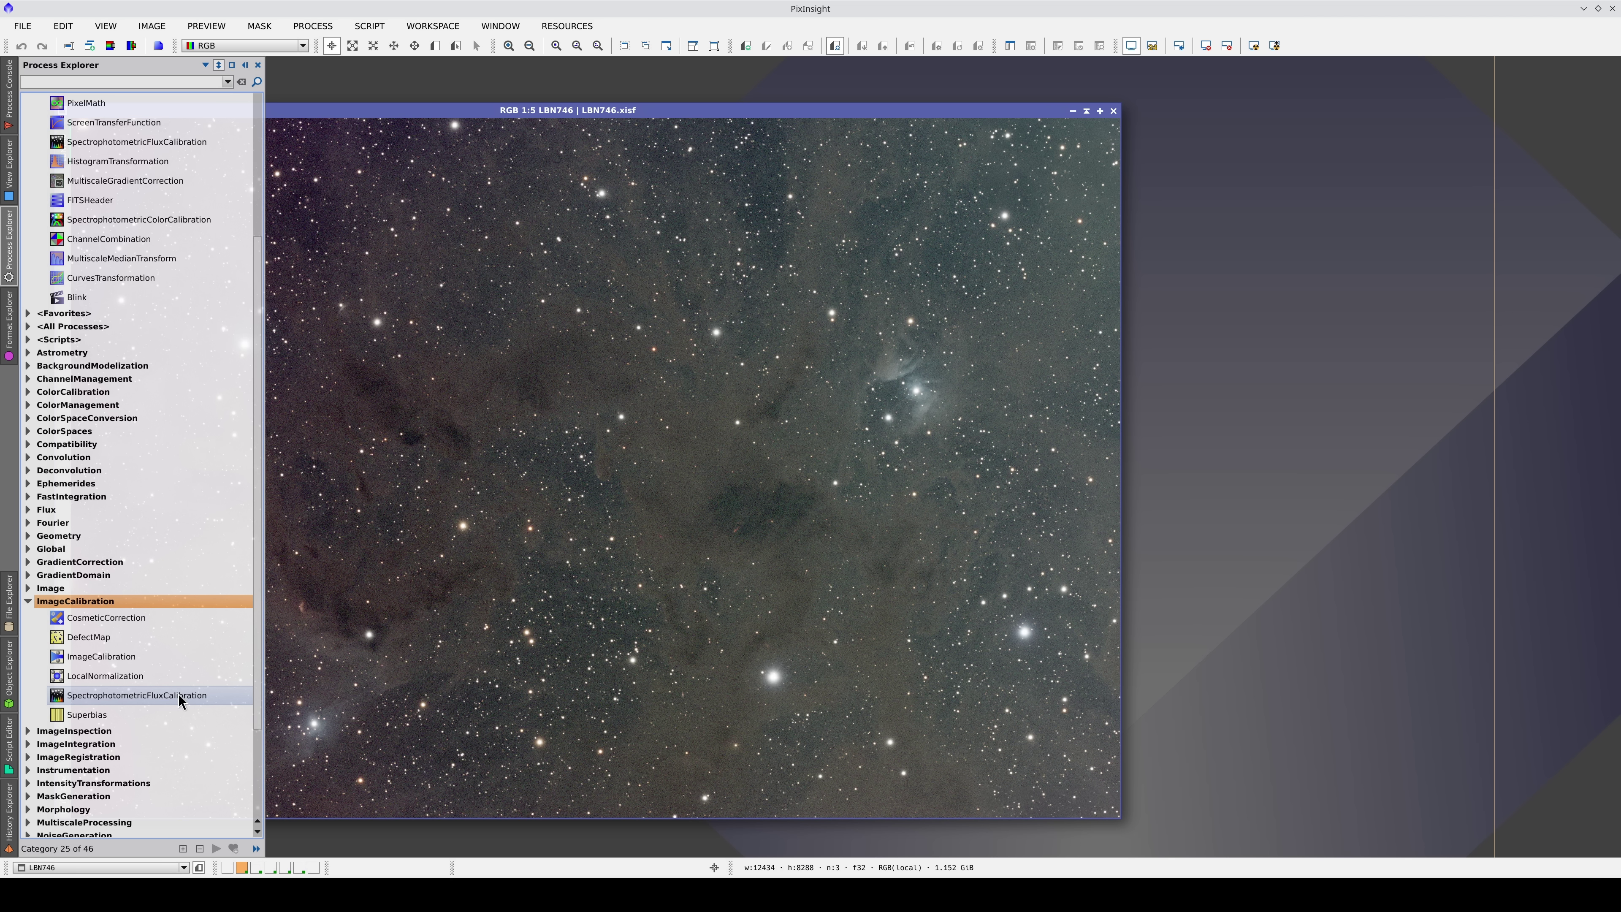
pyautogui.doubleClick(178, 694)
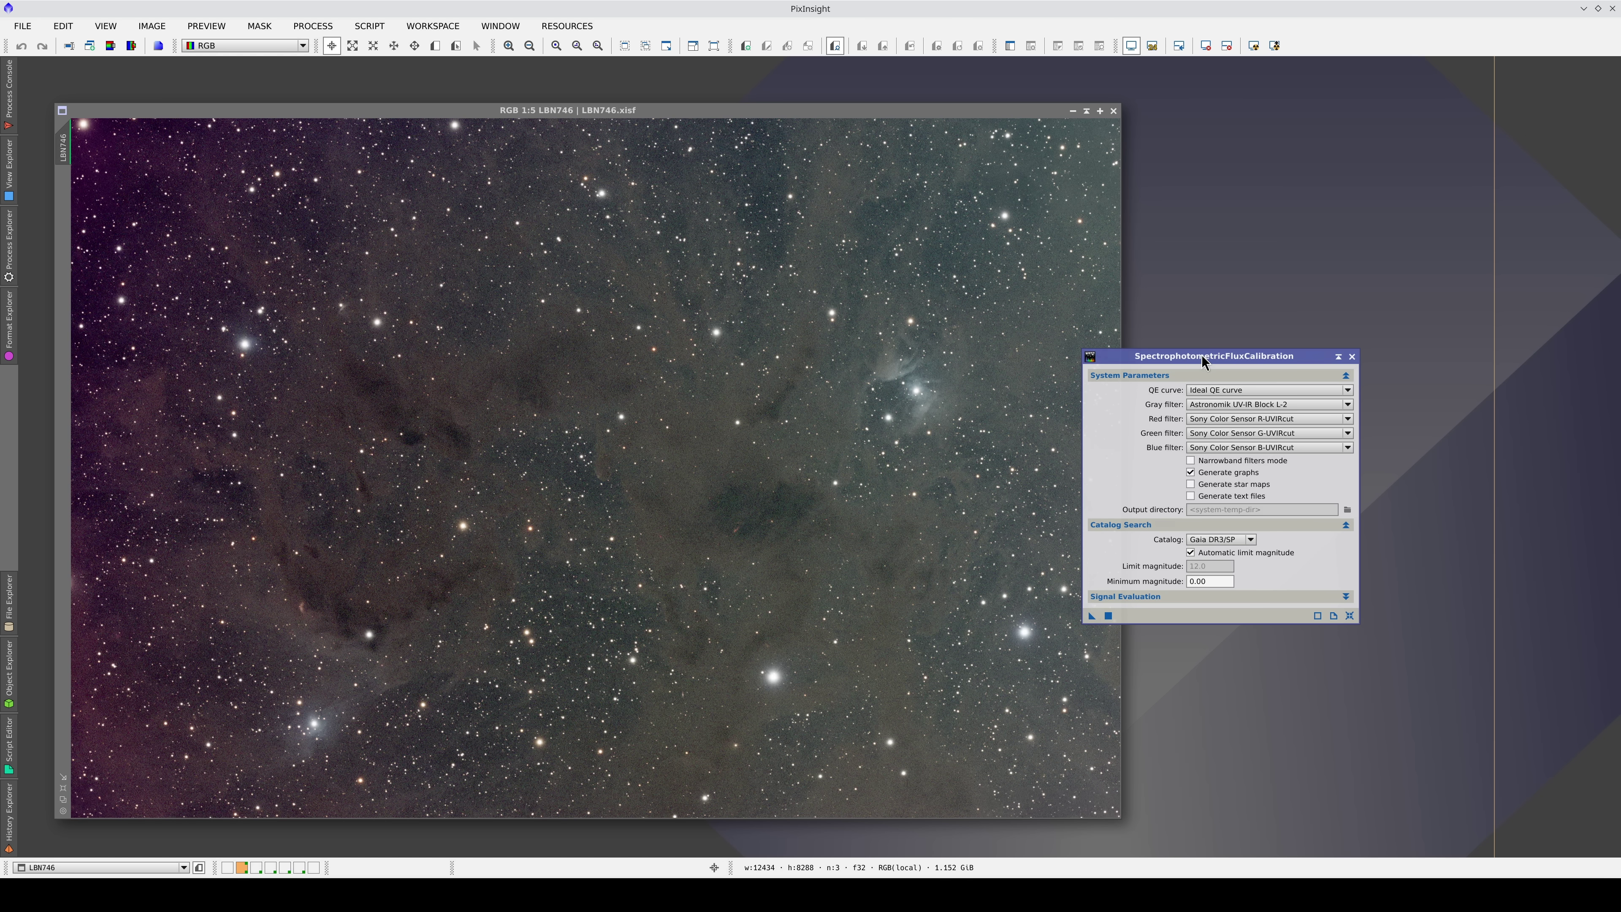
# Set the sensor QE curve to Sony IMX411/455/461/533/571.
pyautogui.moveTo(1203, 361); pyautogui.dragTo(1286, 365)
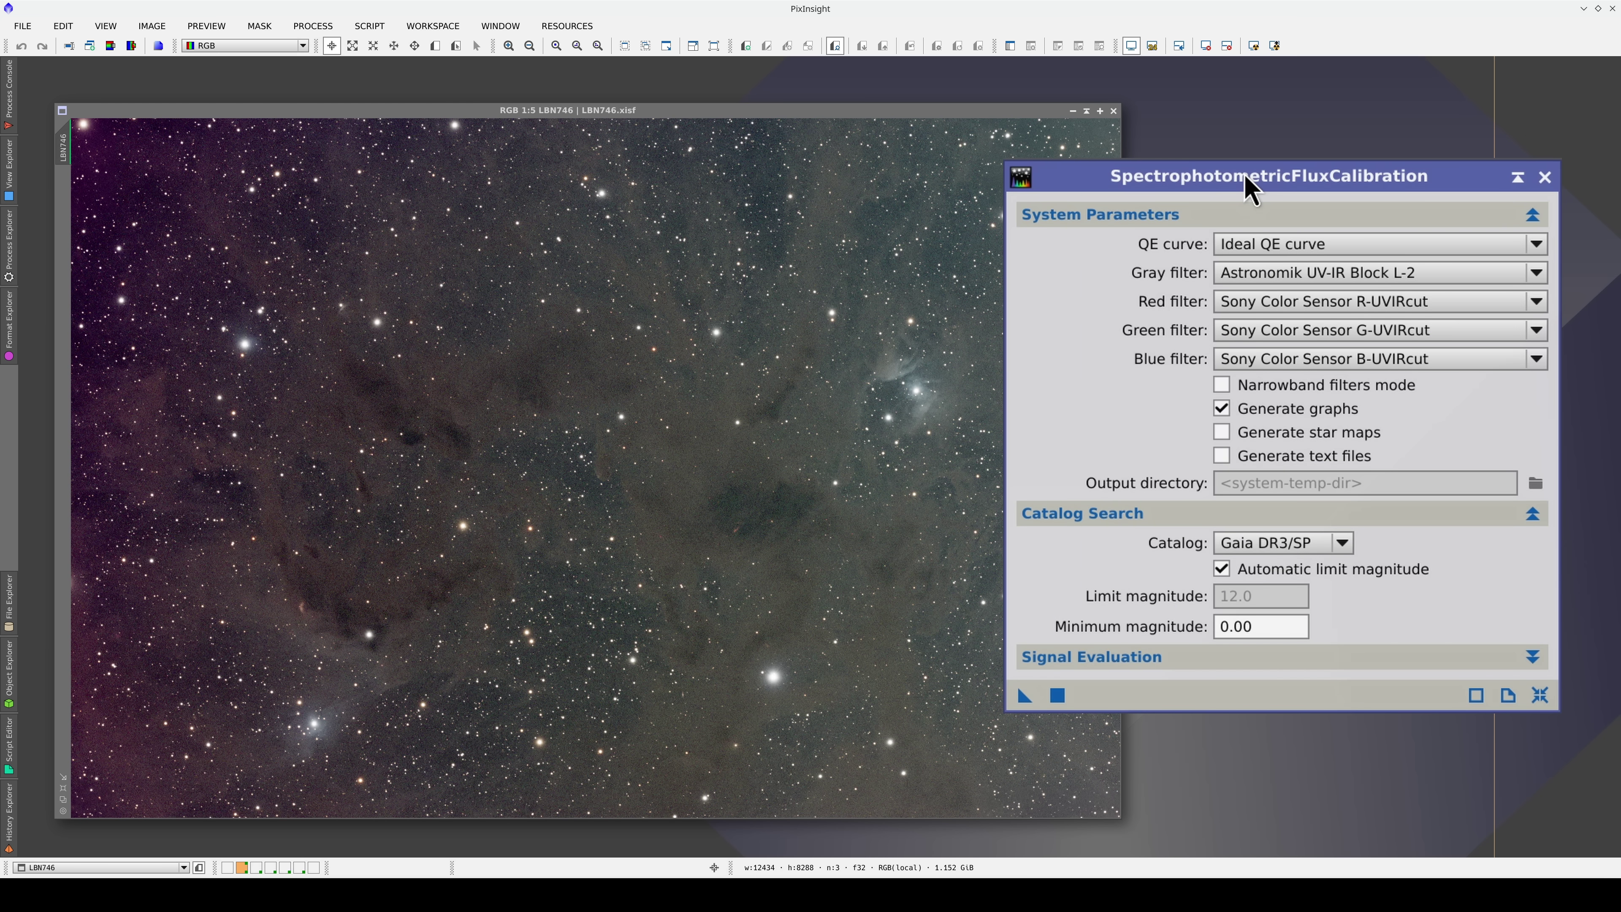
pyautogui.click(1301, 250)
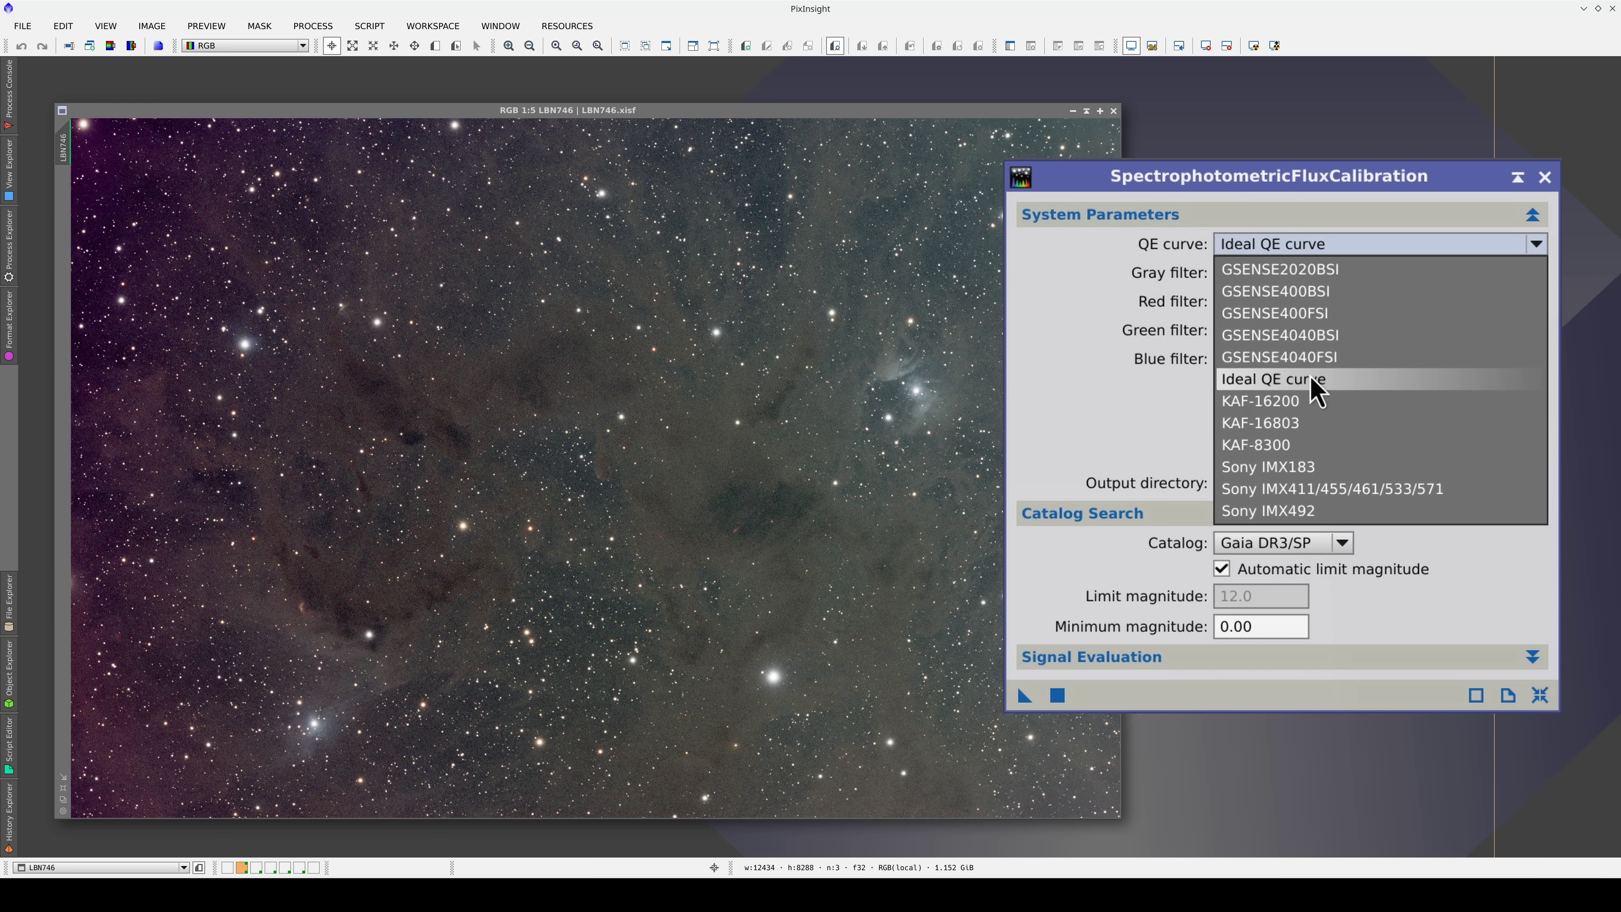
pyautogui.click(1319, 489)
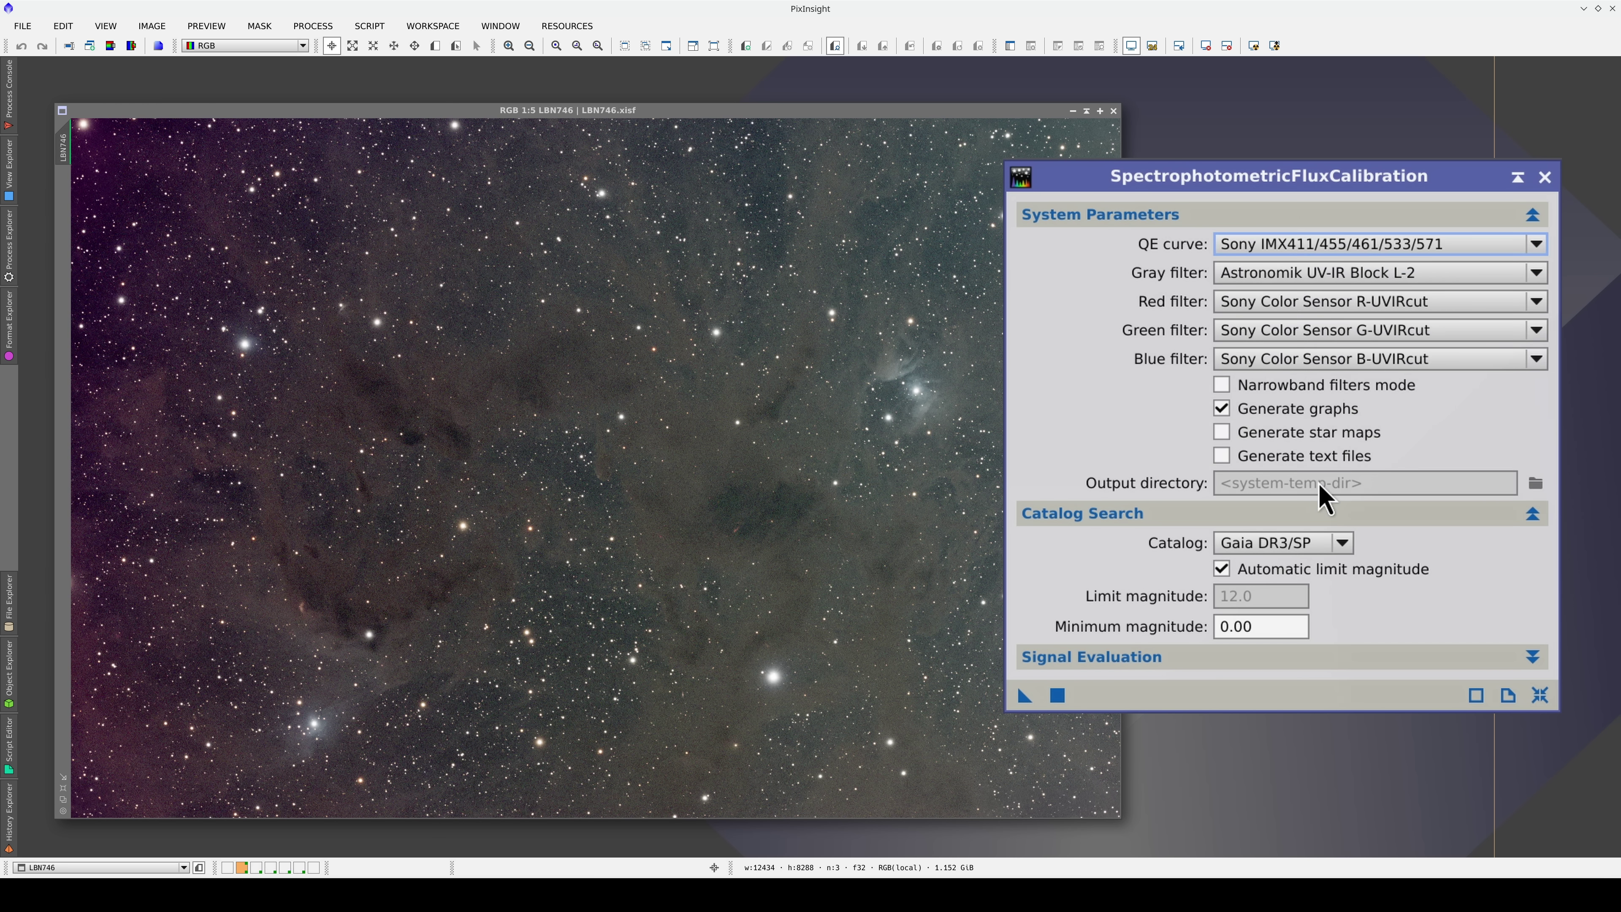
# Set the red, green and blue filters to Baader R, Baader G and Baader B.
pyautogui.click(1315, 304)
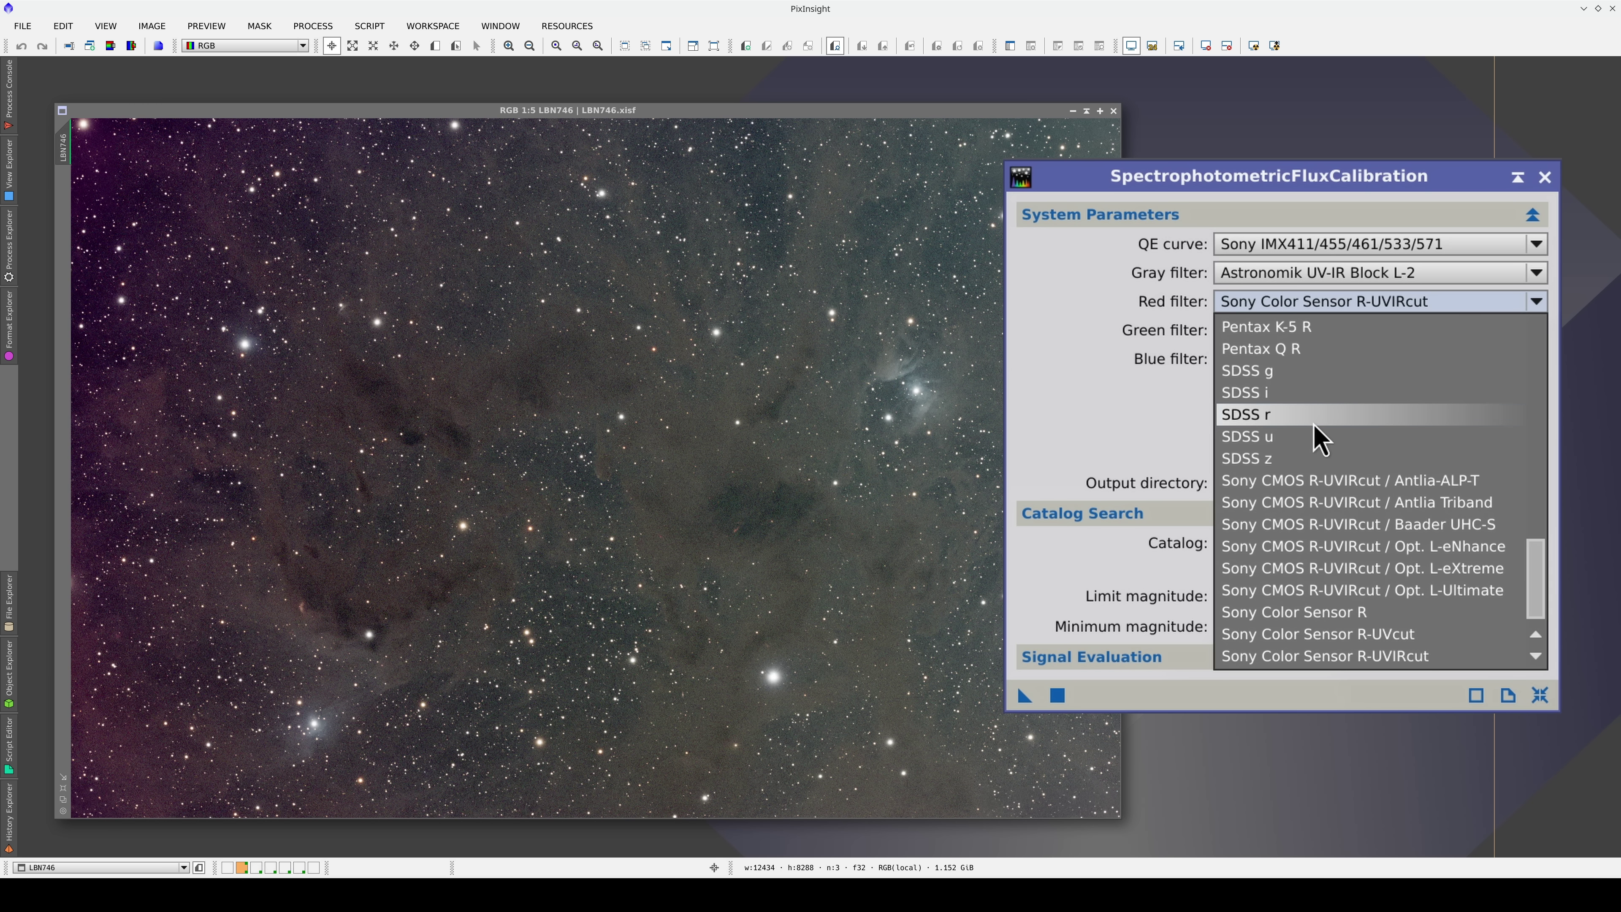
pyautogui.scroll(15, 1312, 437)
pyautogui.click(1307, 440)
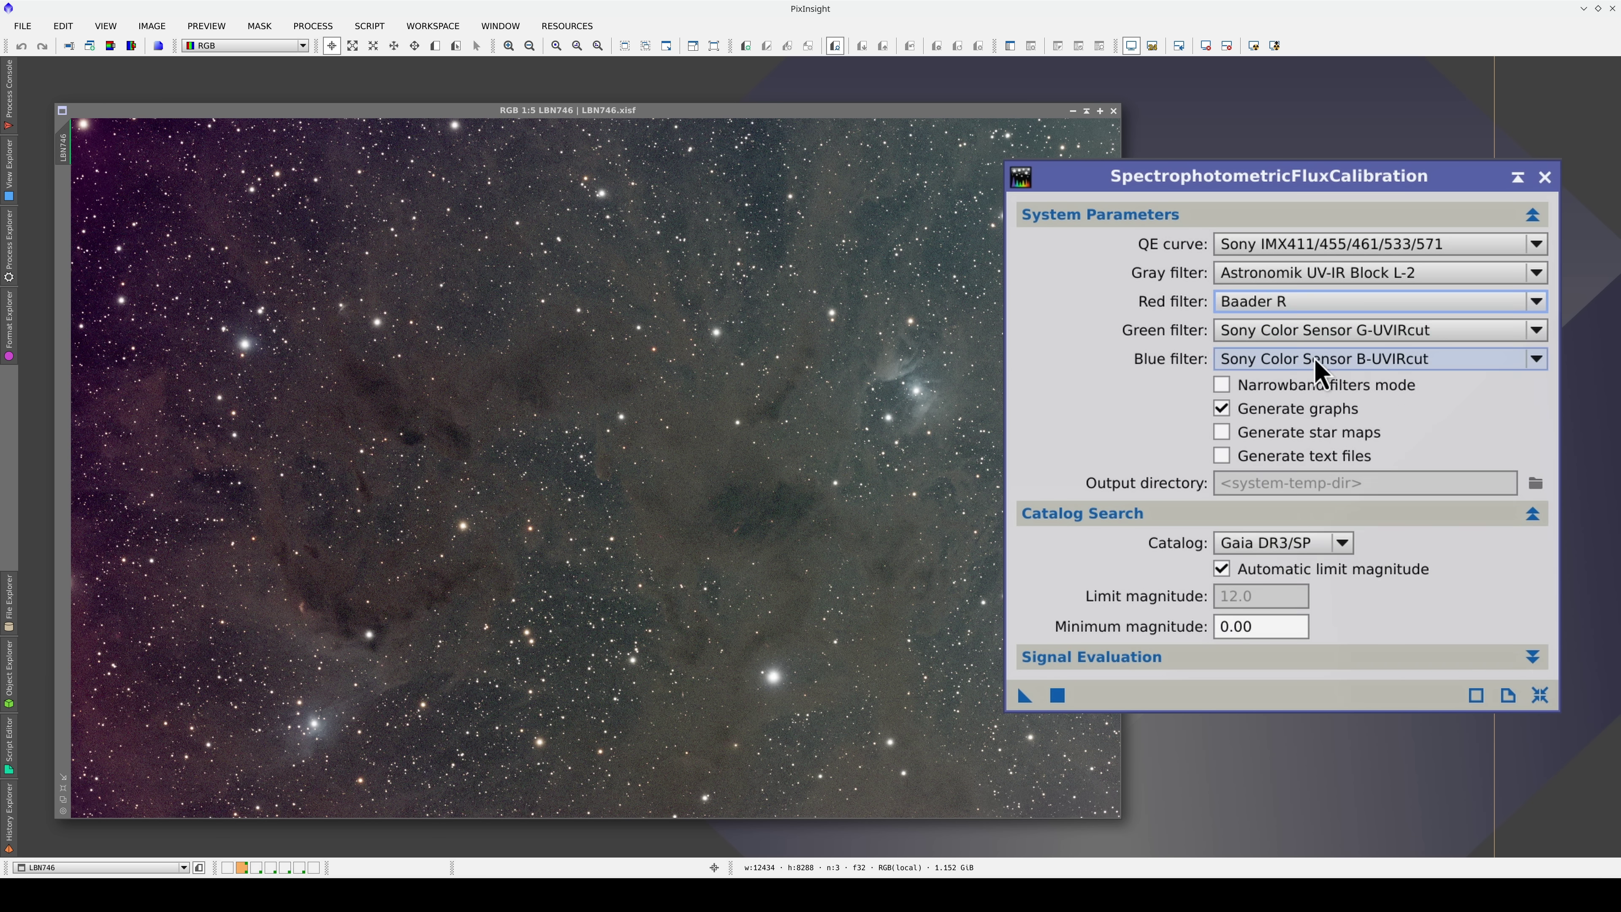
pyautogui.click(1314, 330)
pyautogui.scroll(15, 1322, 449)
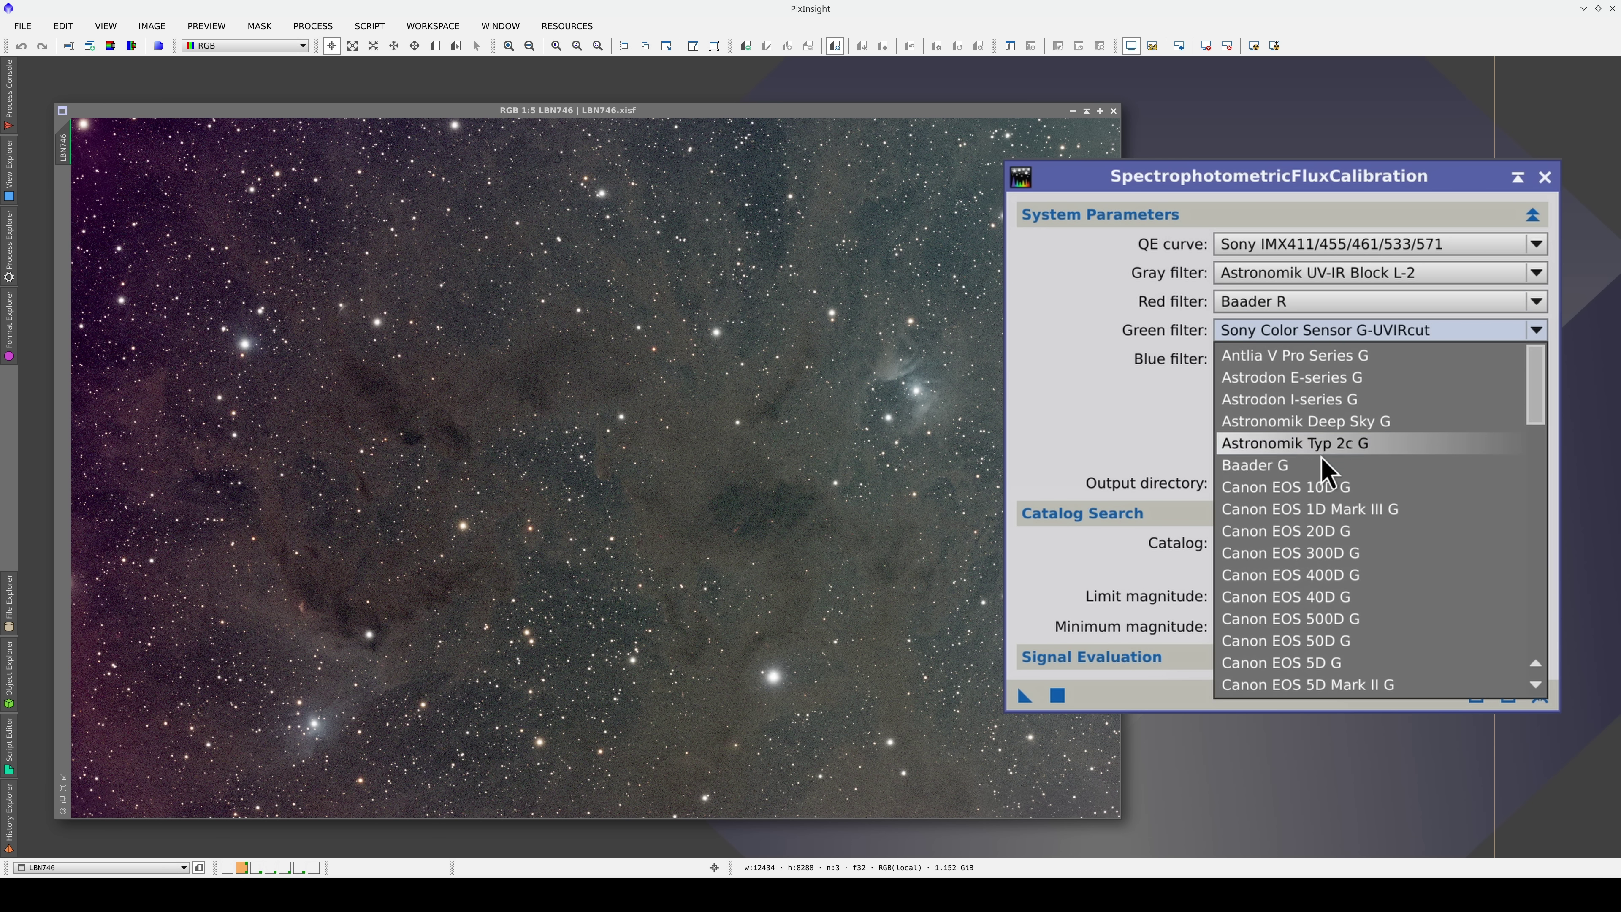
pyautogui.click(1321, 466)
pyautogui.click(1324, 358)
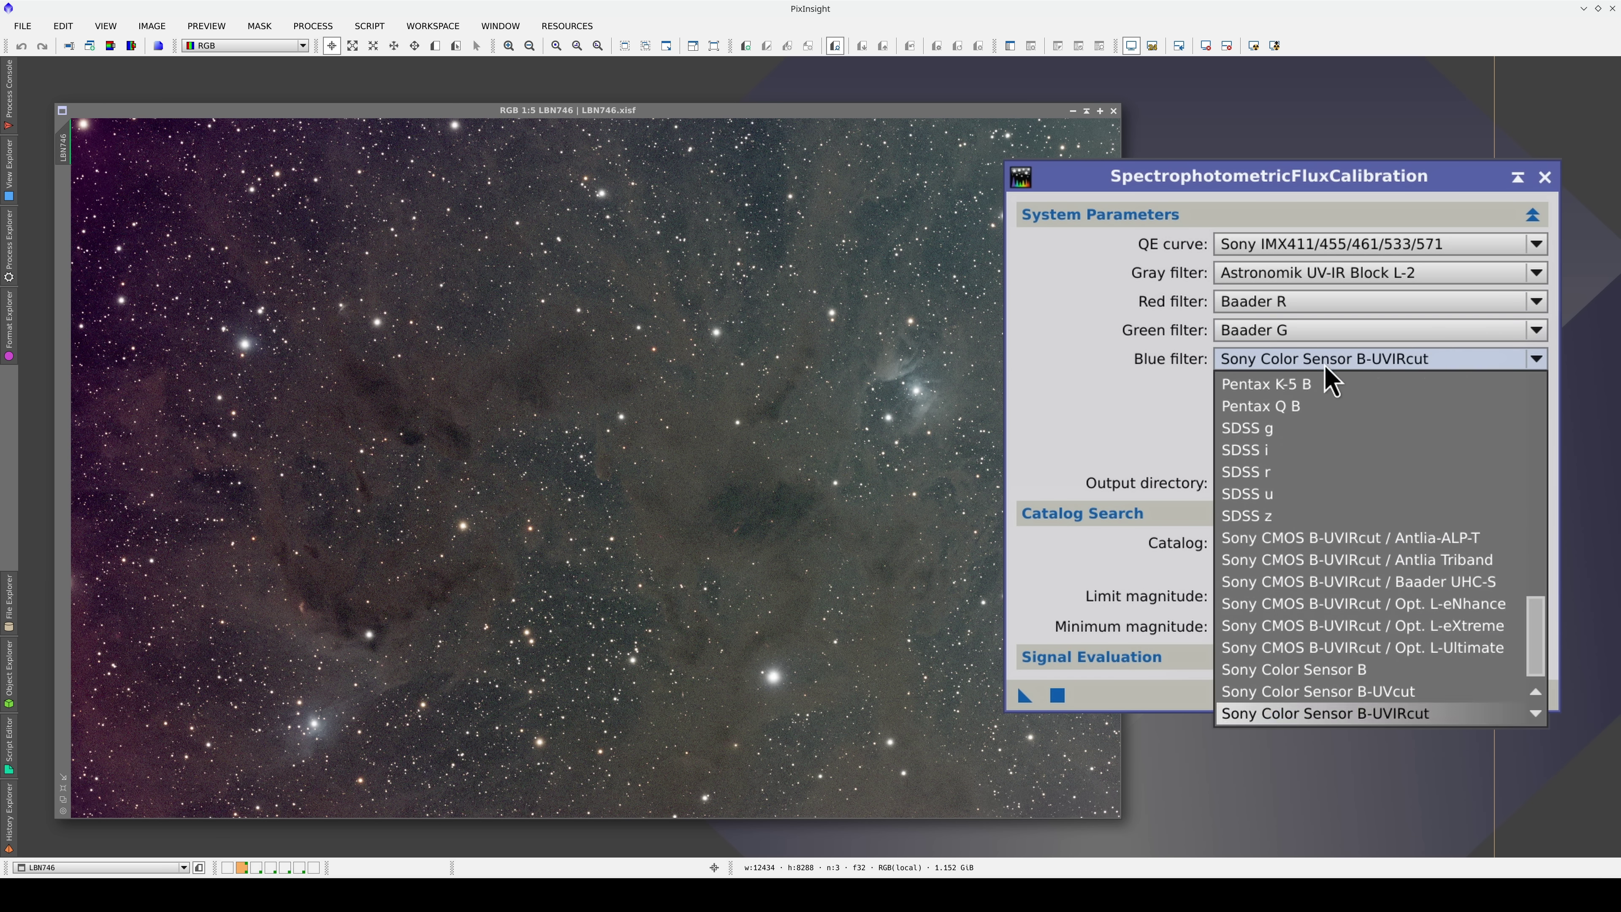
pyautogui.scroll(15, 1340, 530)
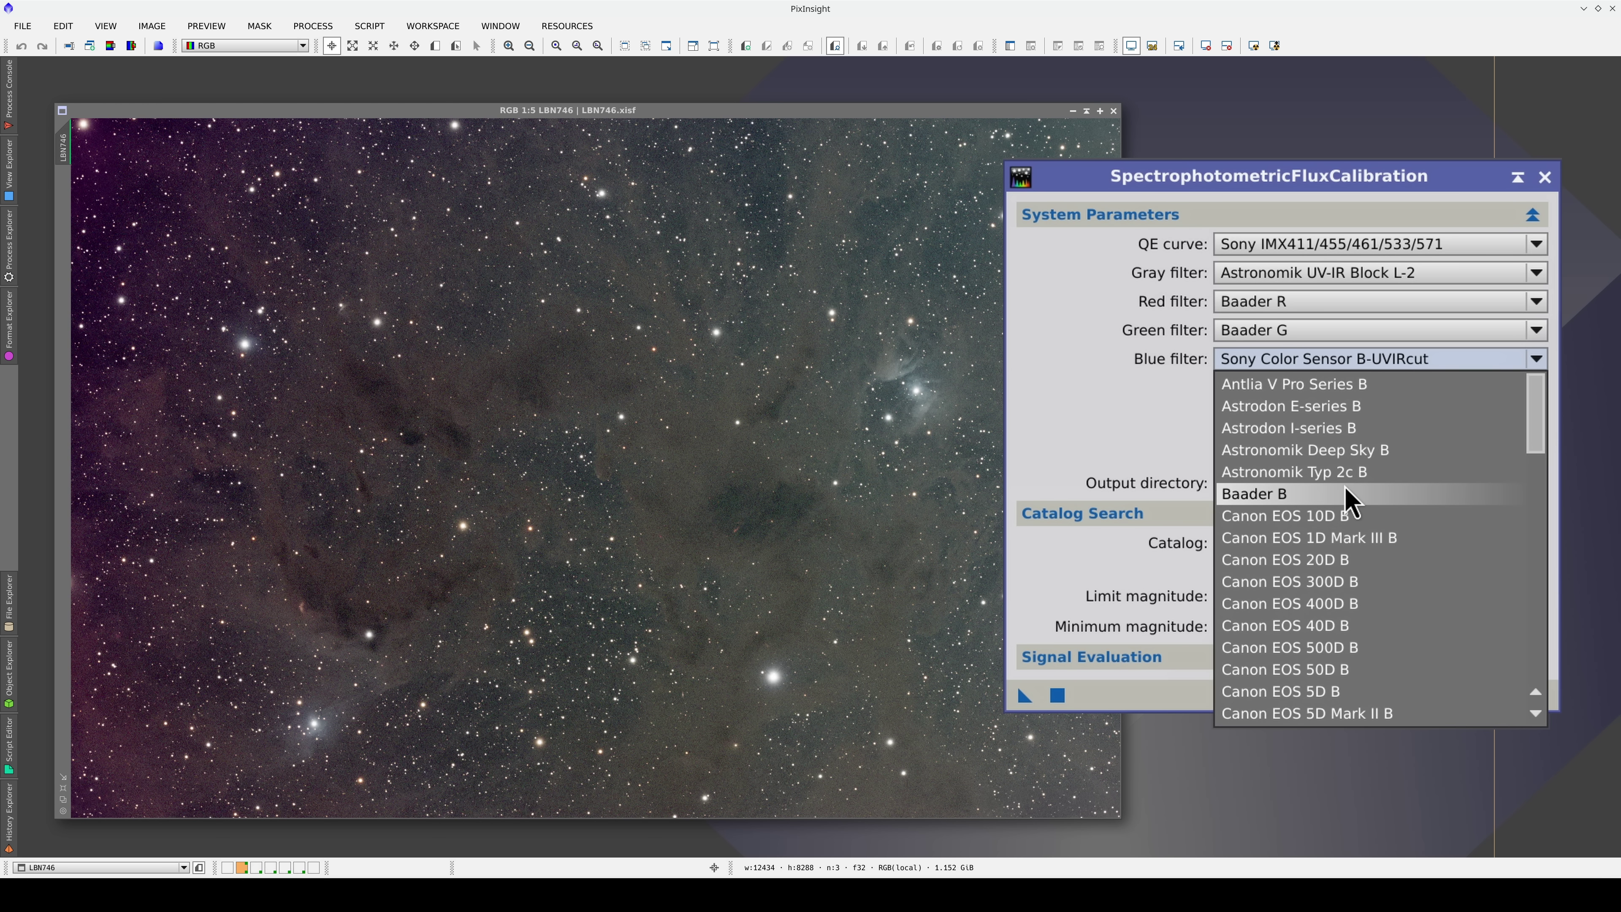
pyautogui.click(1350, 496)
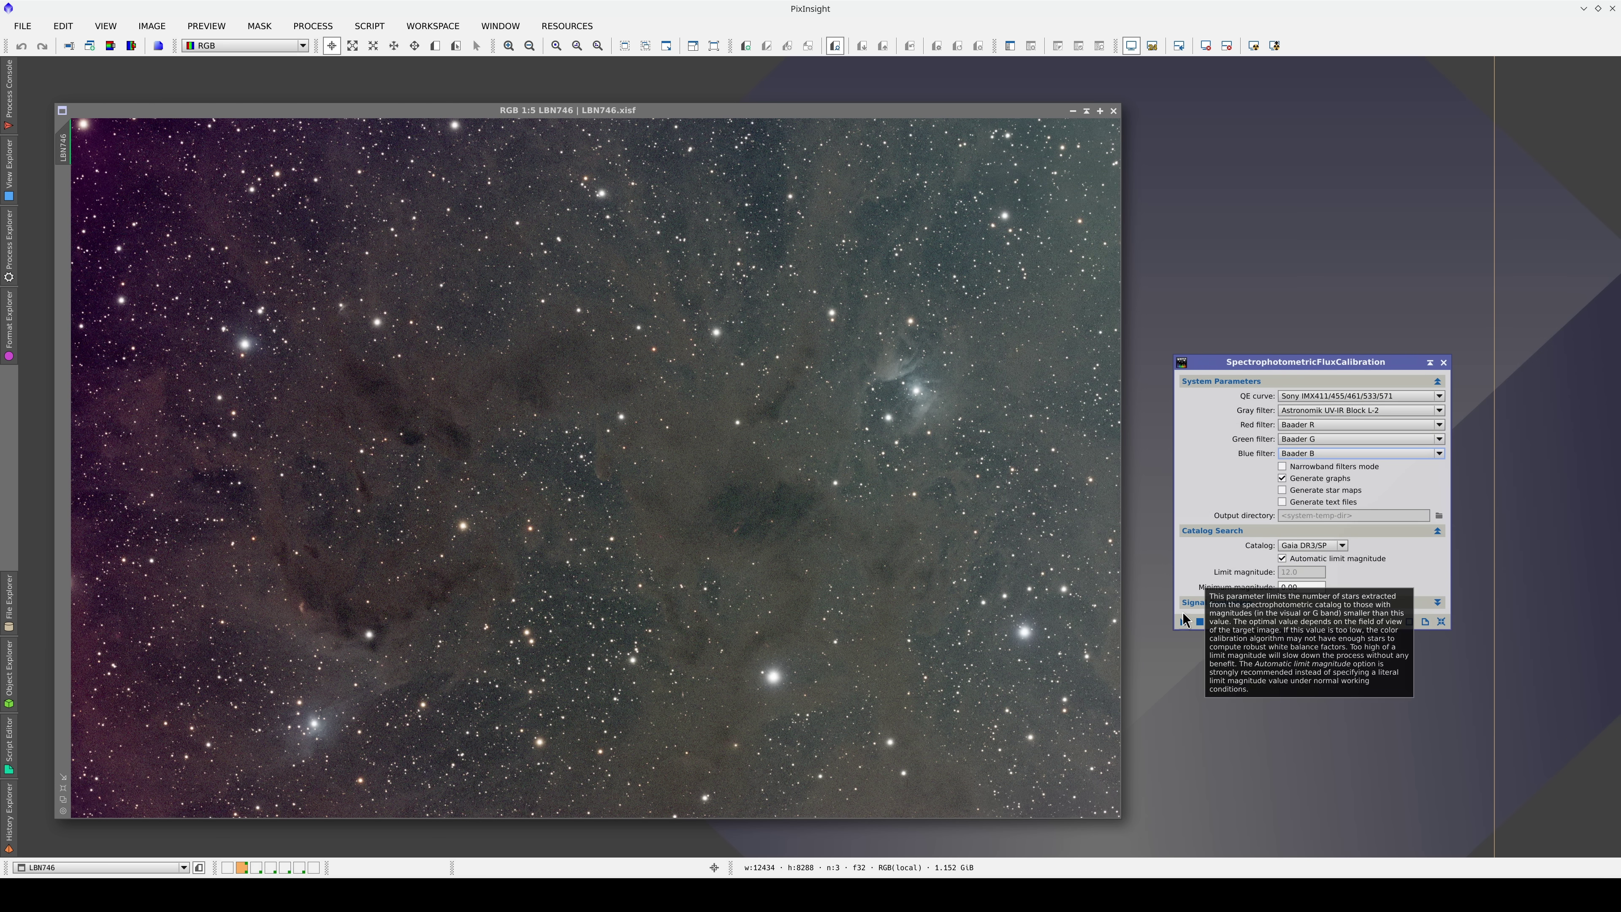
# Apply SPFC to LBN746 and enlarge the graphs showing scale factors R 0.8553, G 1.1174, B 1.0522.
pyautogui.moveTo(1181, 621); pyautogui.dragTo(775, 535)
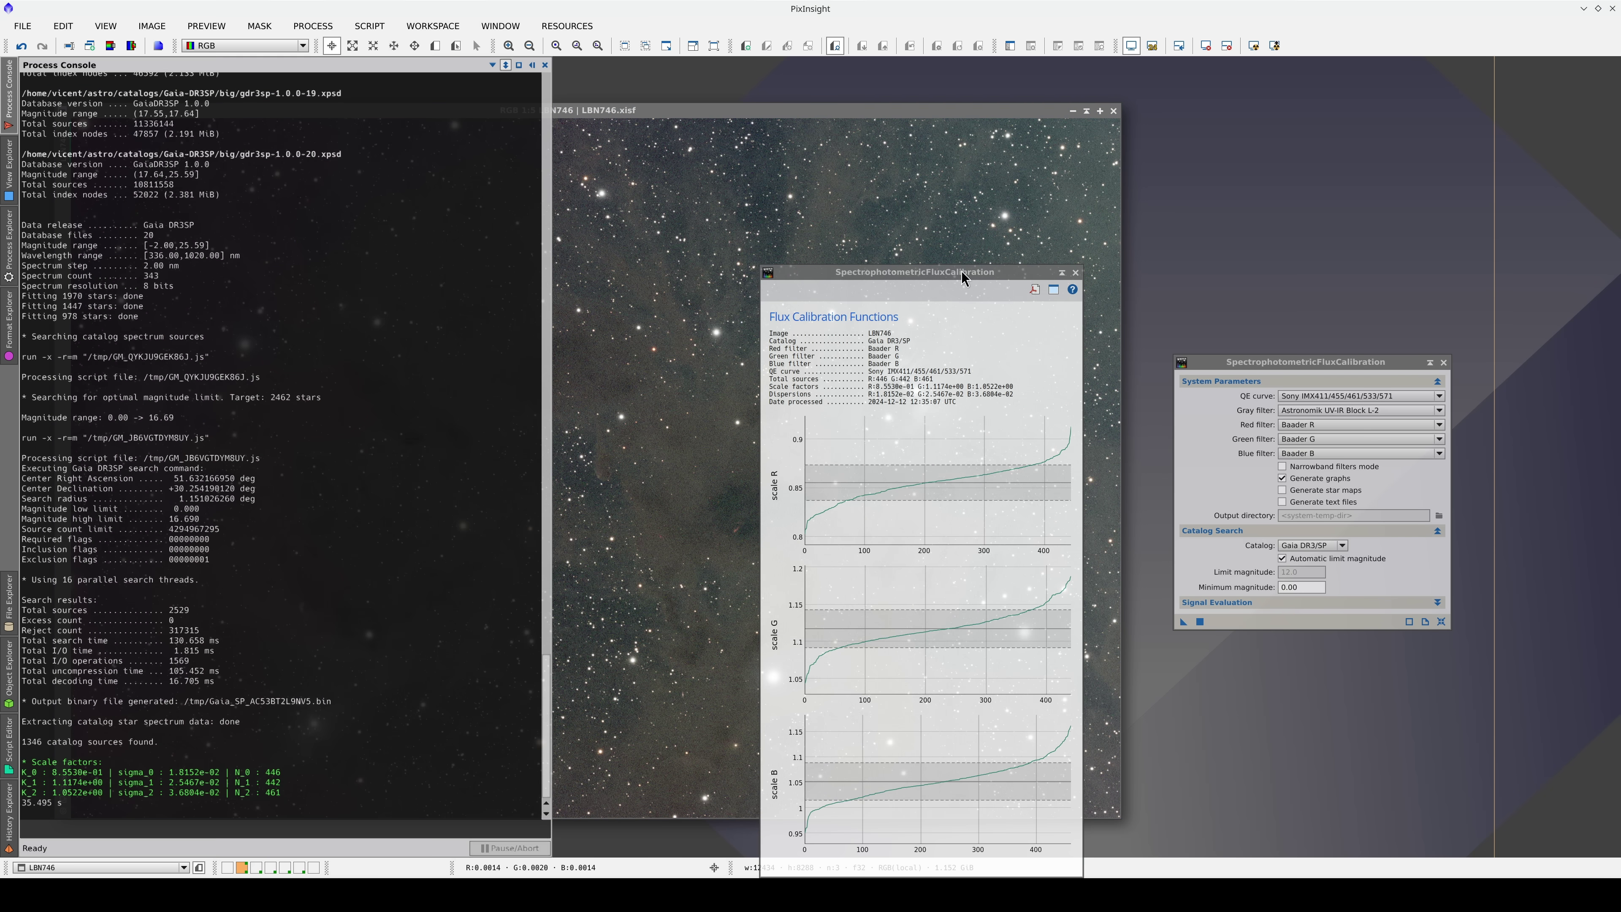
pyautogui.moveTo(961, 272); pyautogui.dragTo(957, 180)
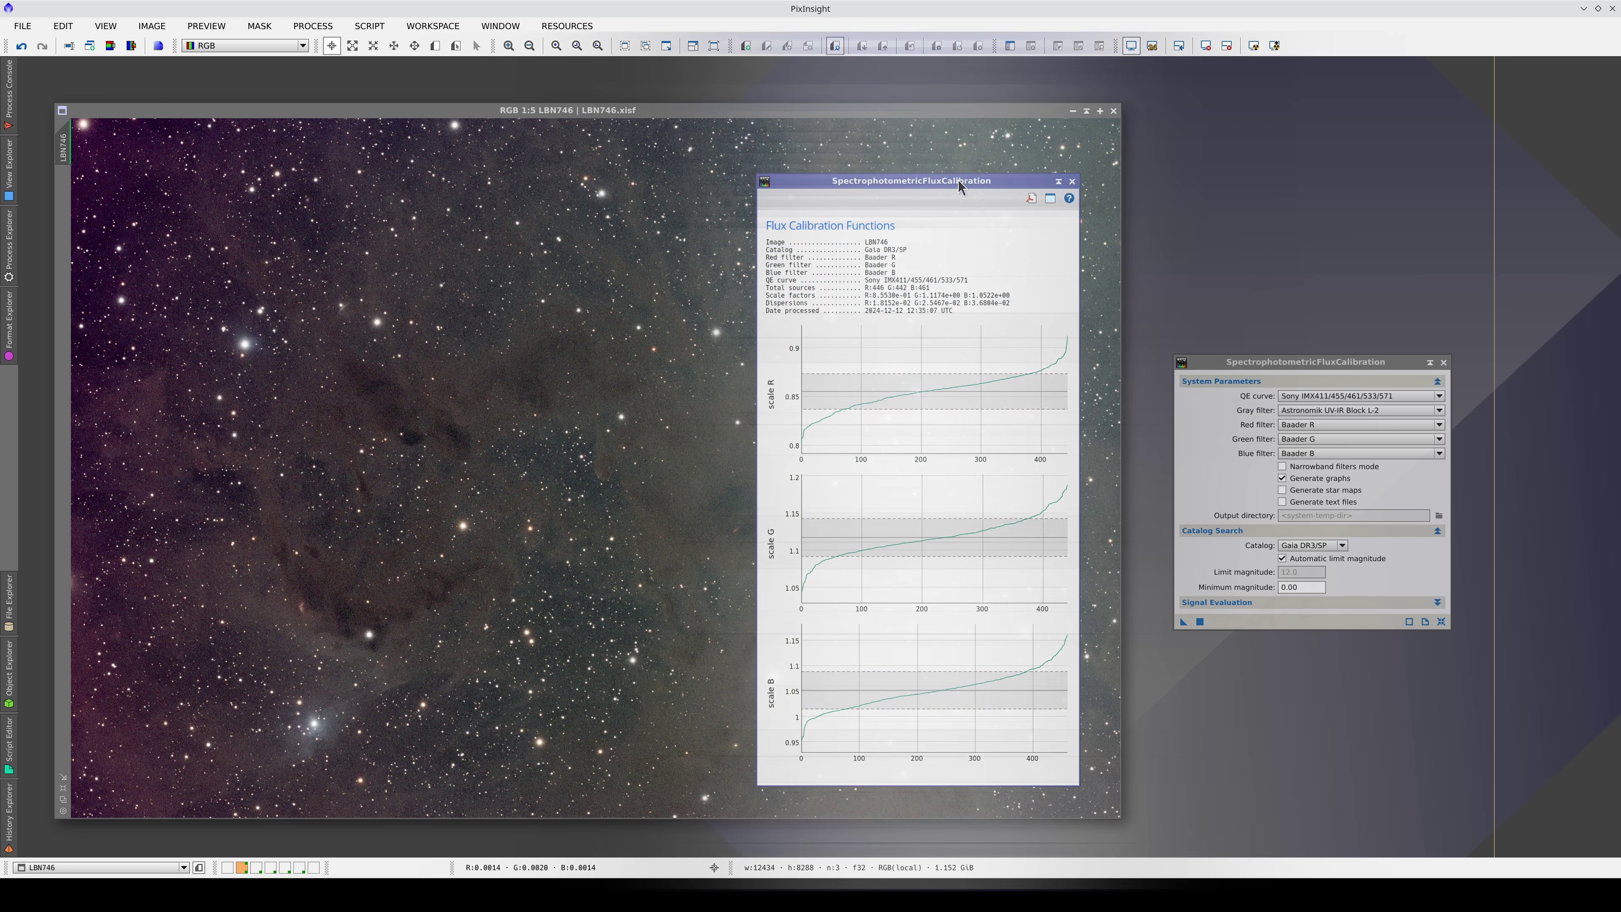
pyautogui.doubleClick(957, 180)
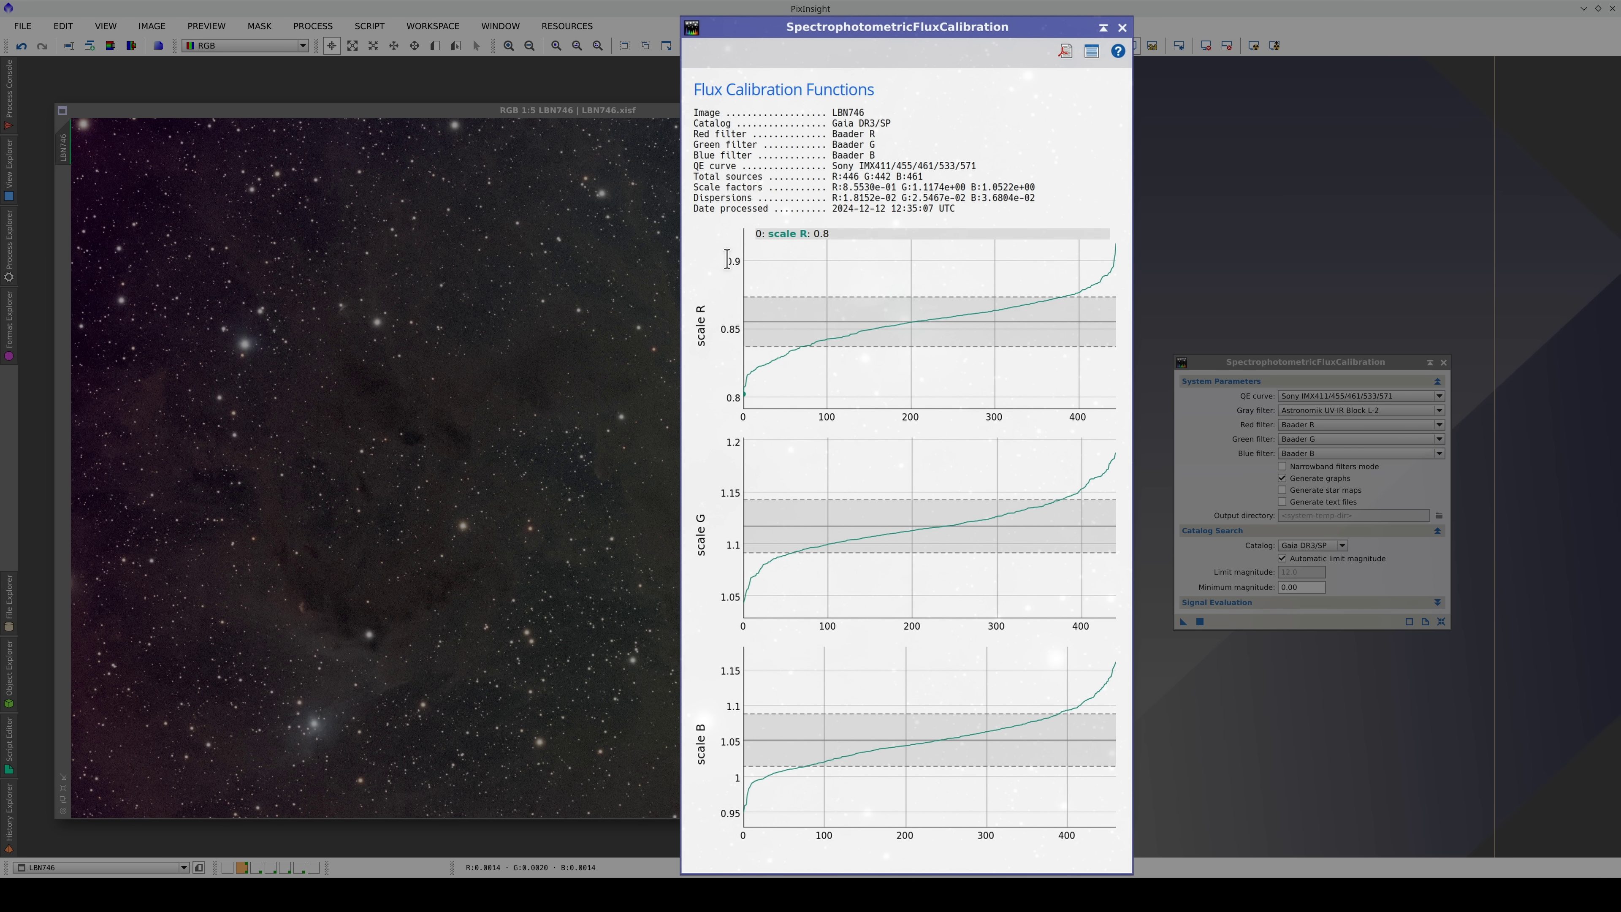
pyautogui.moveTo(726, 260); pyautogui.dragTo(738, 262)
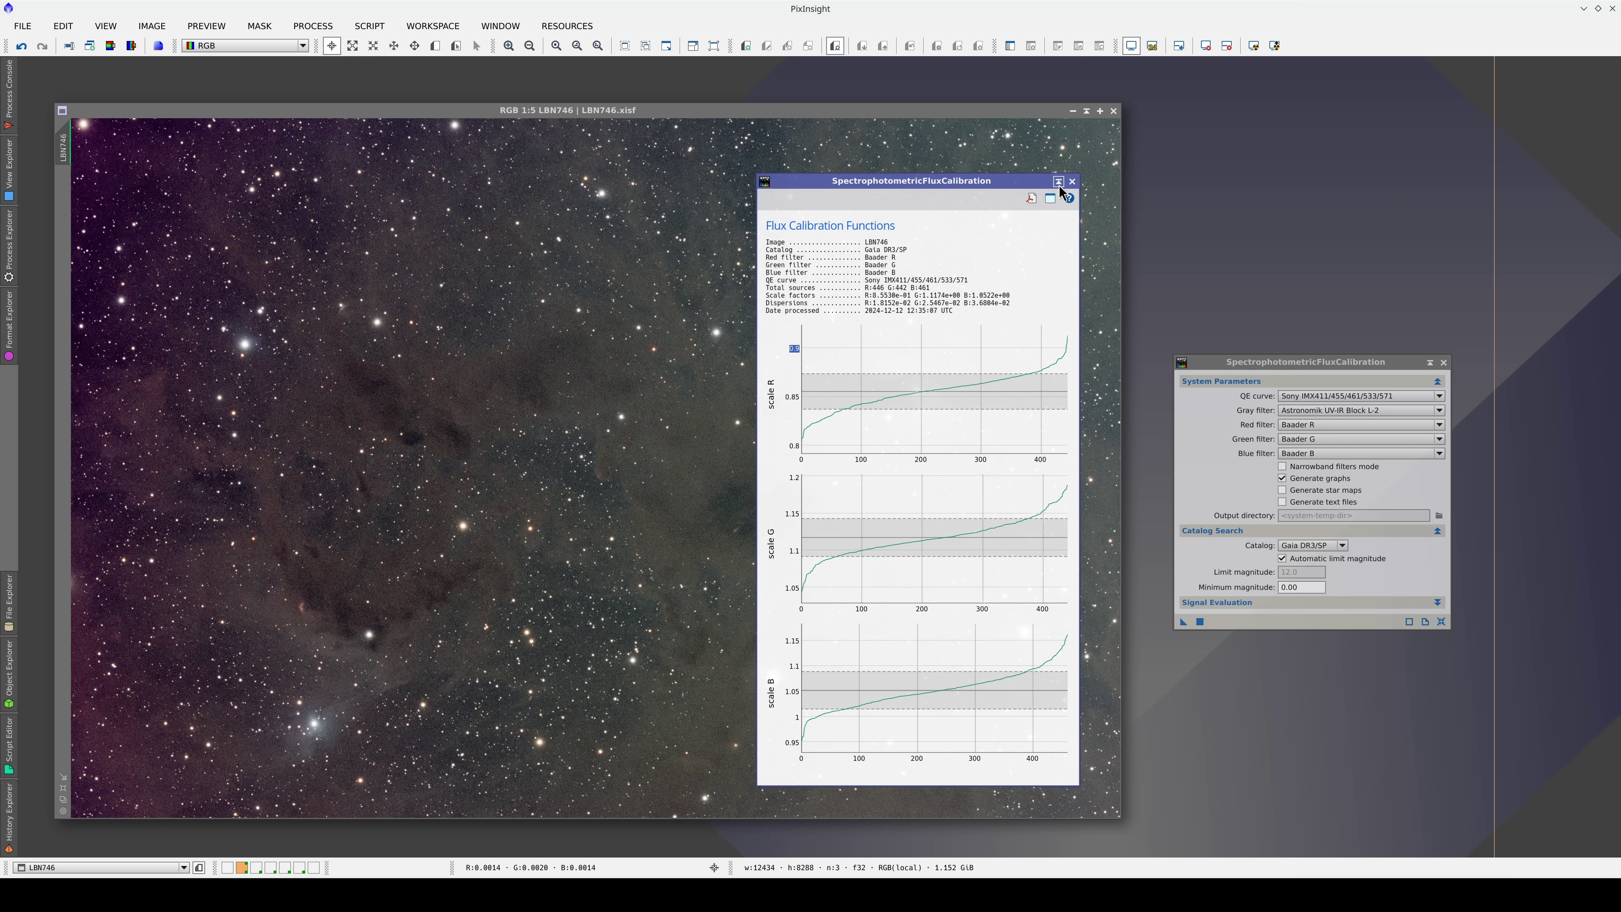
# Close the SPFC graphs and dialog, then launch MultiscaleGradientCorrection from GradientCorrection.
pyautogui.click(1070, 182)
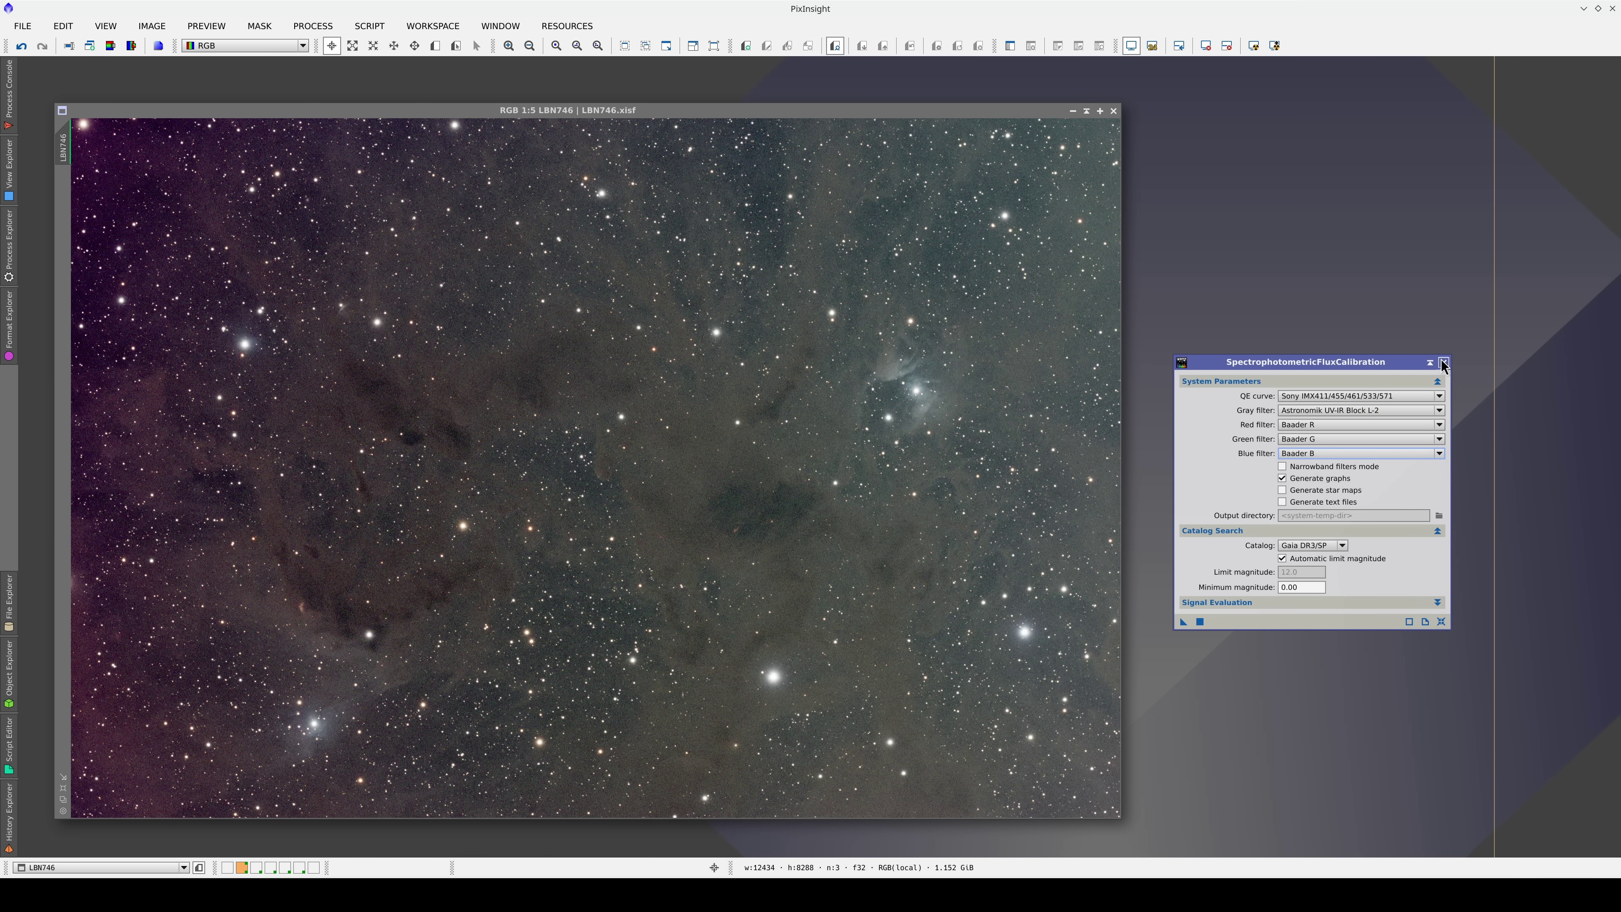
pyautogui.click(1444, 362)
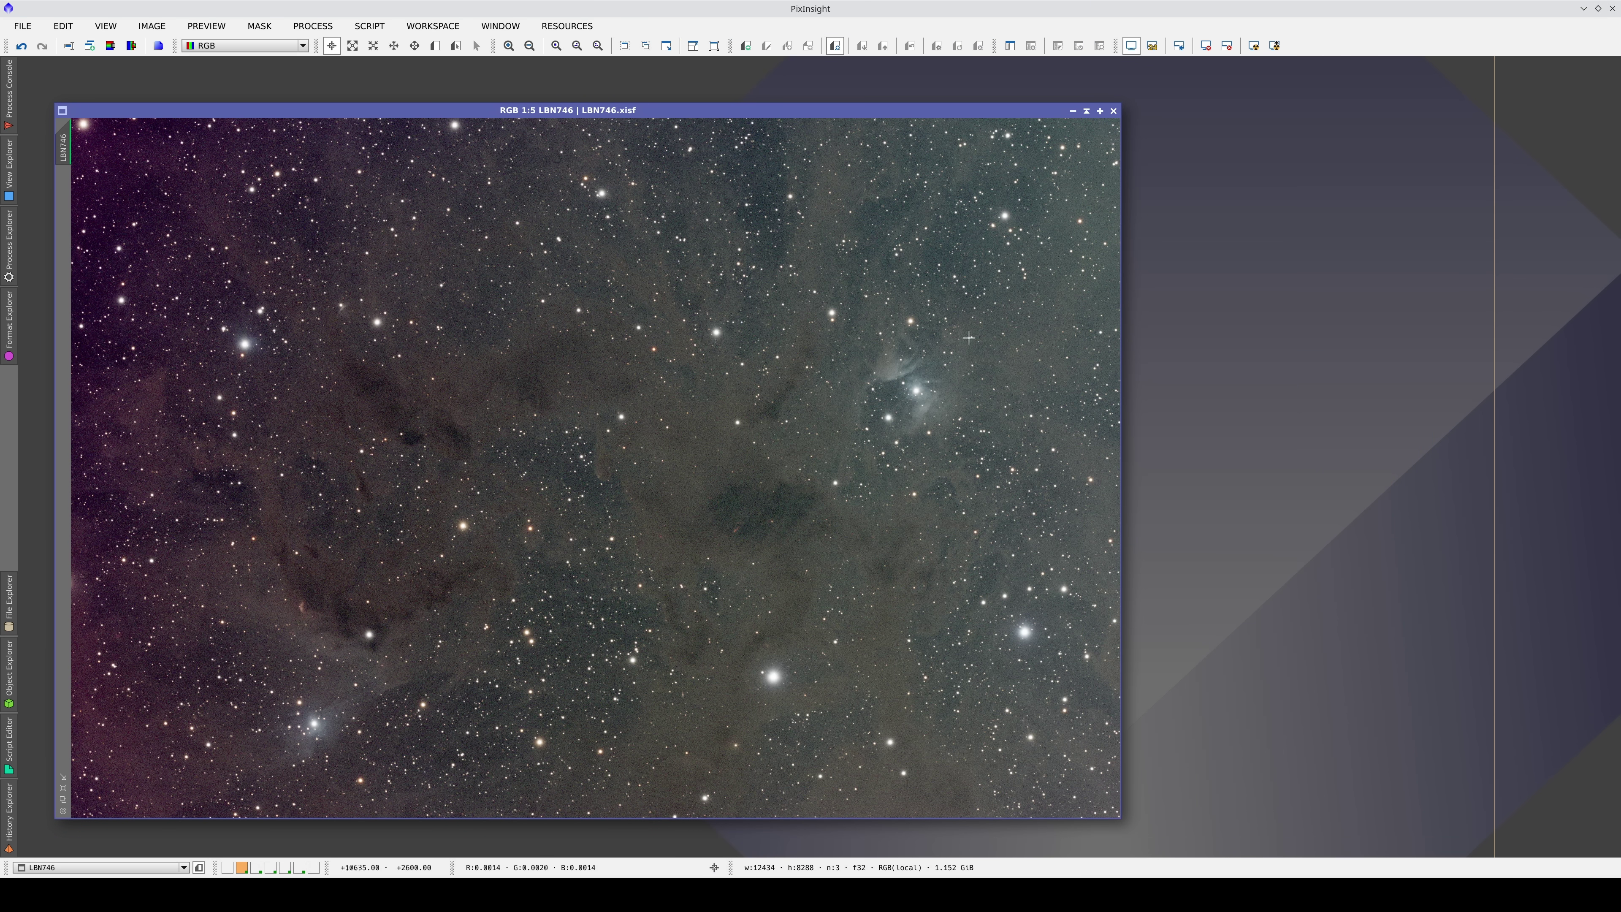
pyautogui.click(9, 245)
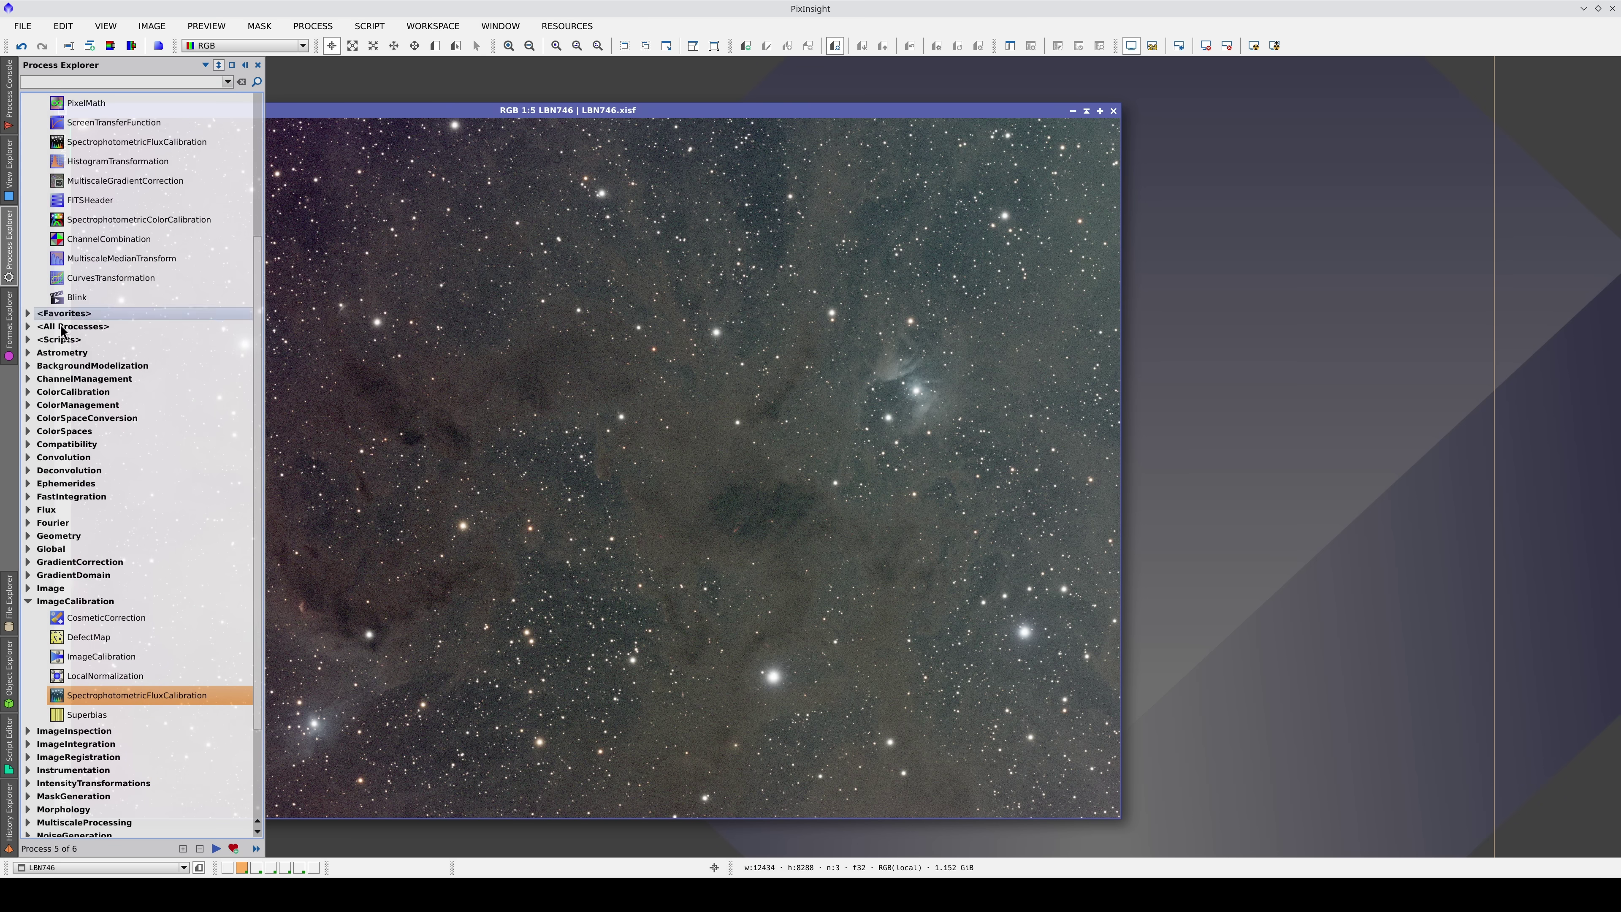
pyautogui.click(26, 563)
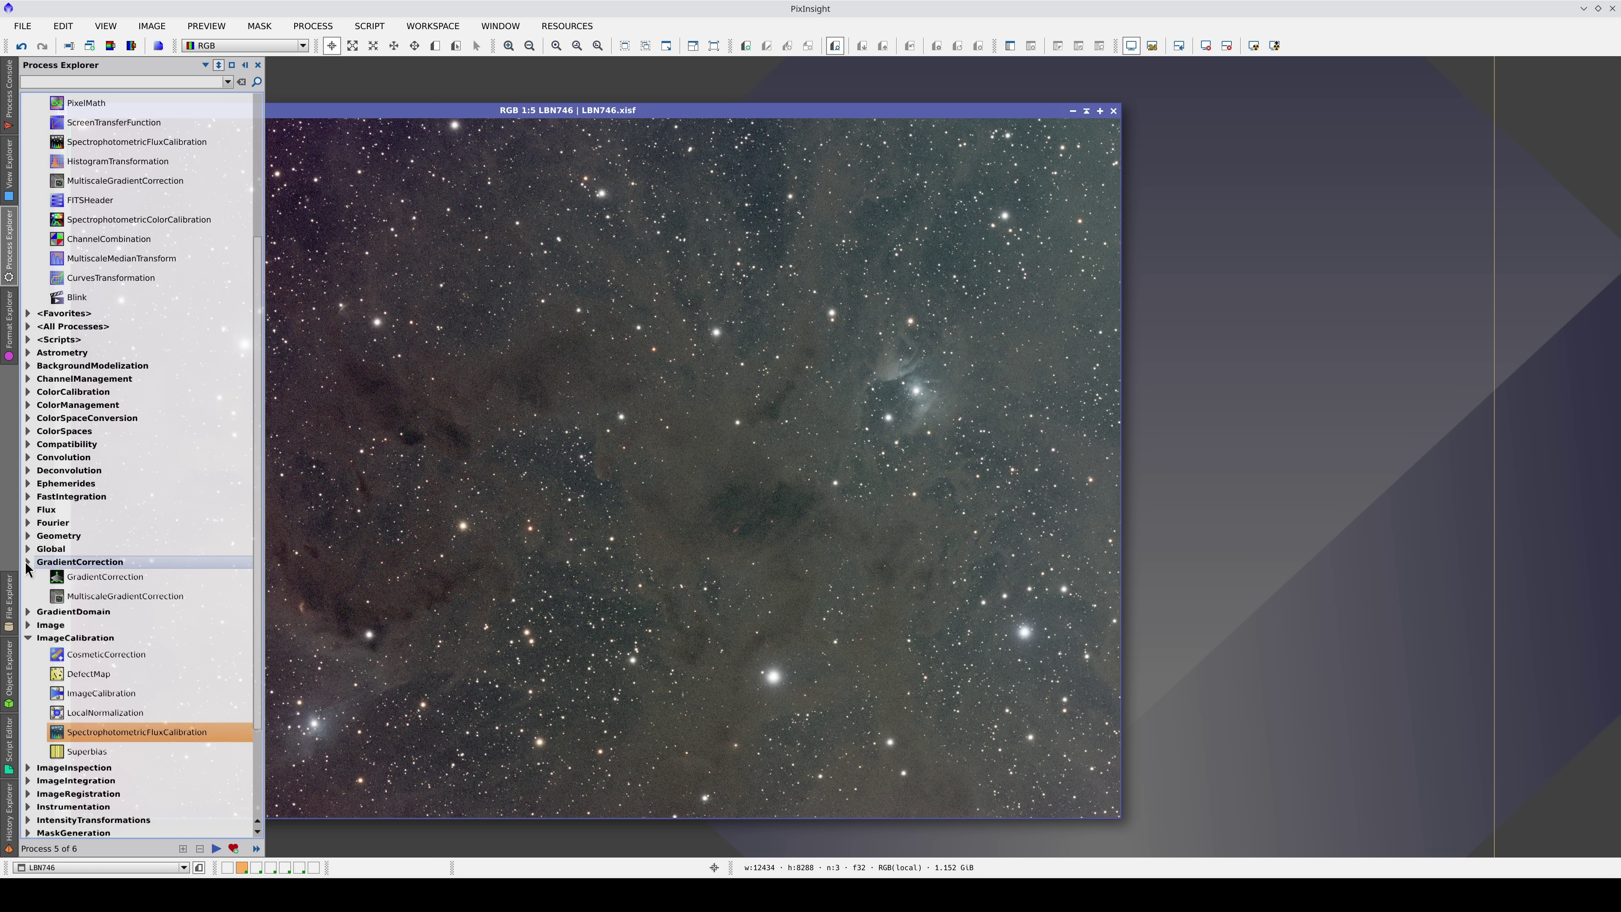
pyautogui.click(141, 561)
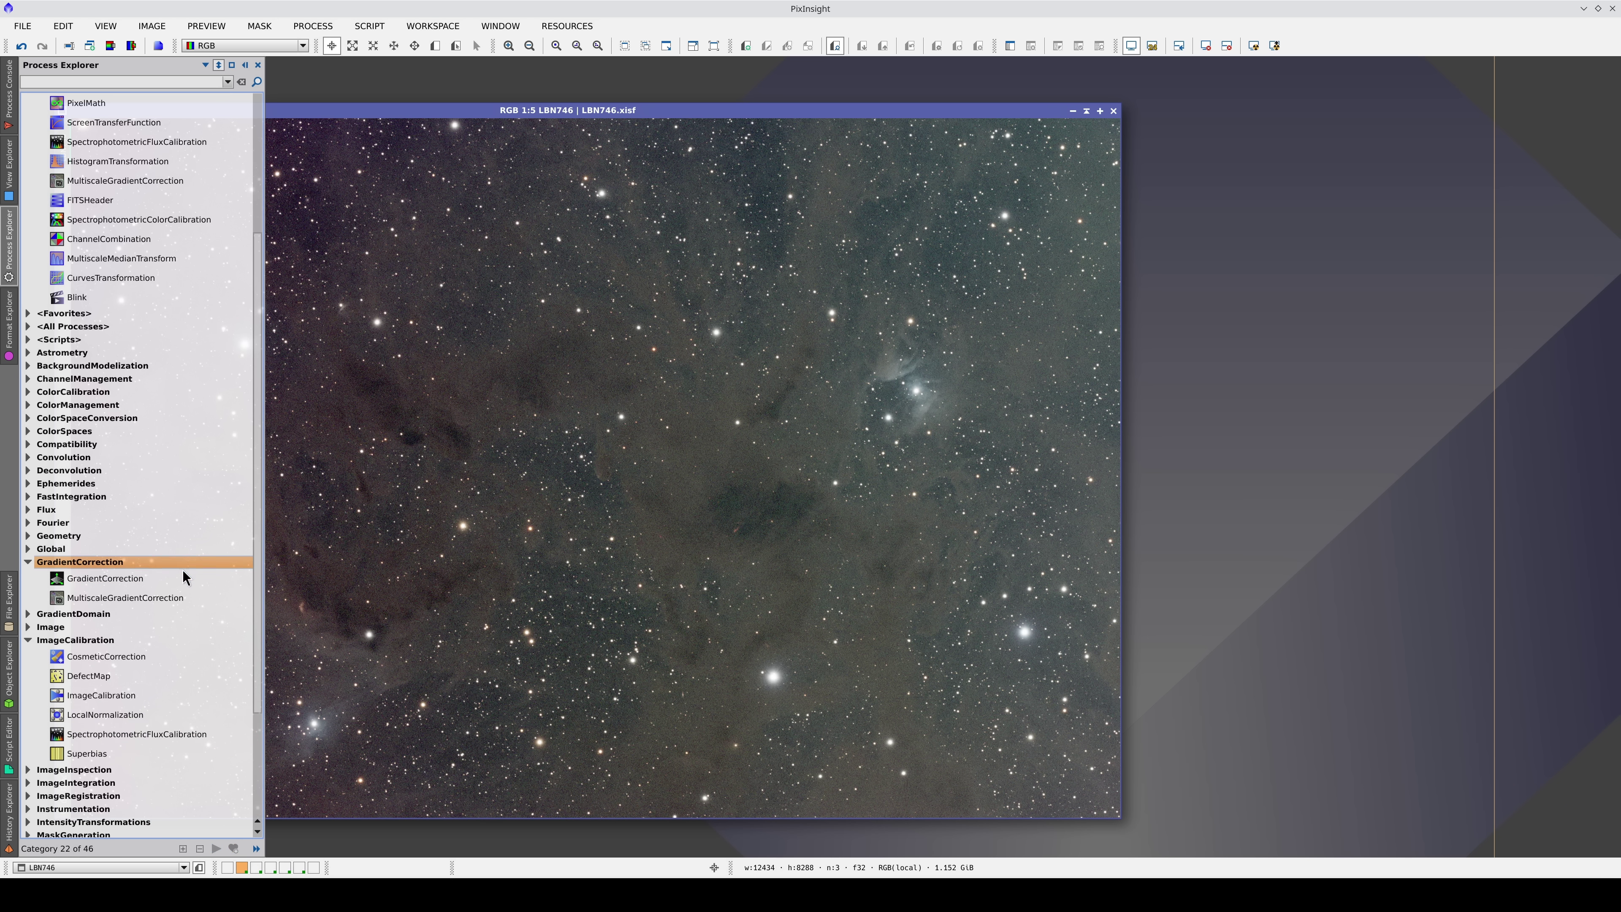
pyautogui.doubleClick(187, 598)
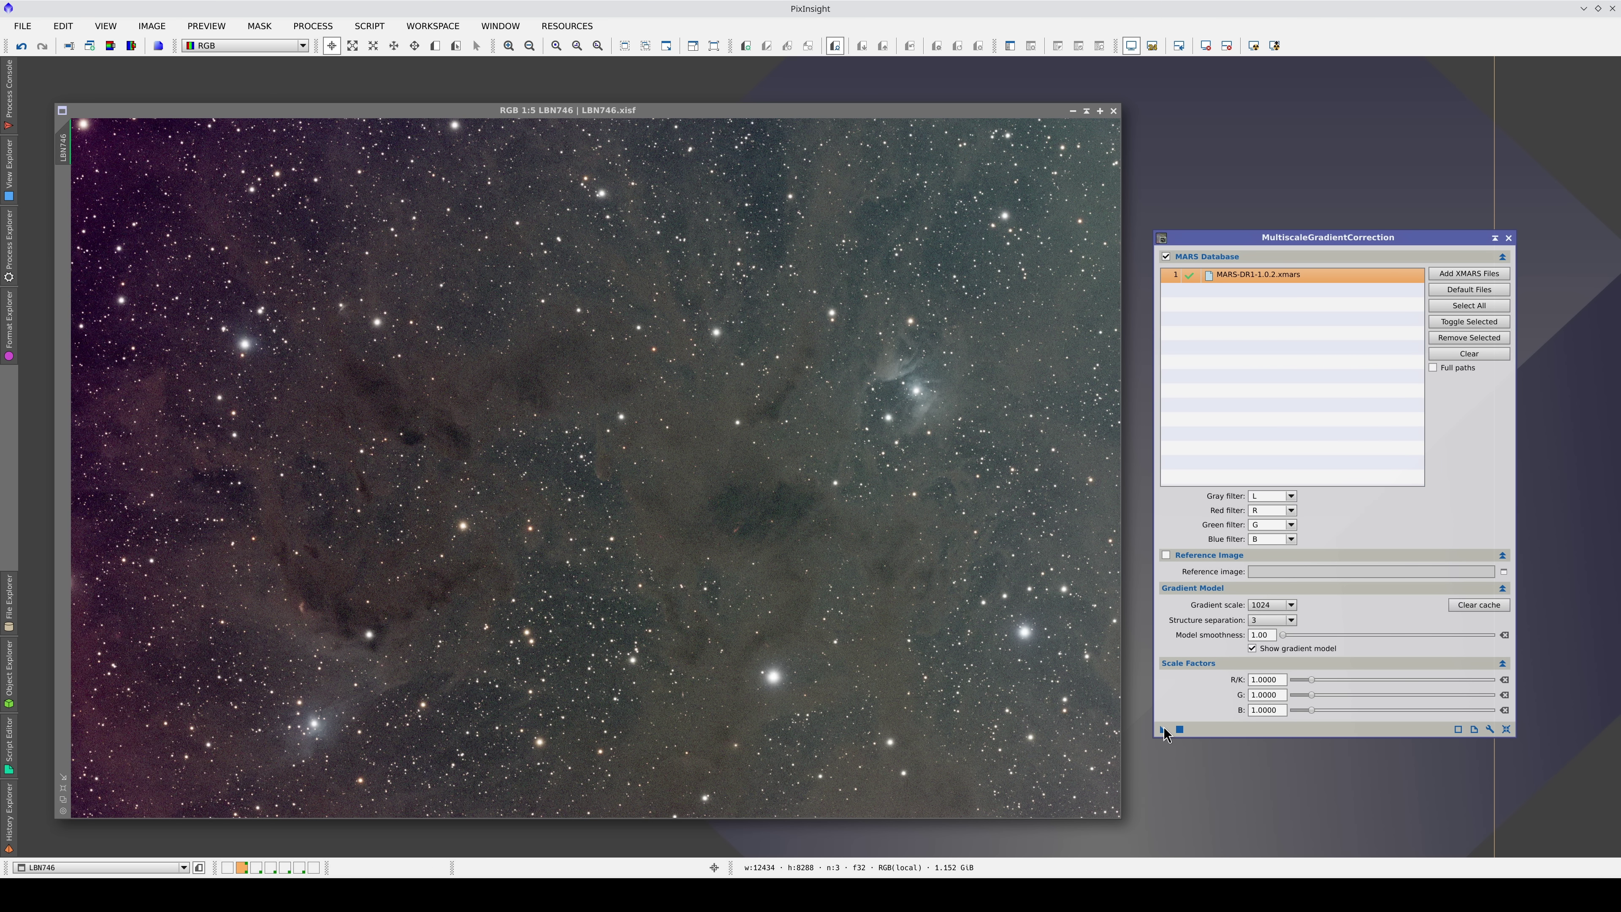
# Run MultiscaleGradientCorrection on LBN746, producing the corrected image and LBN746_MGC_gradient_model.
pyautogui.moveTo(1163, 733); pyautogui.dragTo(635, 560)
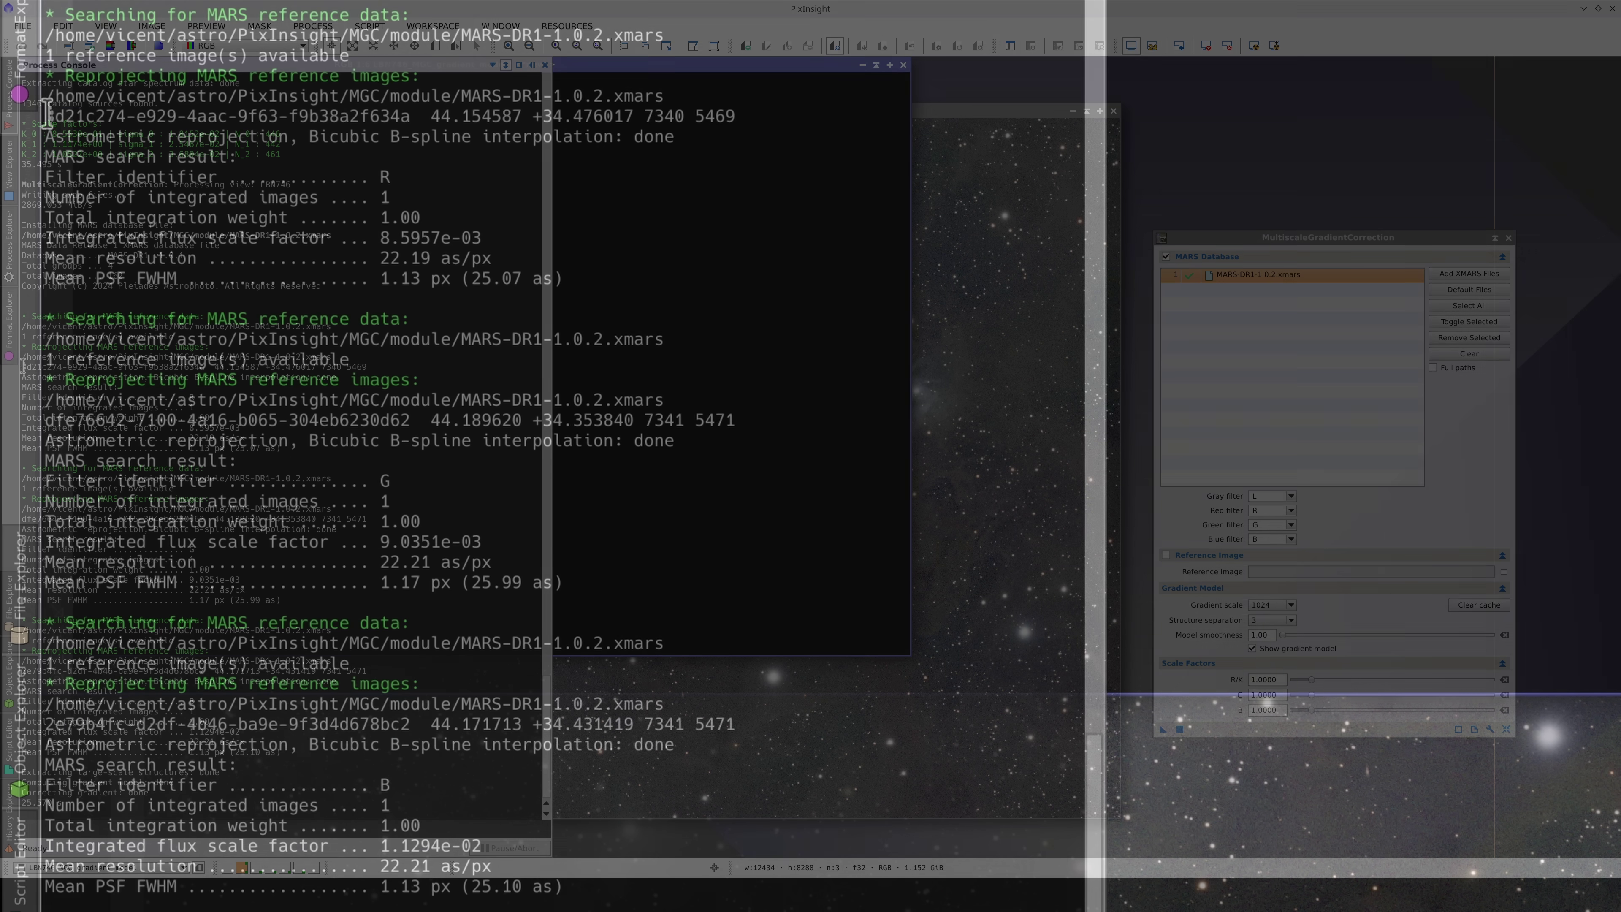
pyautogui.moveTo(23, 367); pyautogui.dragTo(369, 368)
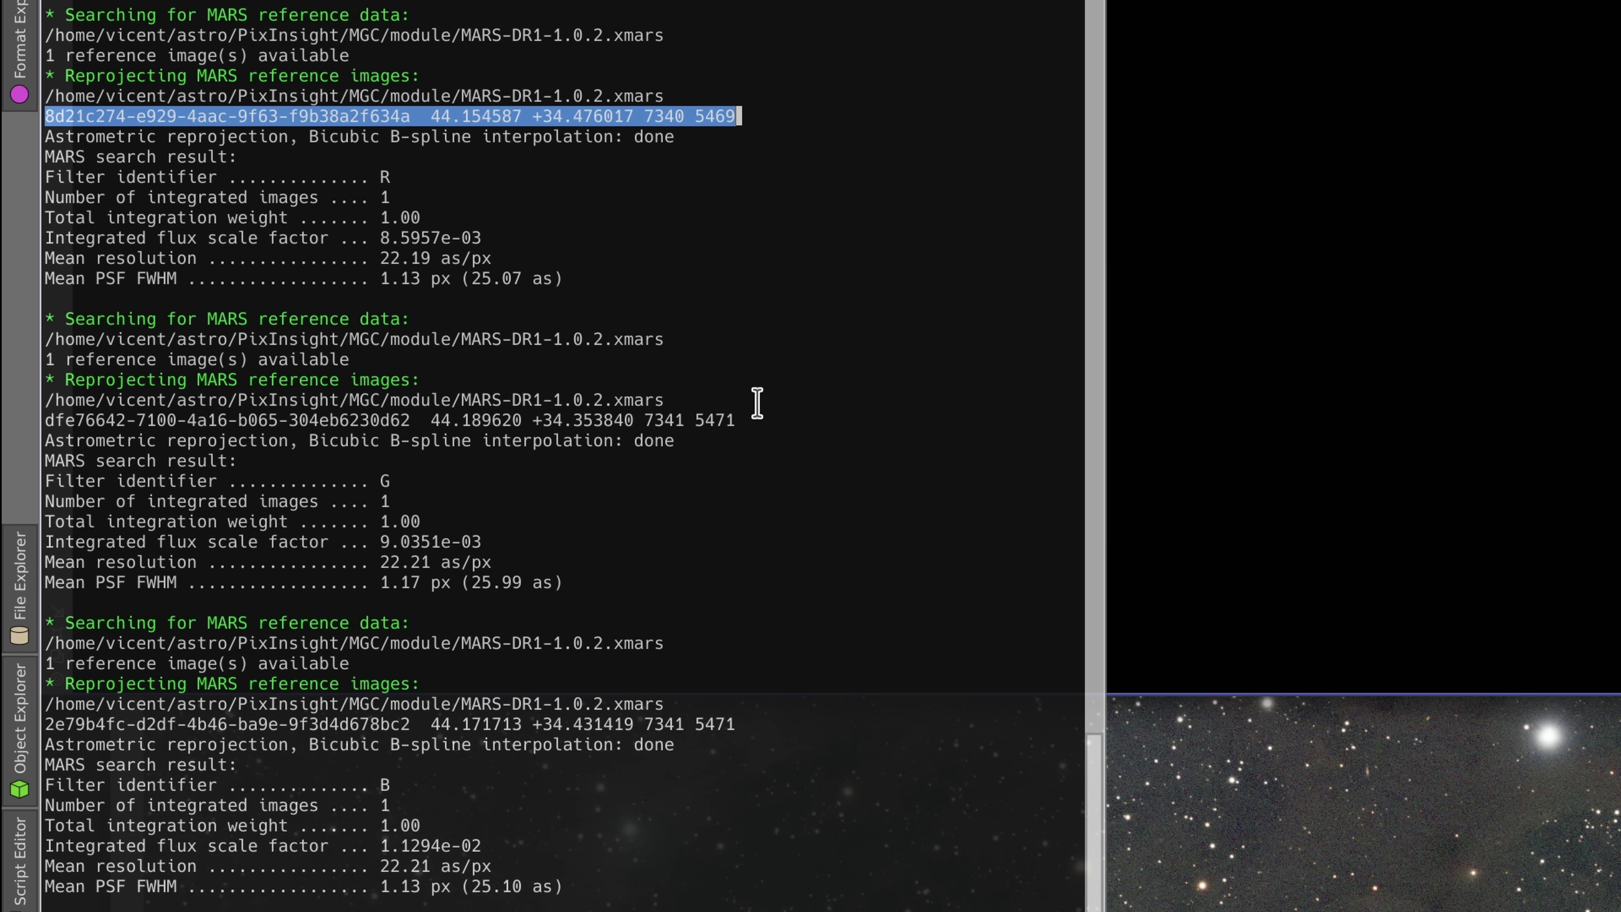
pyautogui.click(738, 420)
pyautogui.moveTo(738, 420); pyautogui.dragTo(42, 419)
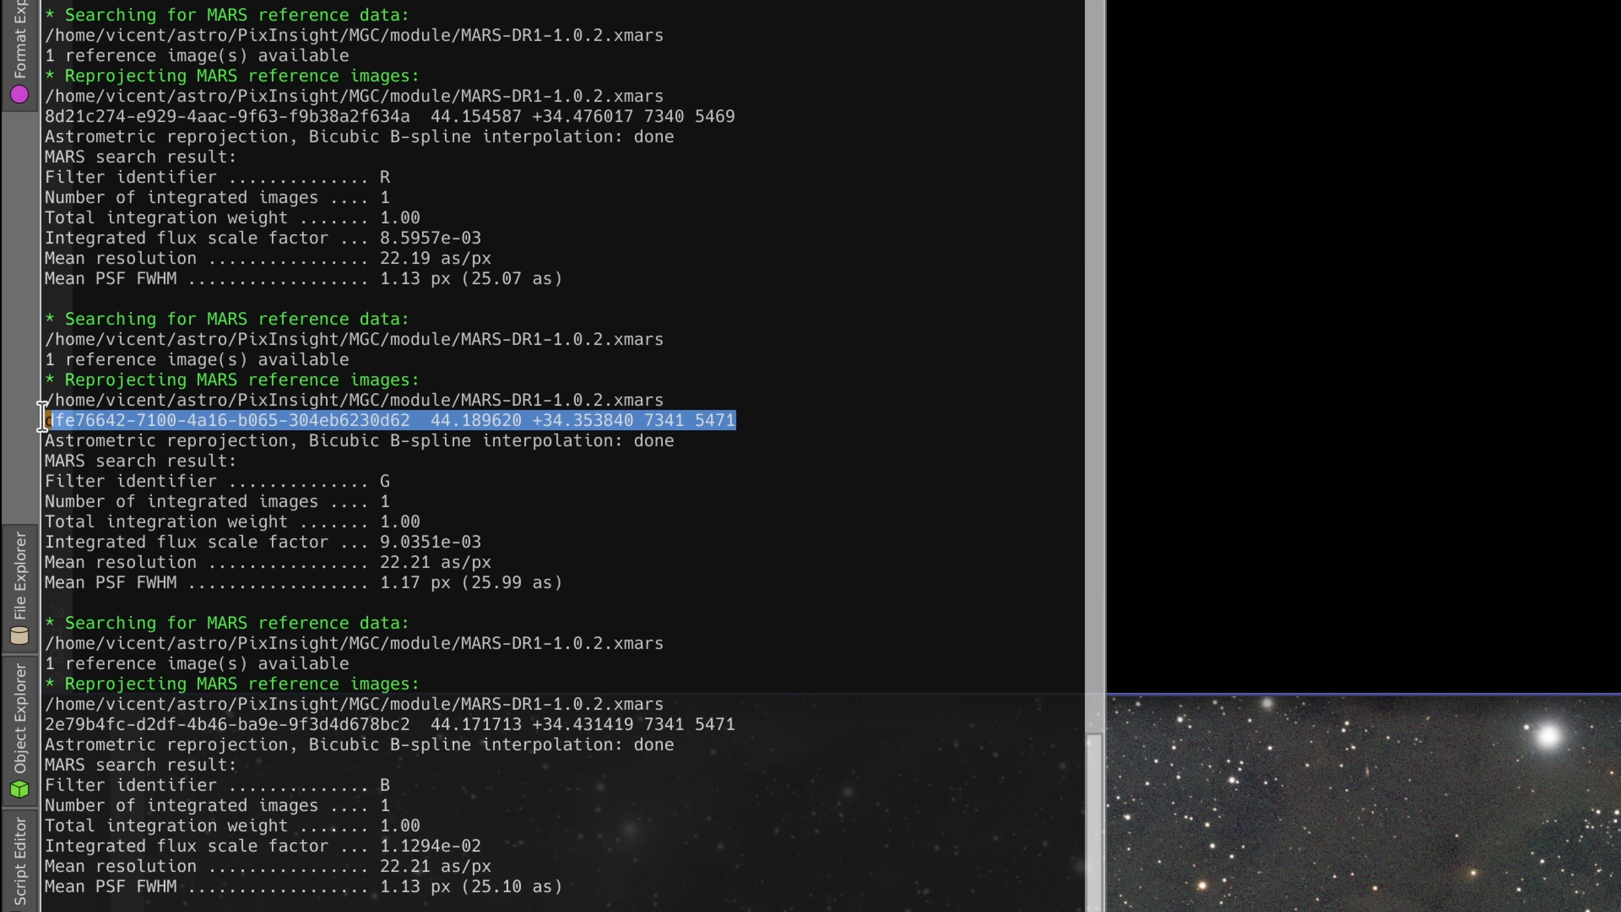
pyautogui.click(738, 724)
pyautogui.moveTo(738, 723); pyautogui.dragTo(43, 724)
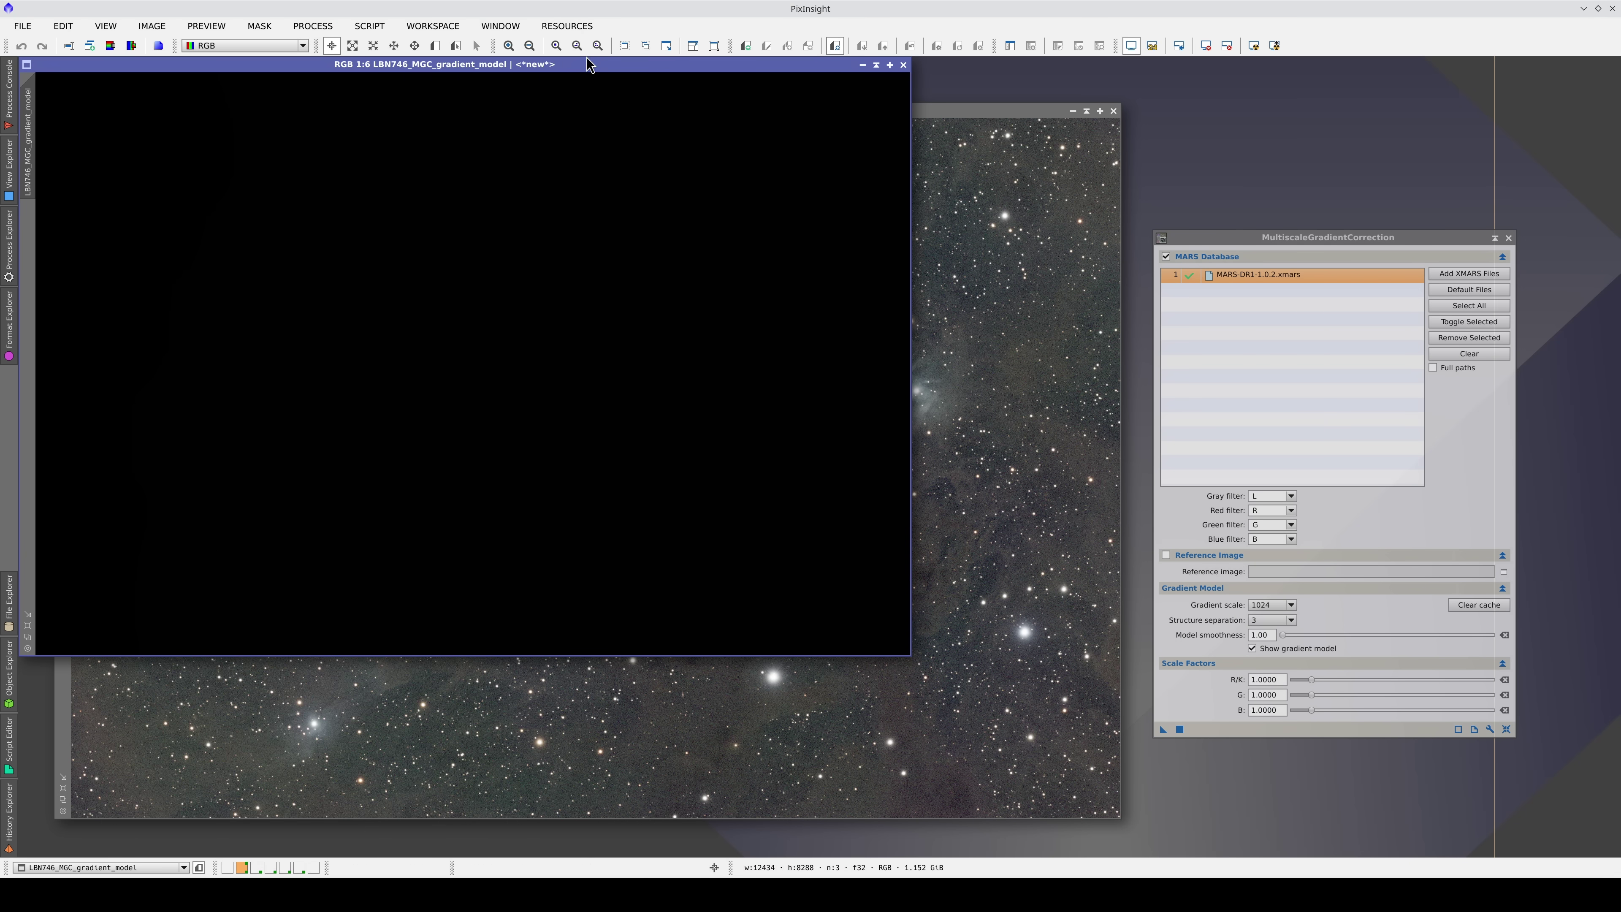
# Auto-stretch LBN746_MGC_gradient_model with 24-bit STF, then return to the LBN746 image.
pyautogui.moveTo(586, 64); pyautogui.dragTo(786, 184)
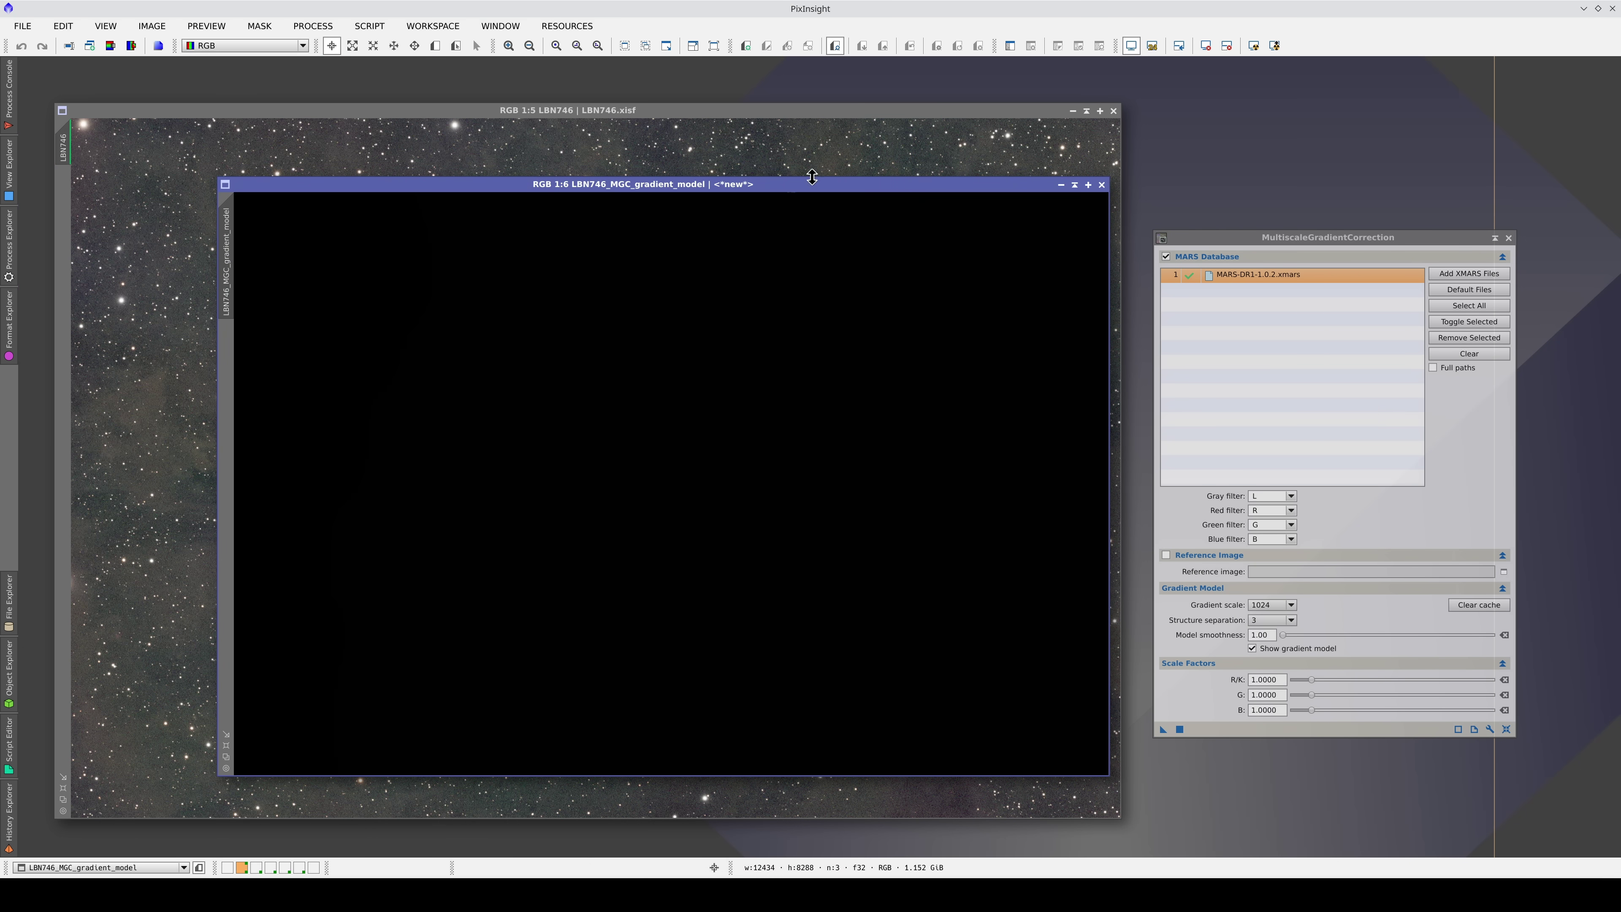
pyautogui.hotkey('ctrl', 'F12')
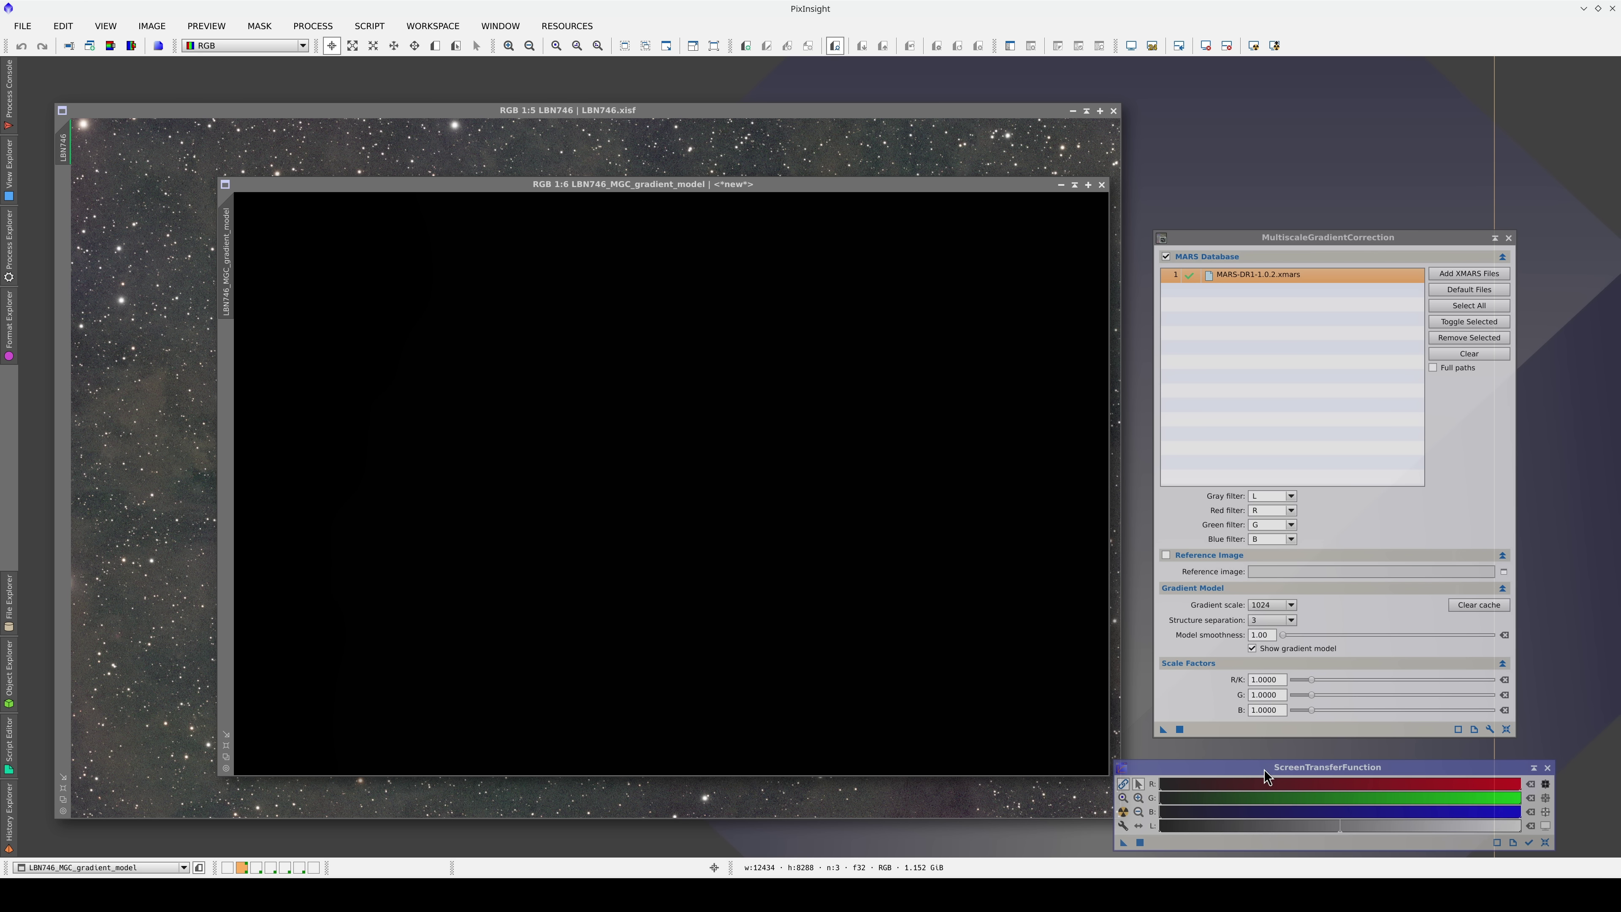
pyautogui.click(1124, 813)
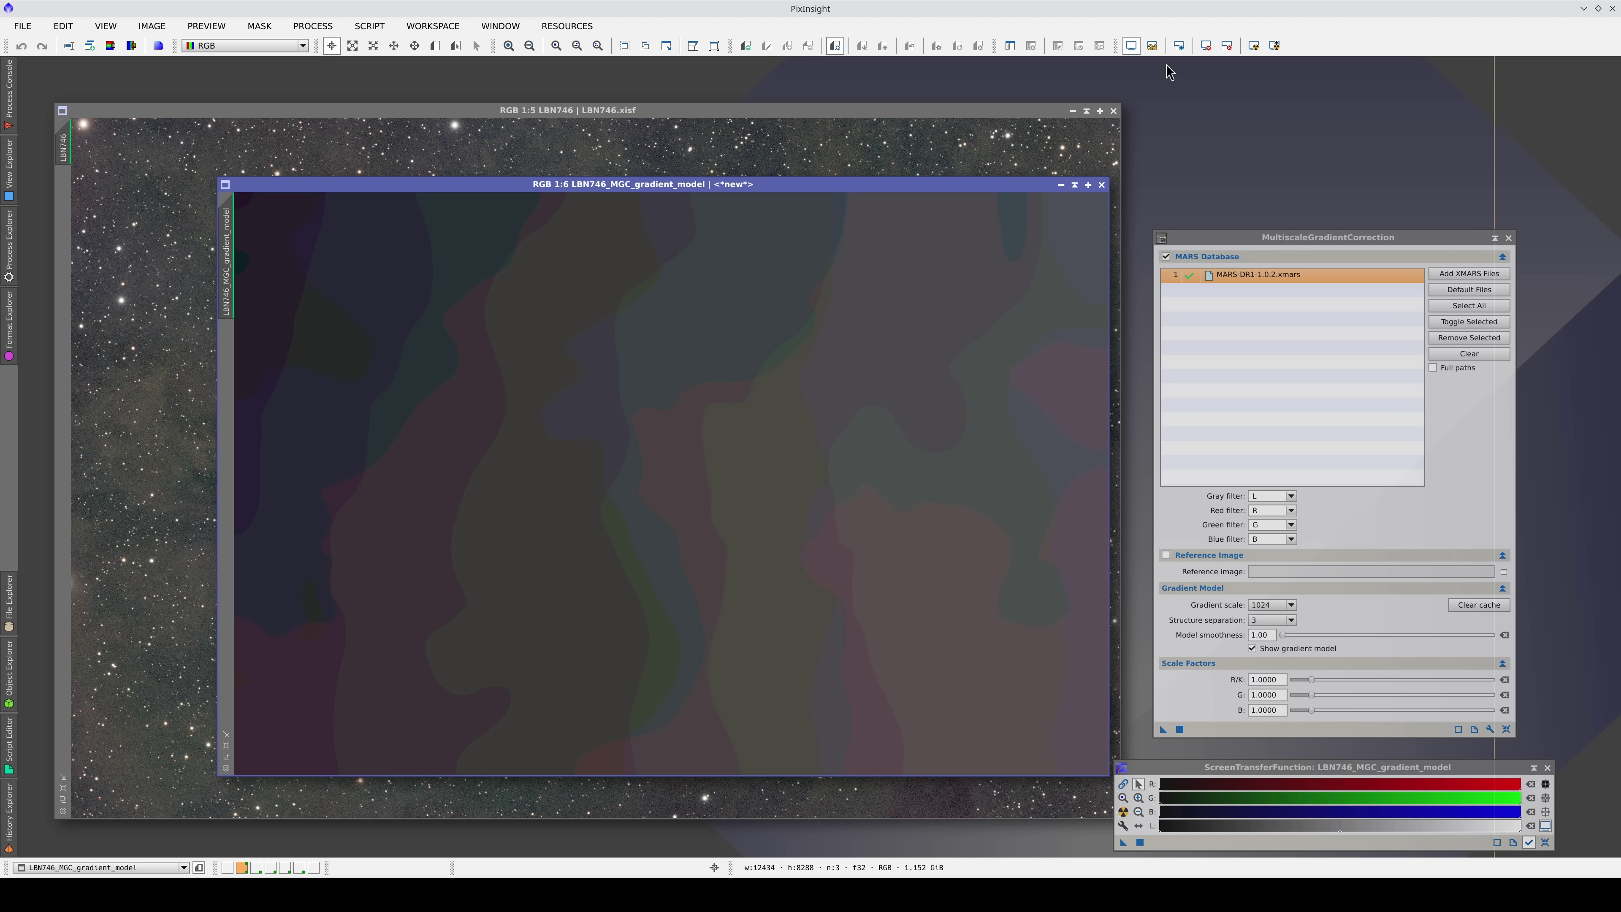
pyautogui.click(1153, 49)
pyautogui.click(496, 155)
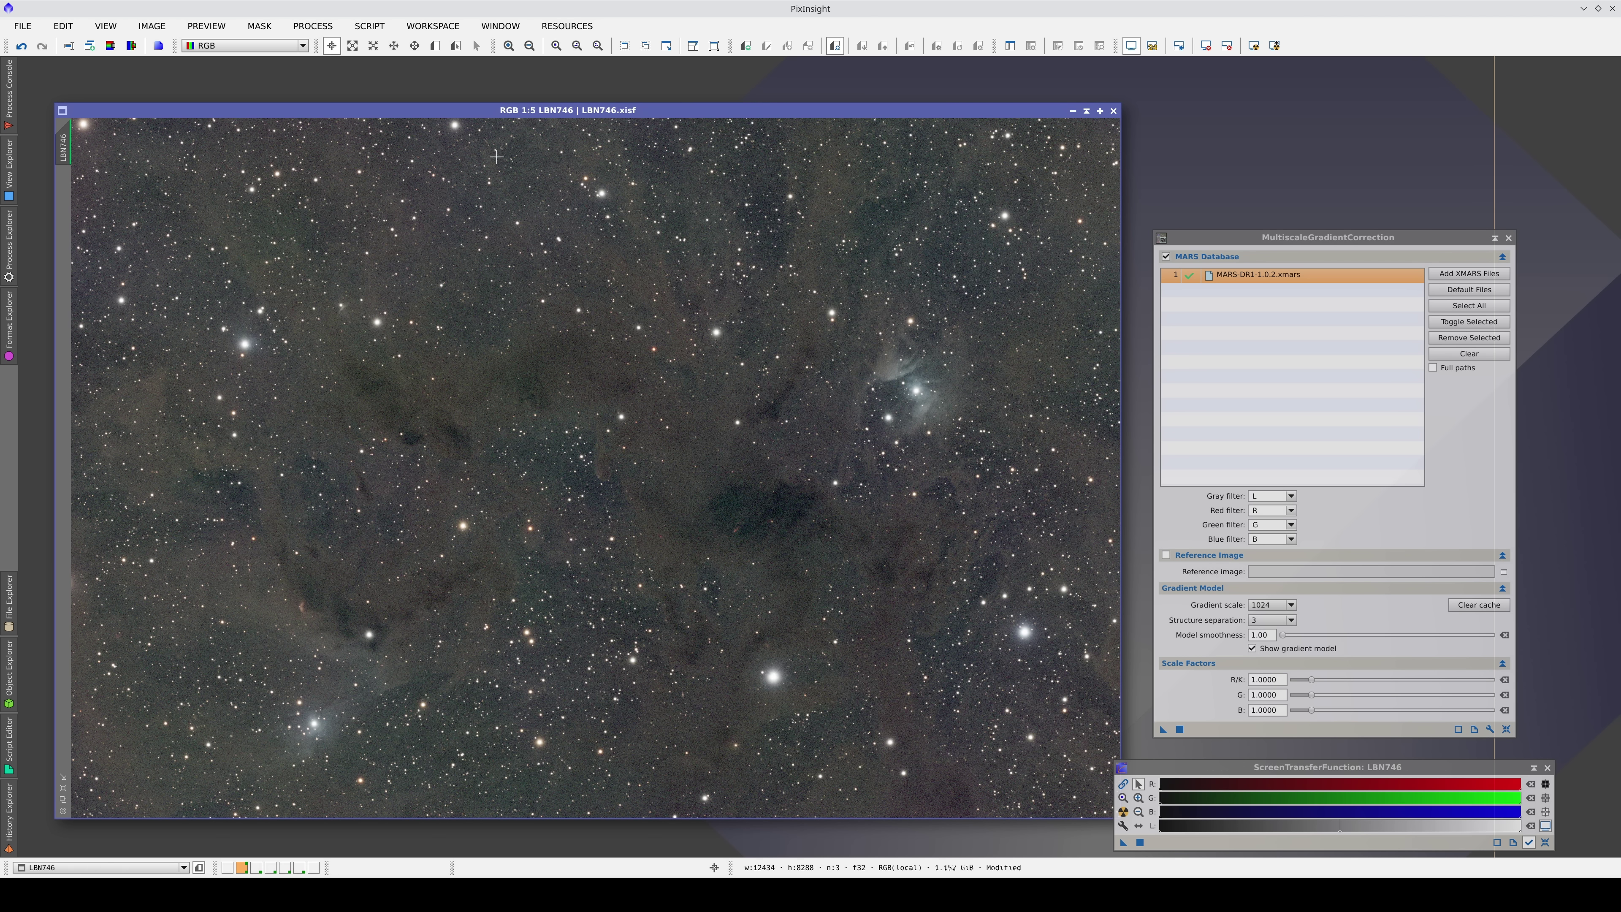
# Undo the gradient correction on LBN746 to compare it with the original.
pyautogui.click(24, 51)
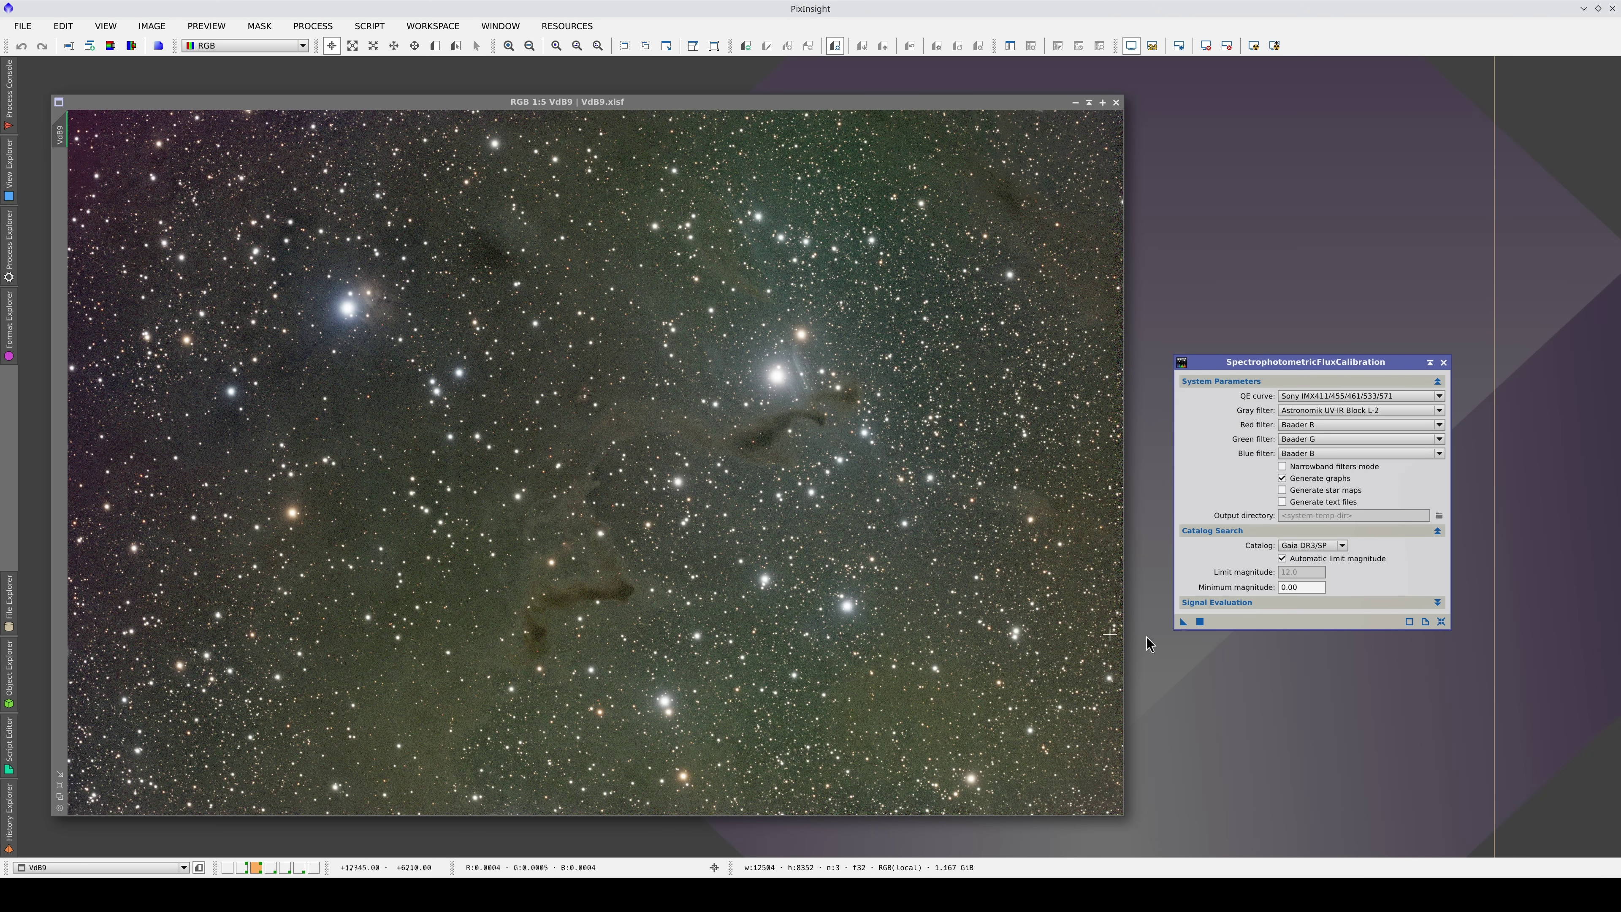
# Flux-calibrate VdB9 with SPFC, then run MultiscaleGradientCorrection on it with MARS R, G, B data.
pyautogui.moveTo(1184, 629); pyautogui.dragTo(932, 606)
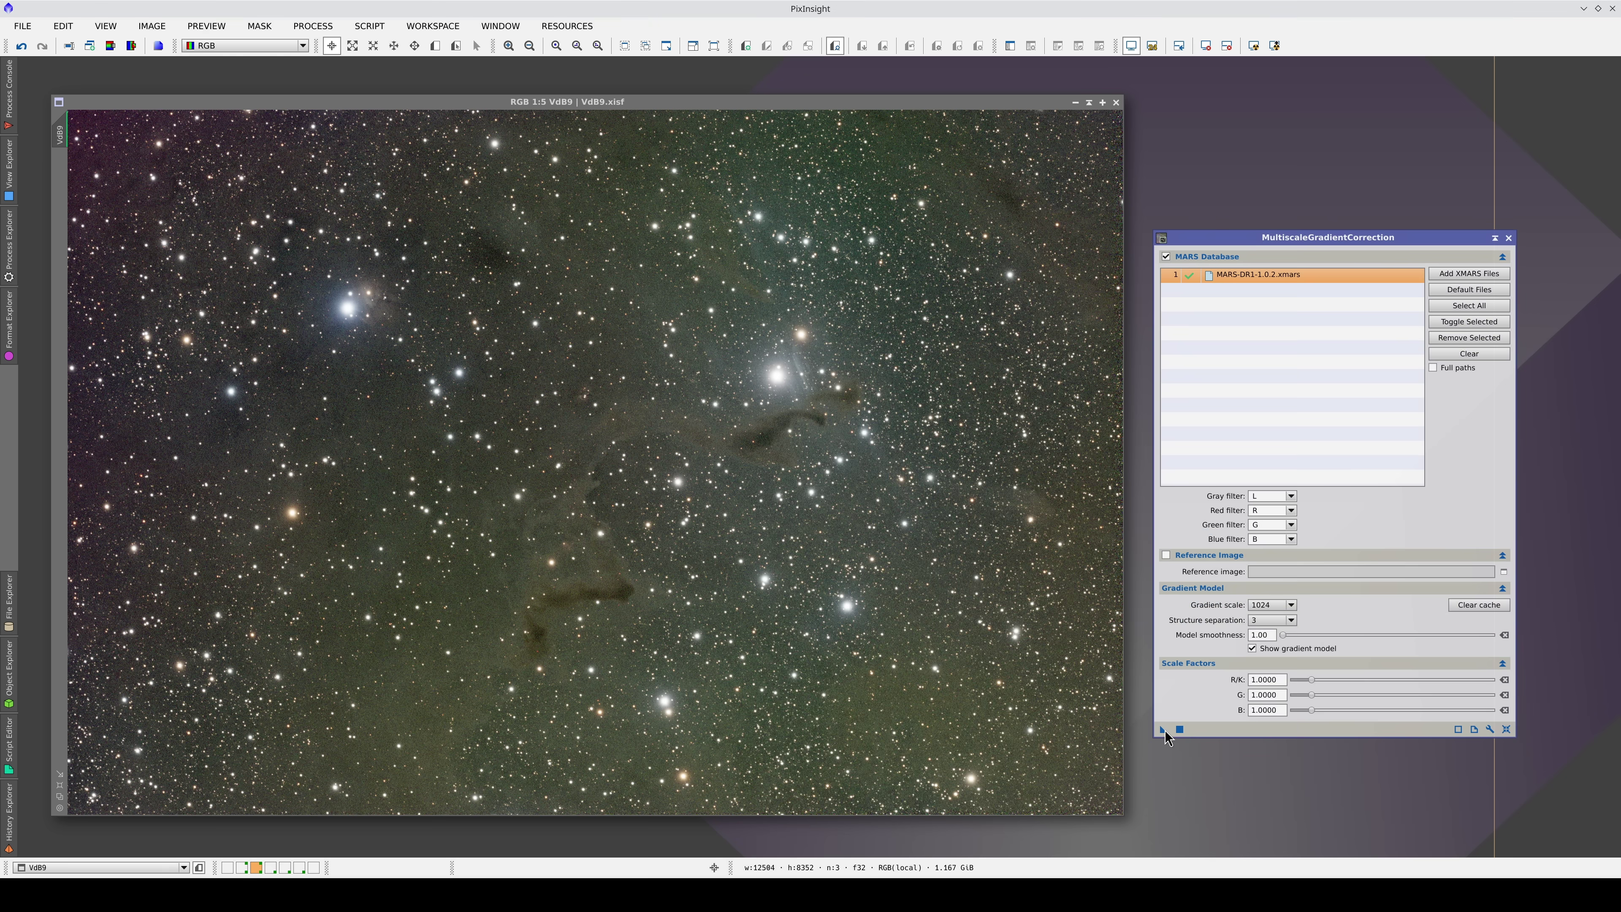
pyautogui.moveTo(1163, 729); pyautogui.dragTo(1040, 713)
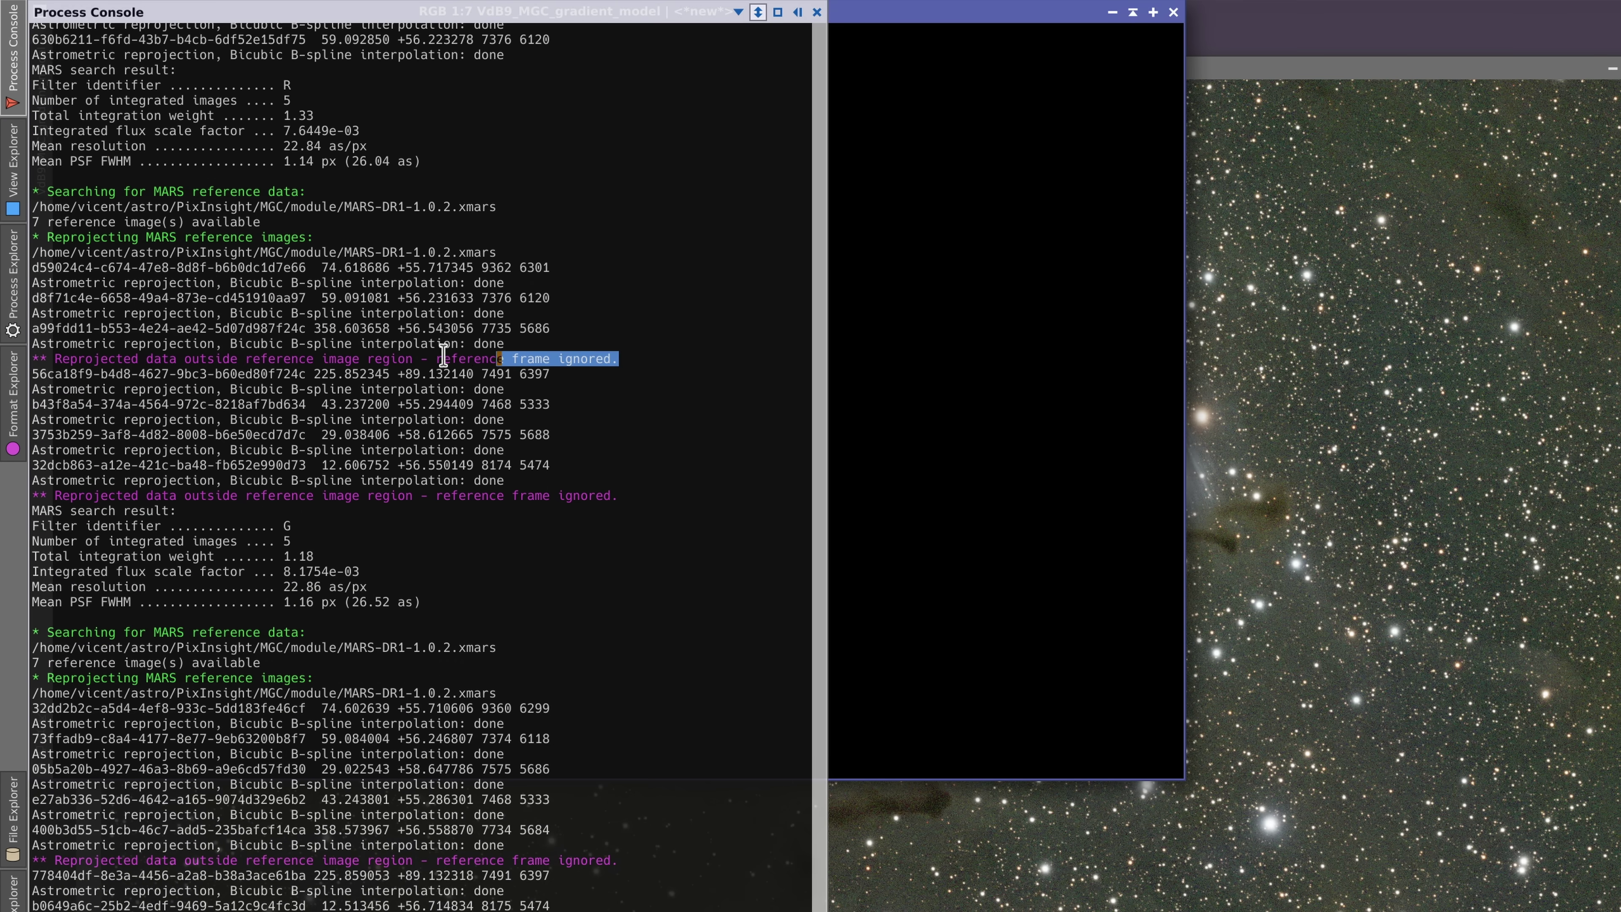
# Review the console's ignored-reference-frame and integrated-image-count messages while MGC finishes on VdB9.
pyautogui.moveTo(443, 356); pyautogui.dragTo(26, 363)
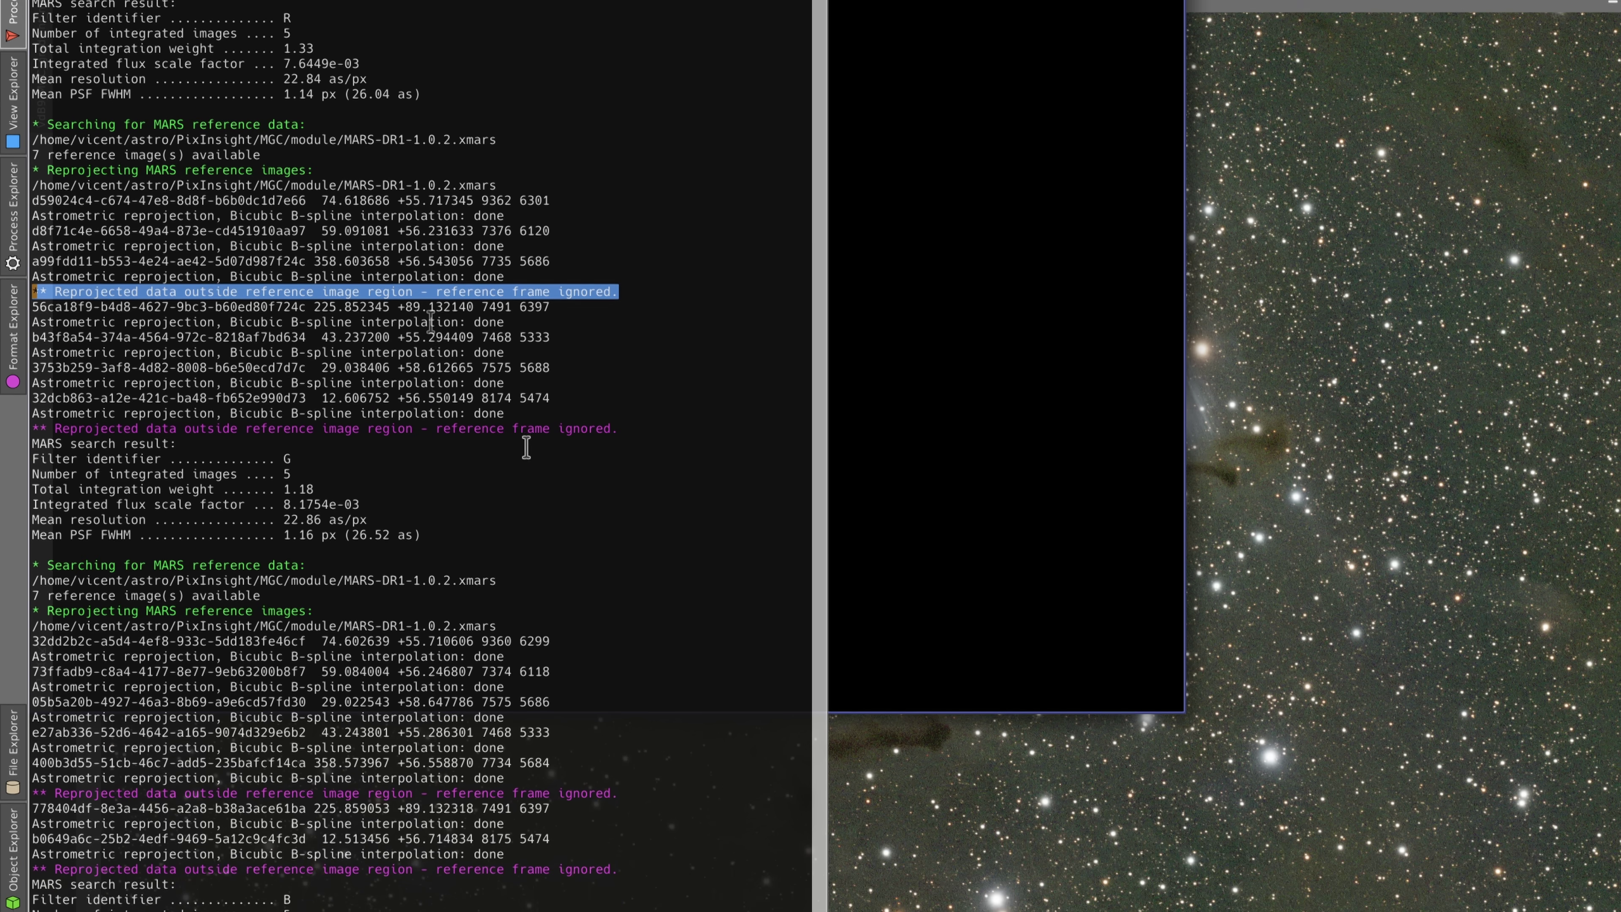
pyautogui.doubleClick(287, 474)
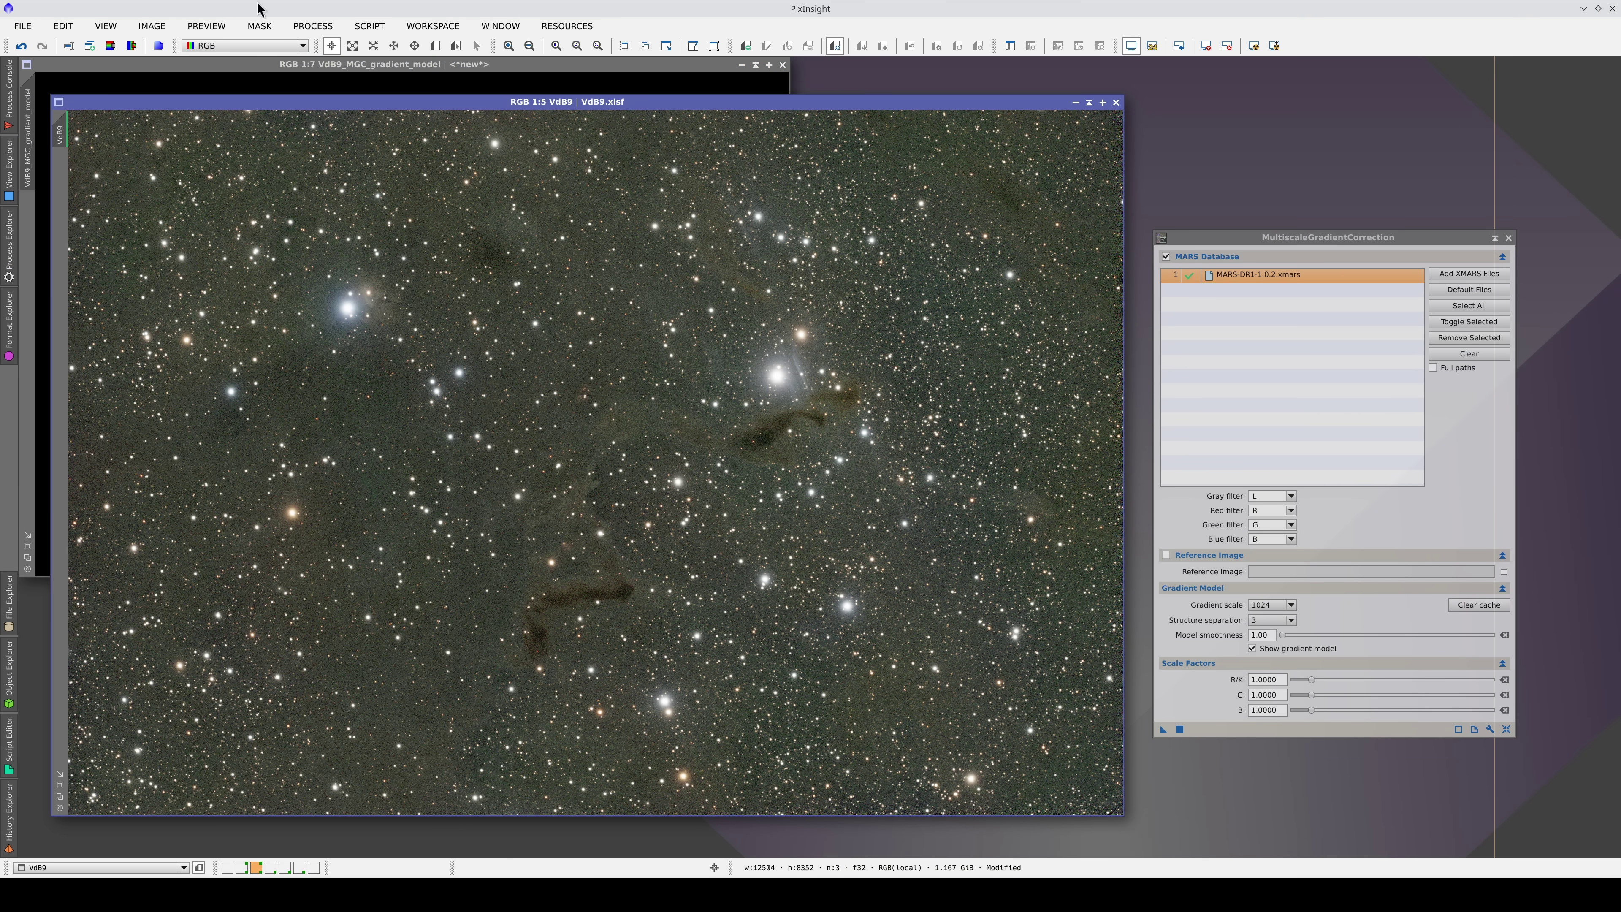
# Toggle VdB9 between original and gradient-corrected states, end corrected, then show Process Explorer.
pyautogui.click(26, 47)
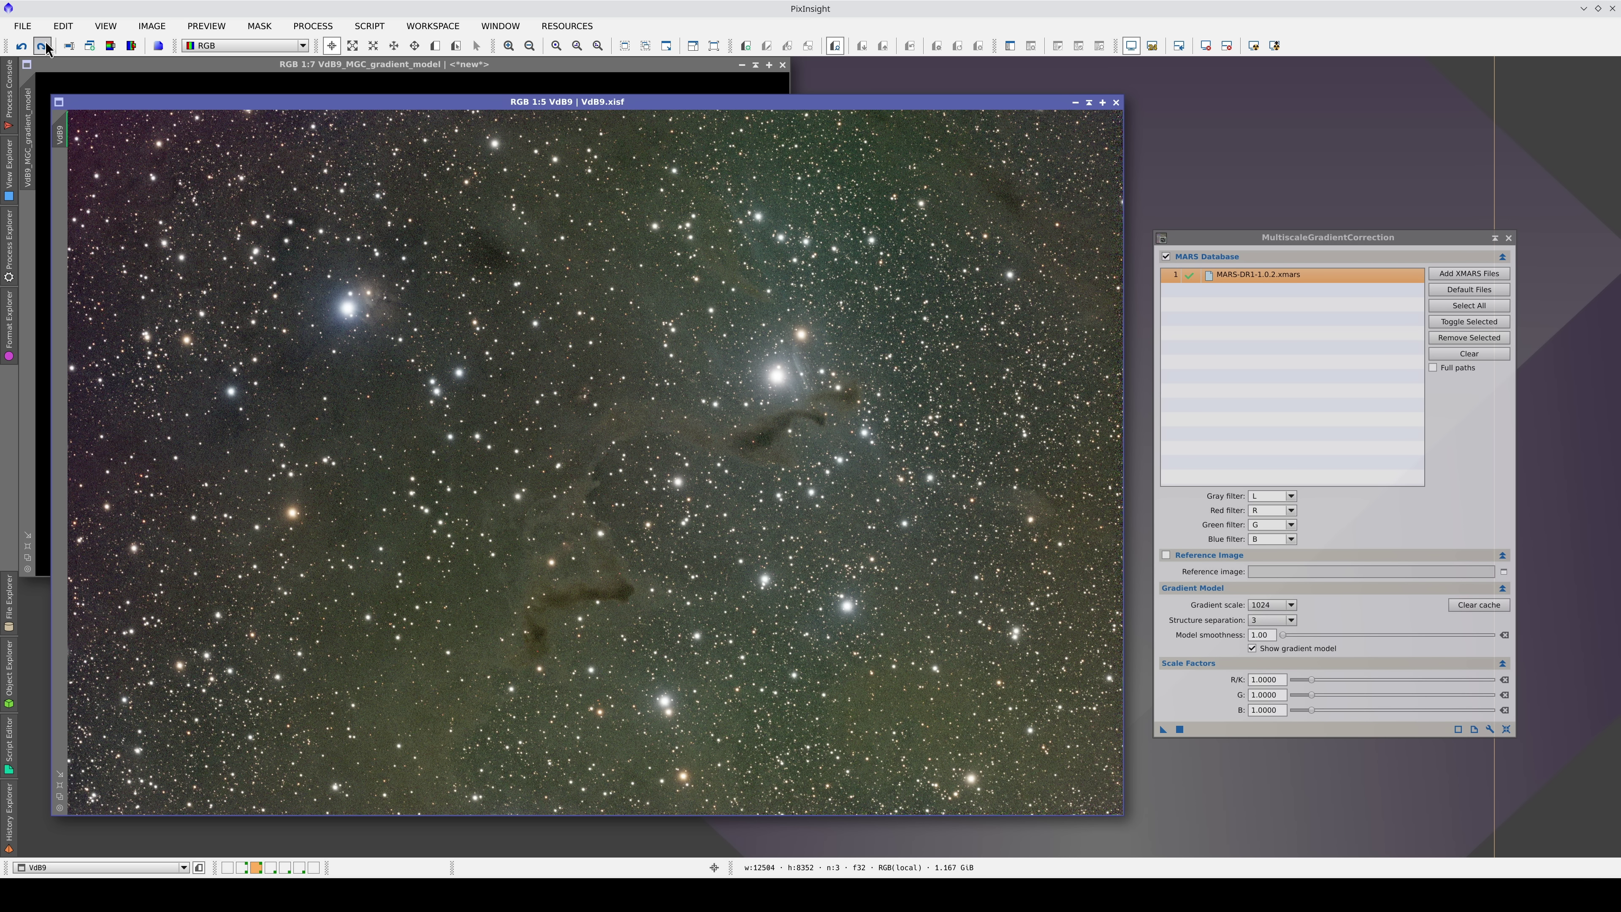
pyautogui.click(44, 46)
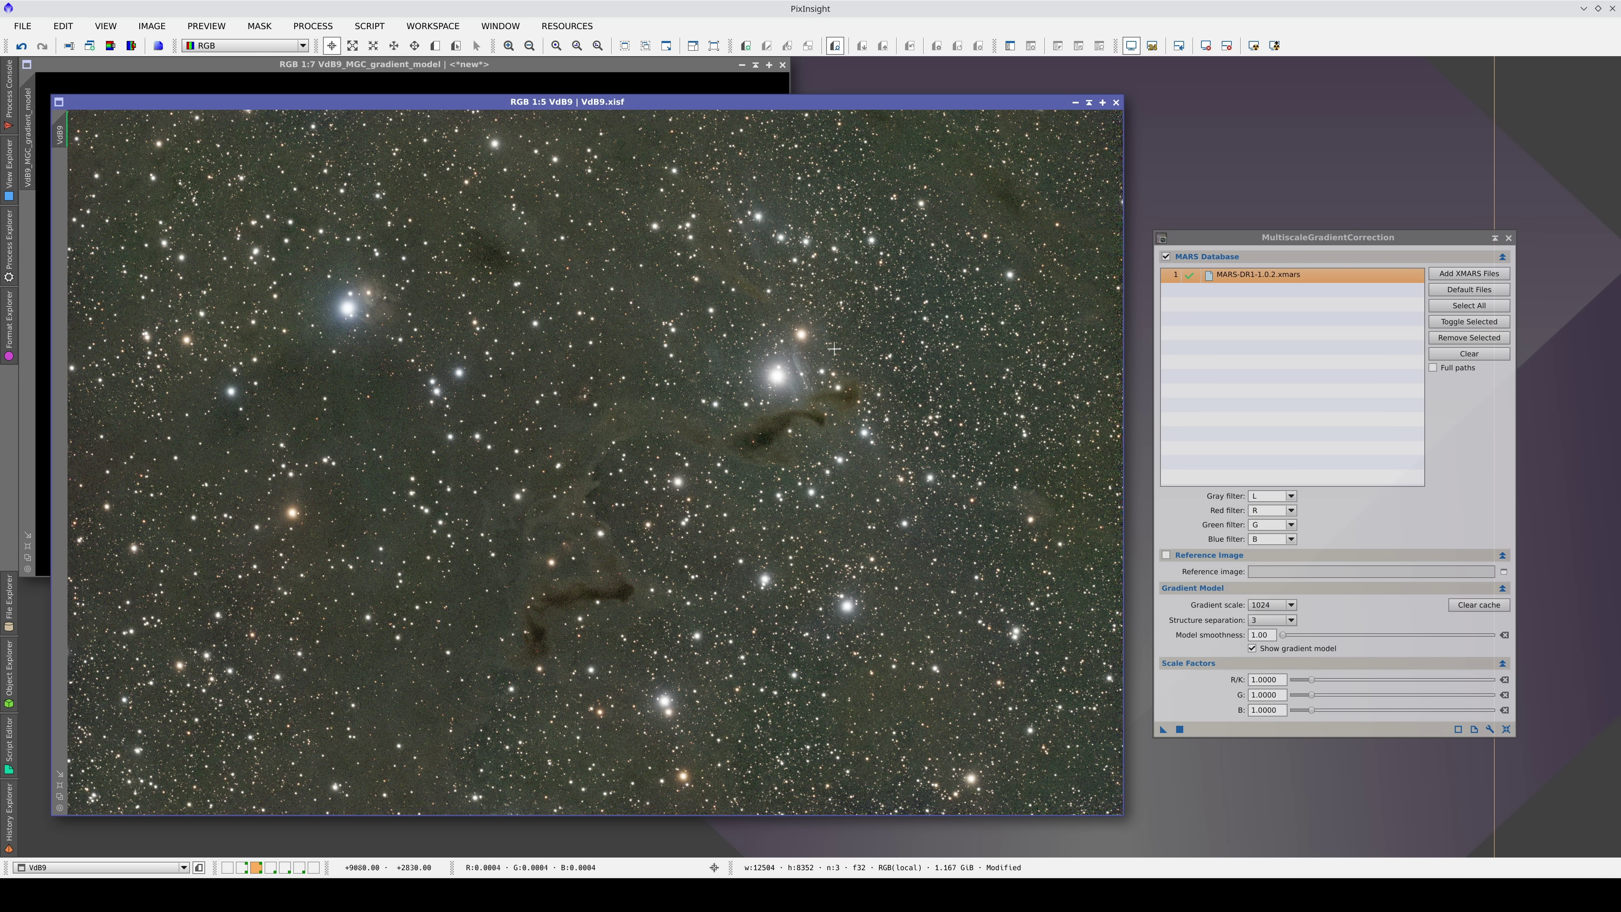
pyautogui.click(22, 46)
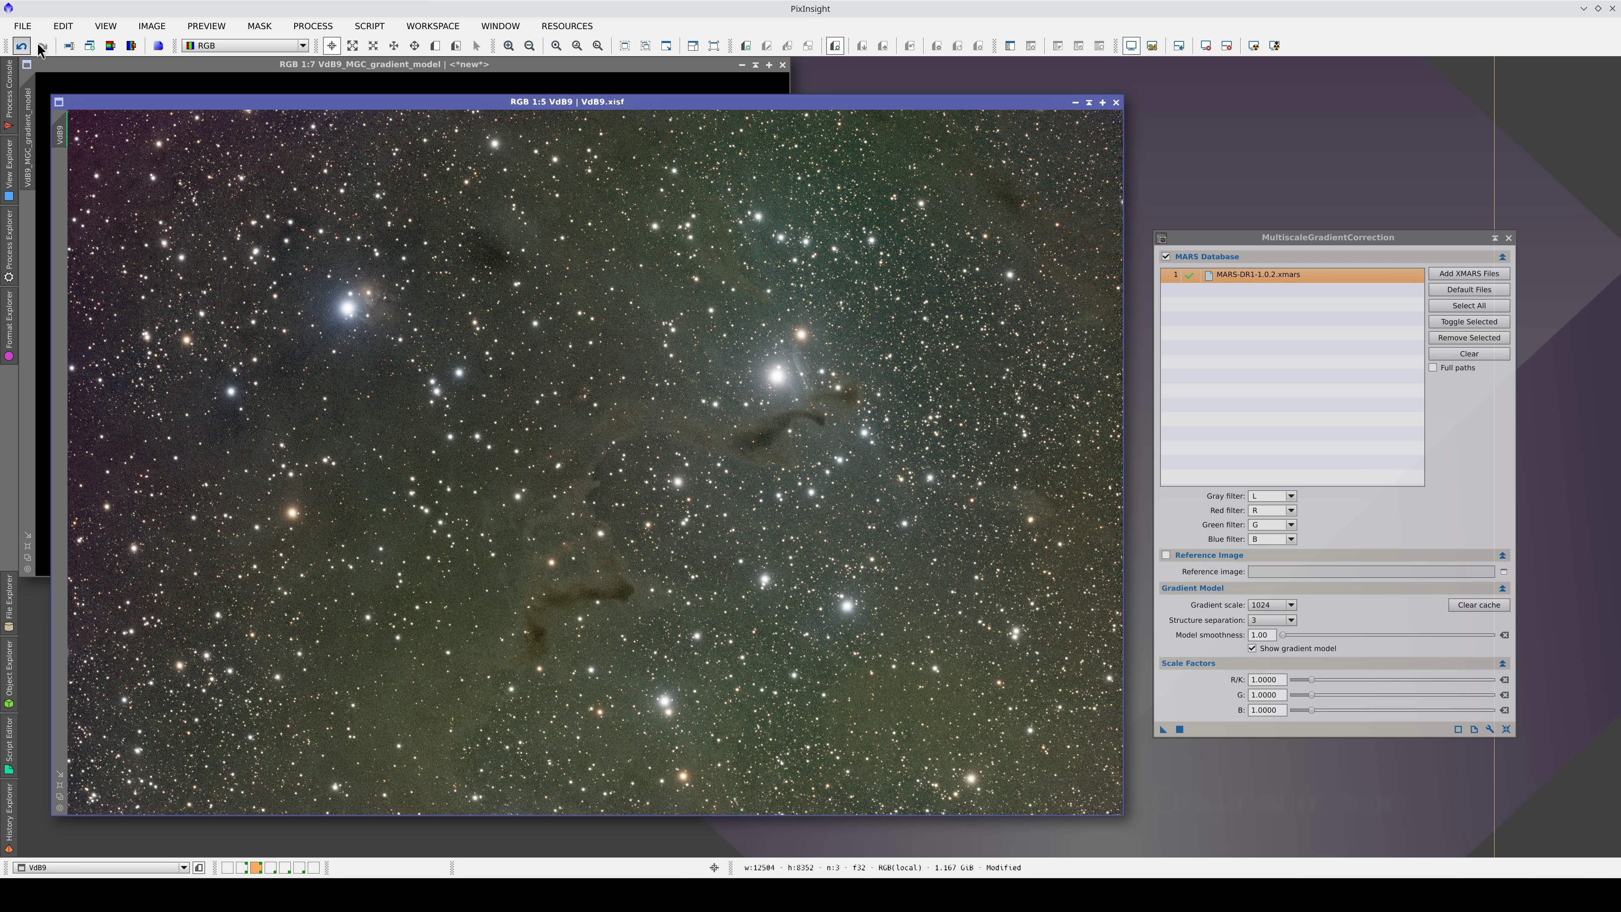
pyautogui.click(42, 47)
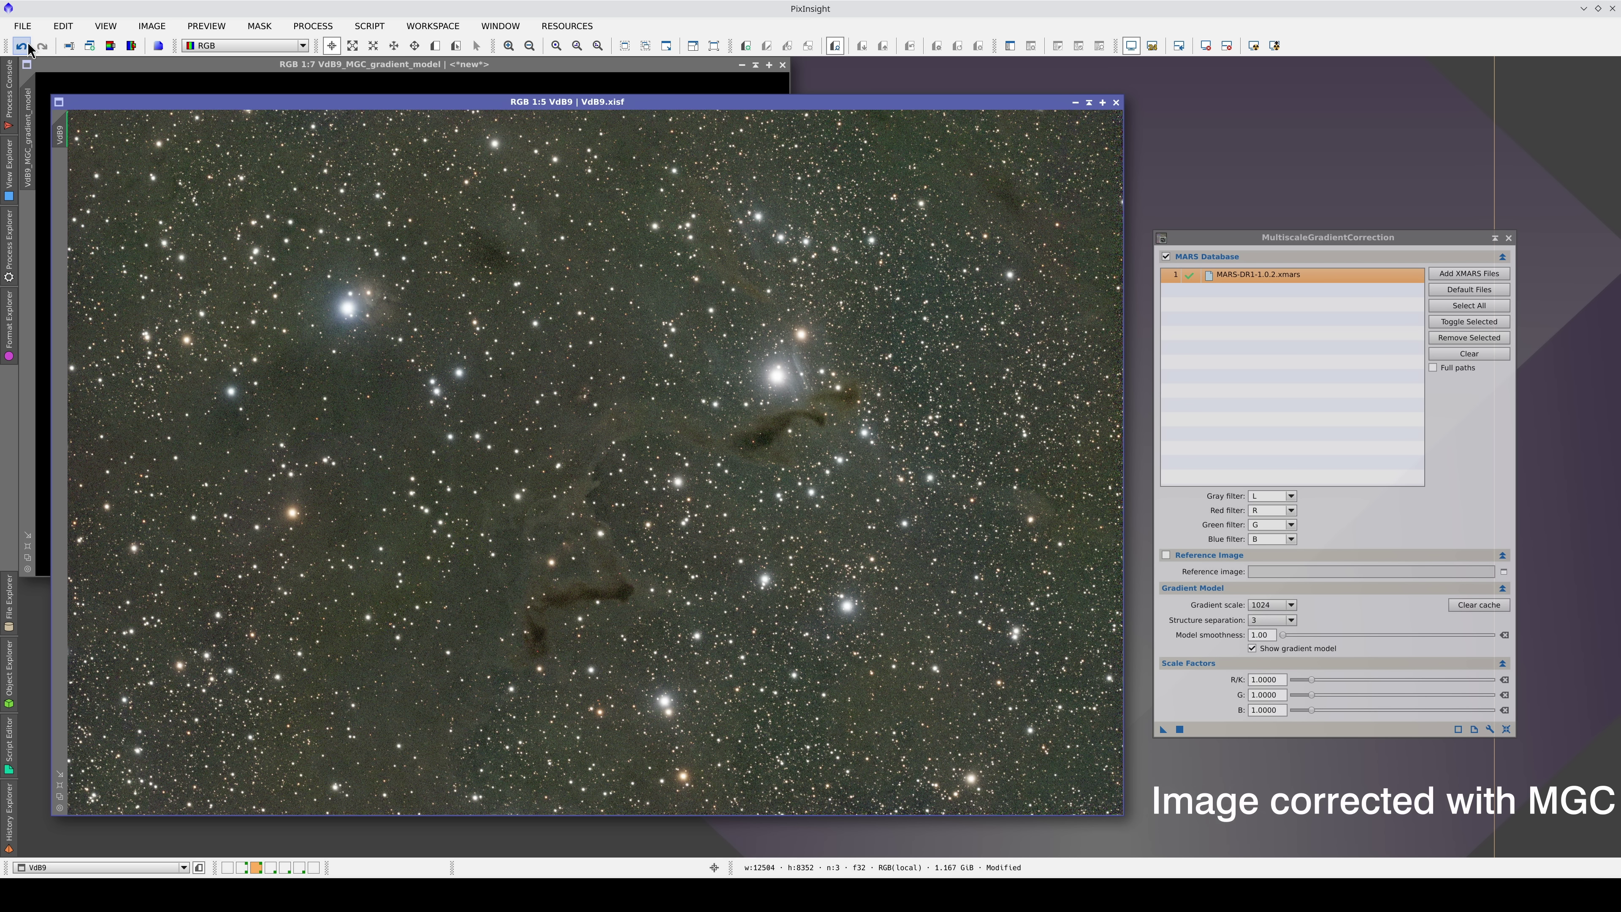
pyautogui.click(25, 46)
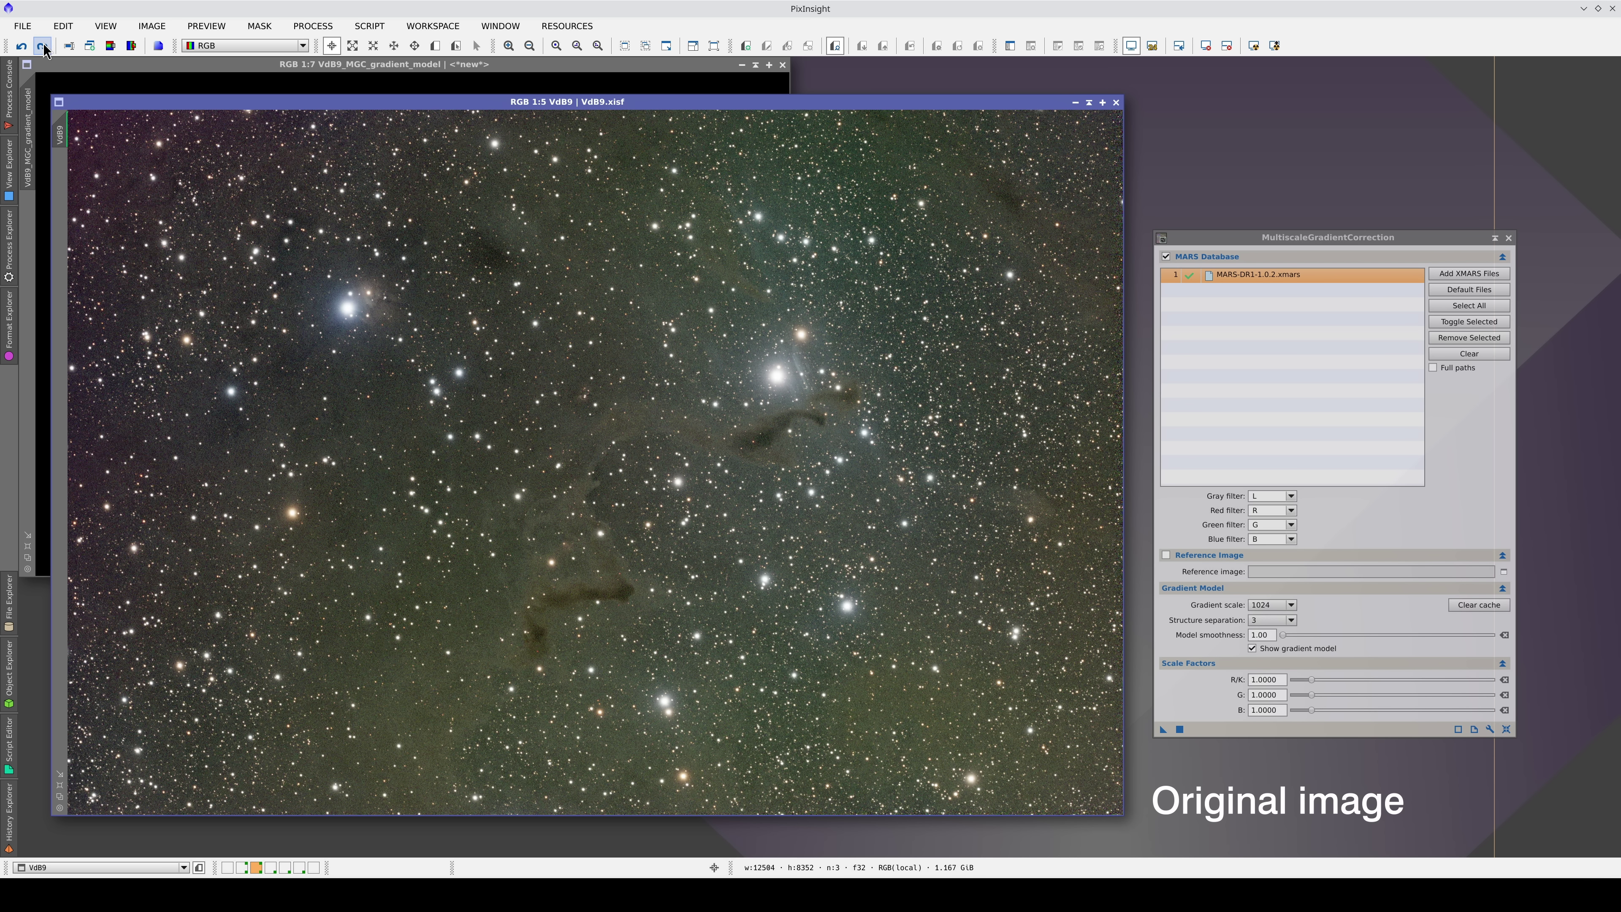
pyautogui.click(42, 46)
pyautogui.click(9, 243)
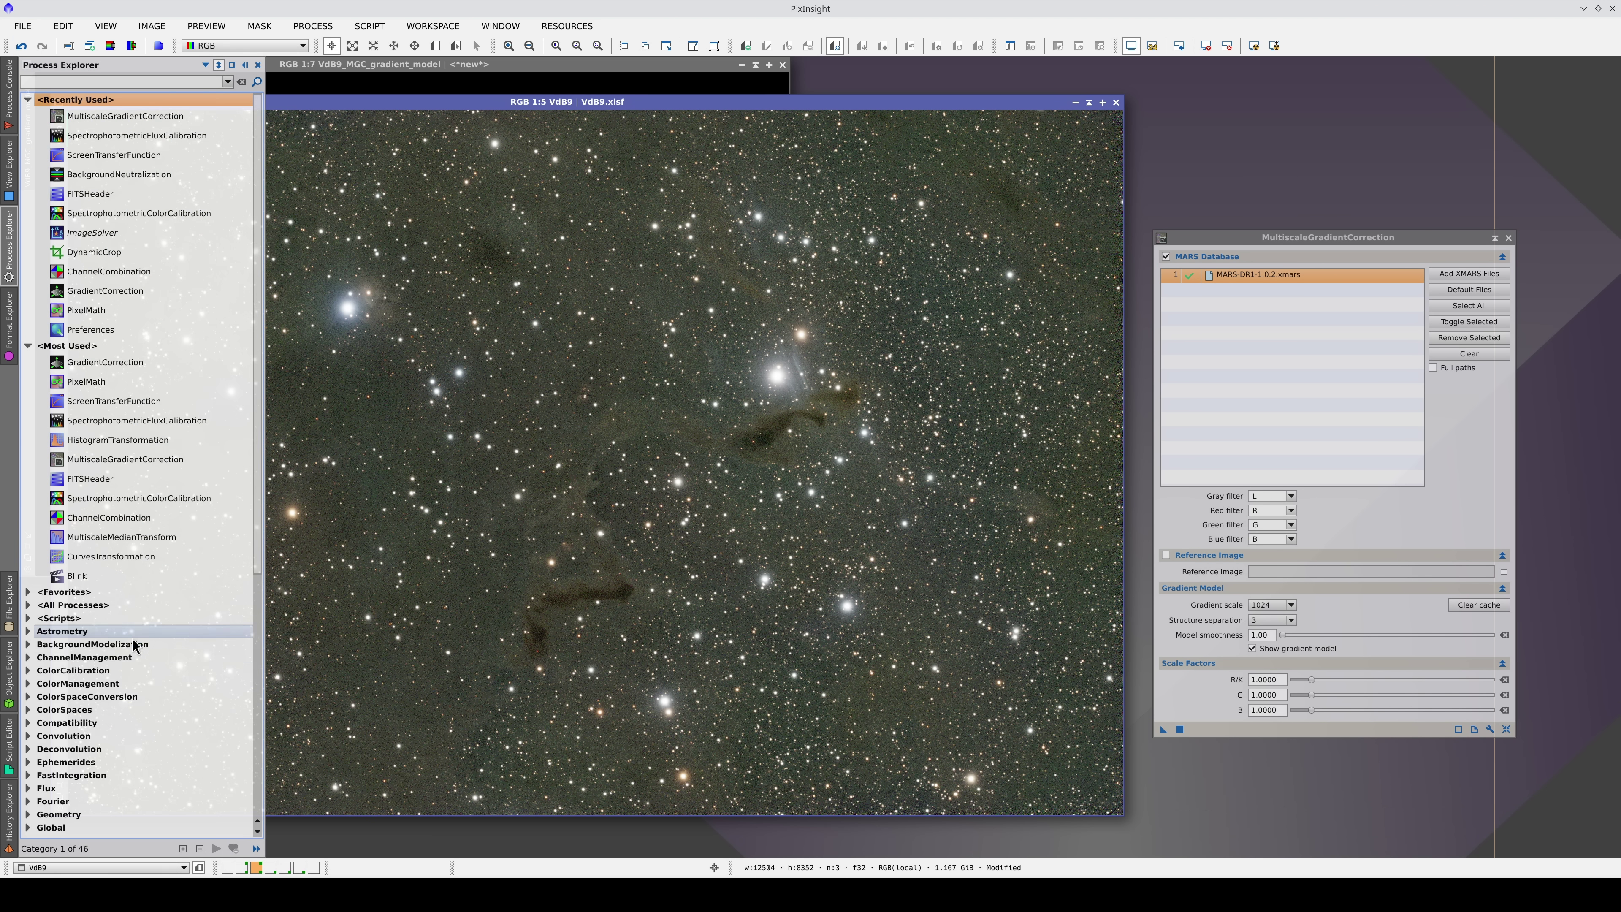
# Open BackgroundNeutralization and draw a preview over background sky at VdB9's left edge.
pyautogui.doubleClick(128, 668)
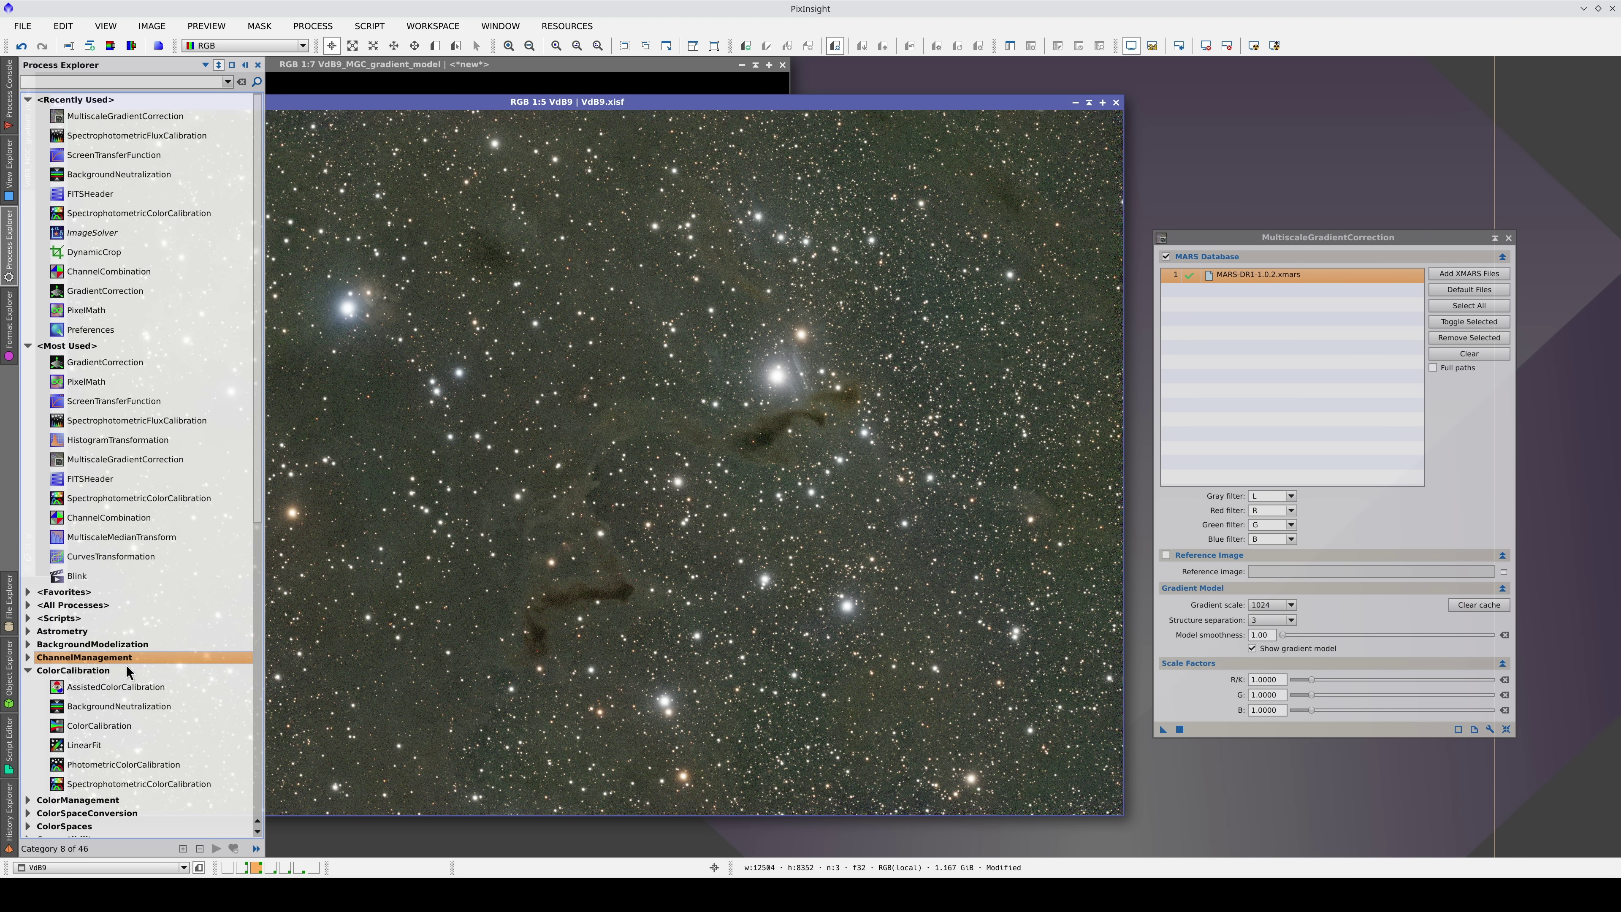
pyautogui.doubleClick(119, 706)
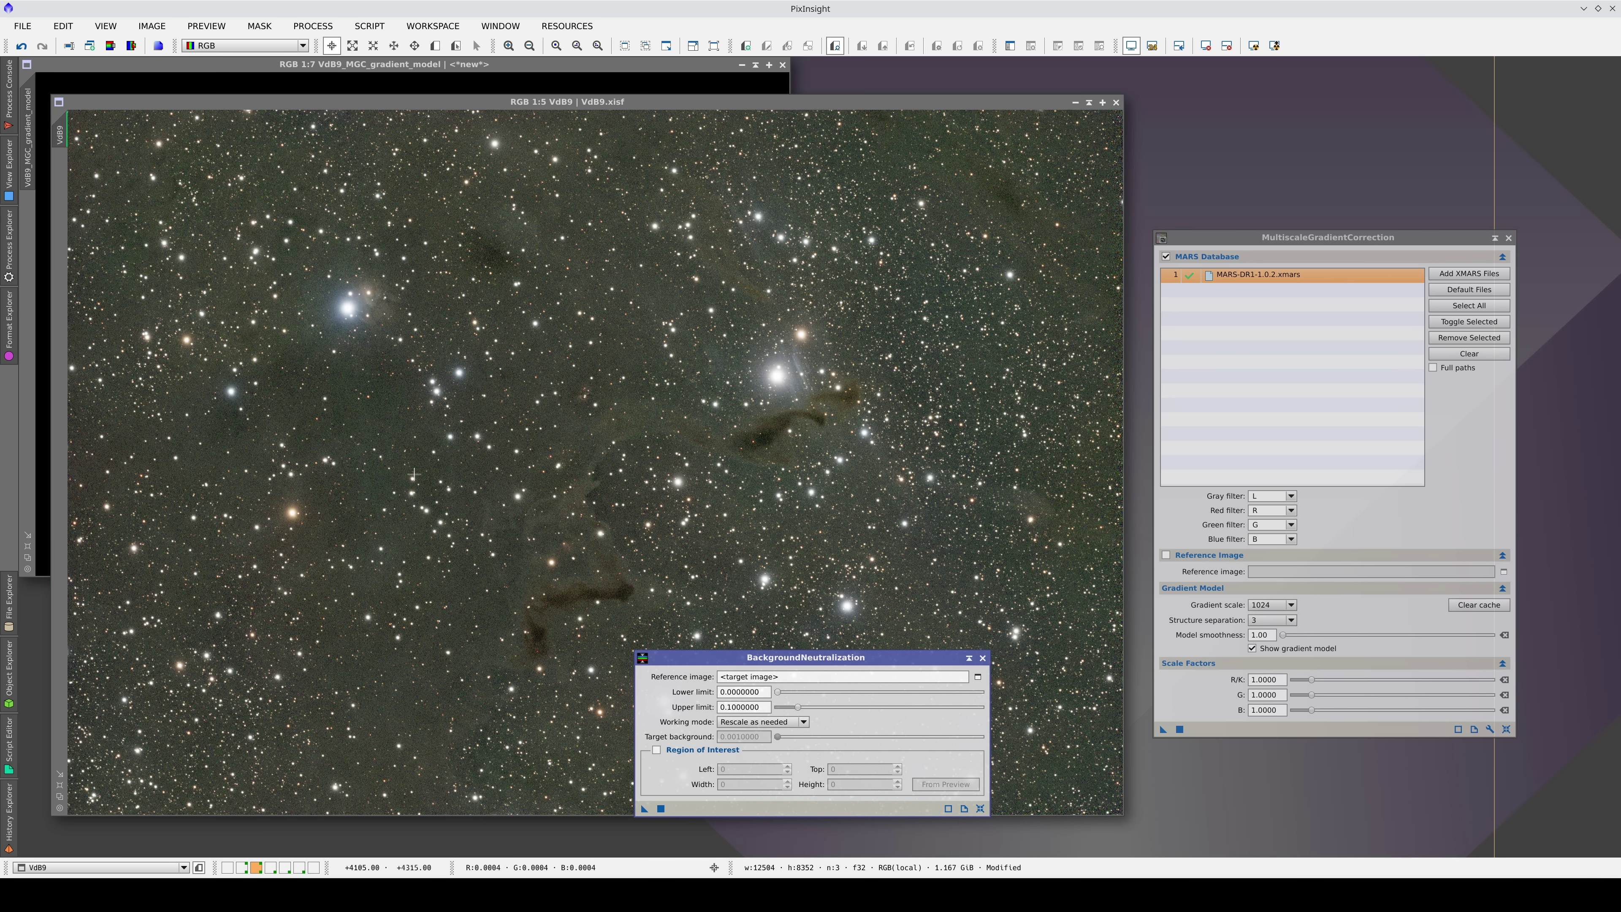
pyautogui.click(435, 45)
pyautogui.moveTo(70, 602); pyautogui.dragTo(91, 653)
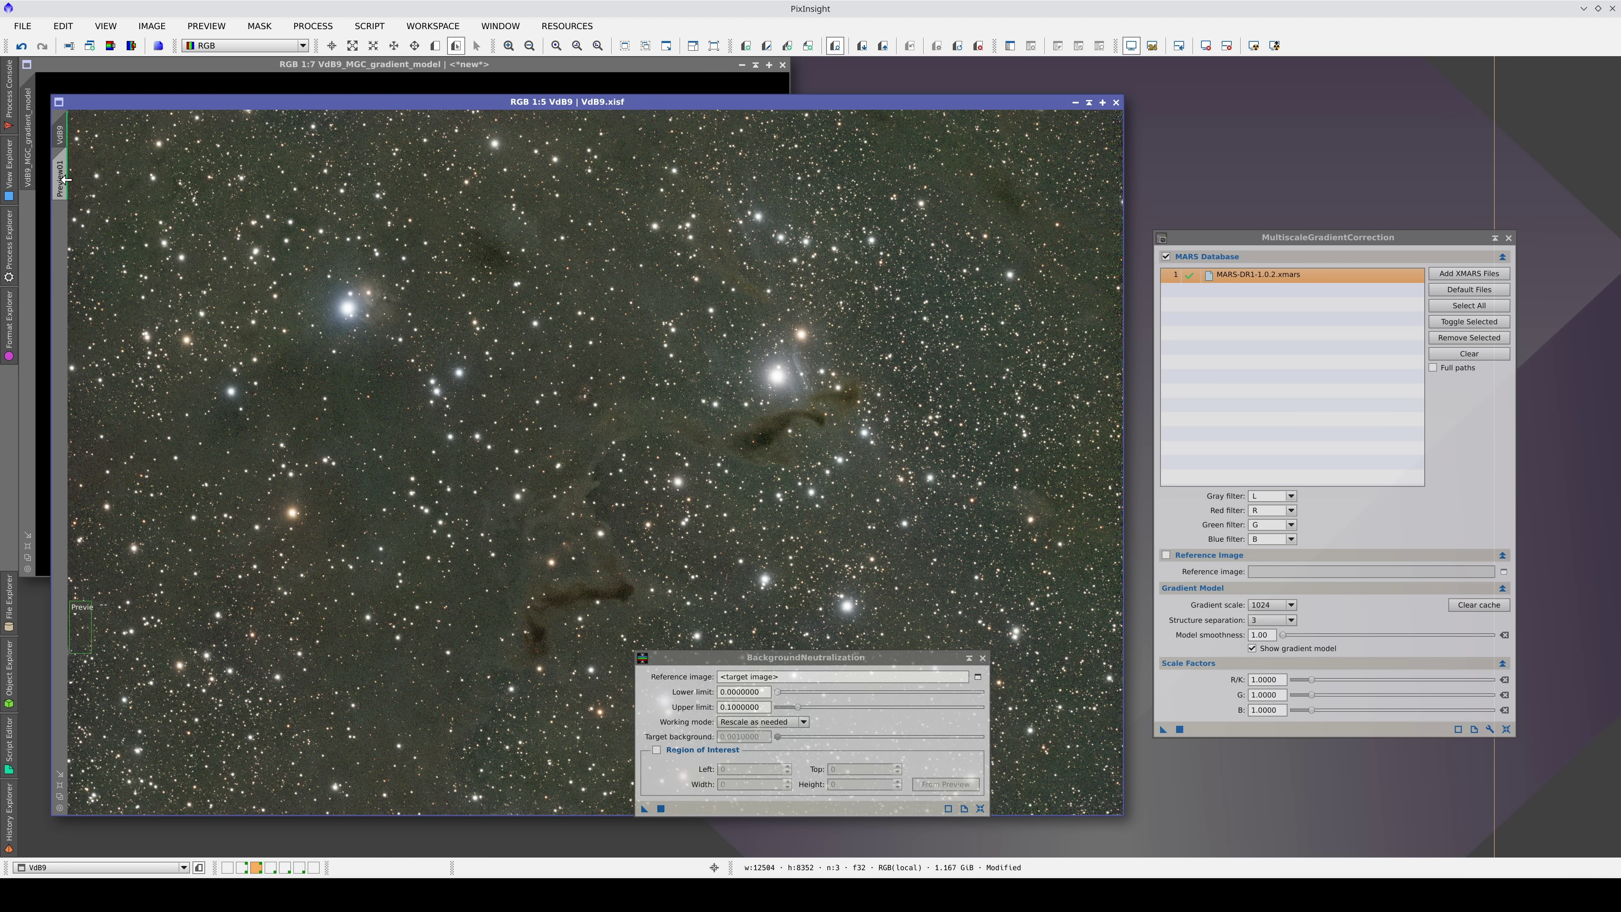
# Use Preview01 (Left 20, Top 5815, 265×625) as the region of interest and apply to VdB9.
pyautogui.moveTo(394, 411); pyautogui.dragTo(934, 765)
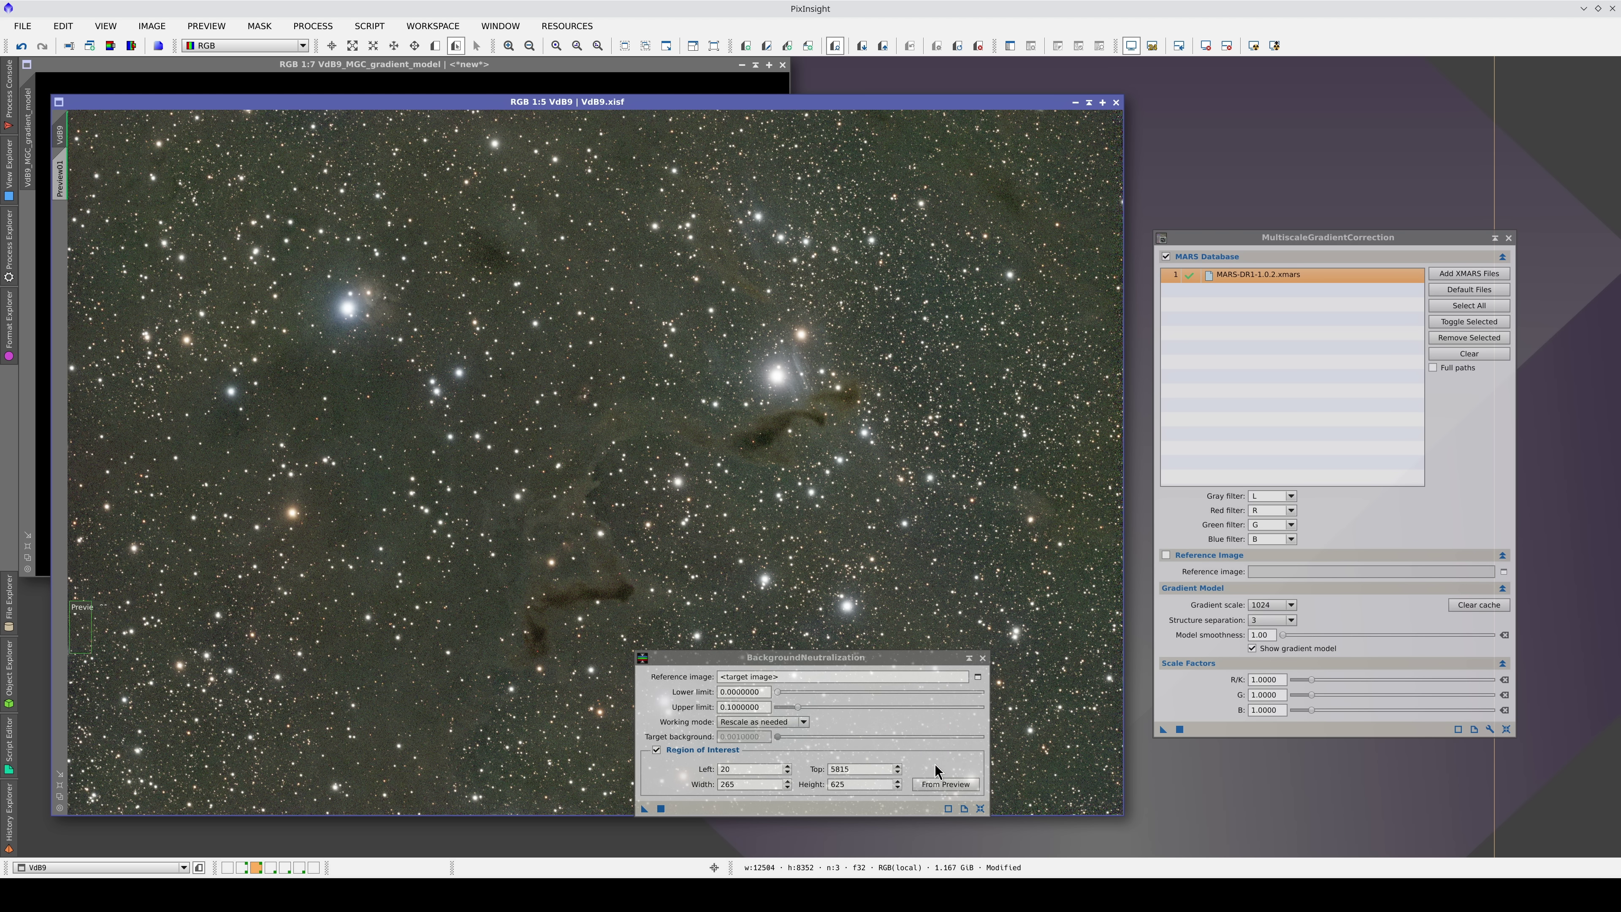
pyautogui.click(845, 654)
pyautogui.moveTo(846, 660); pyautogui.dragTo(846, 661)
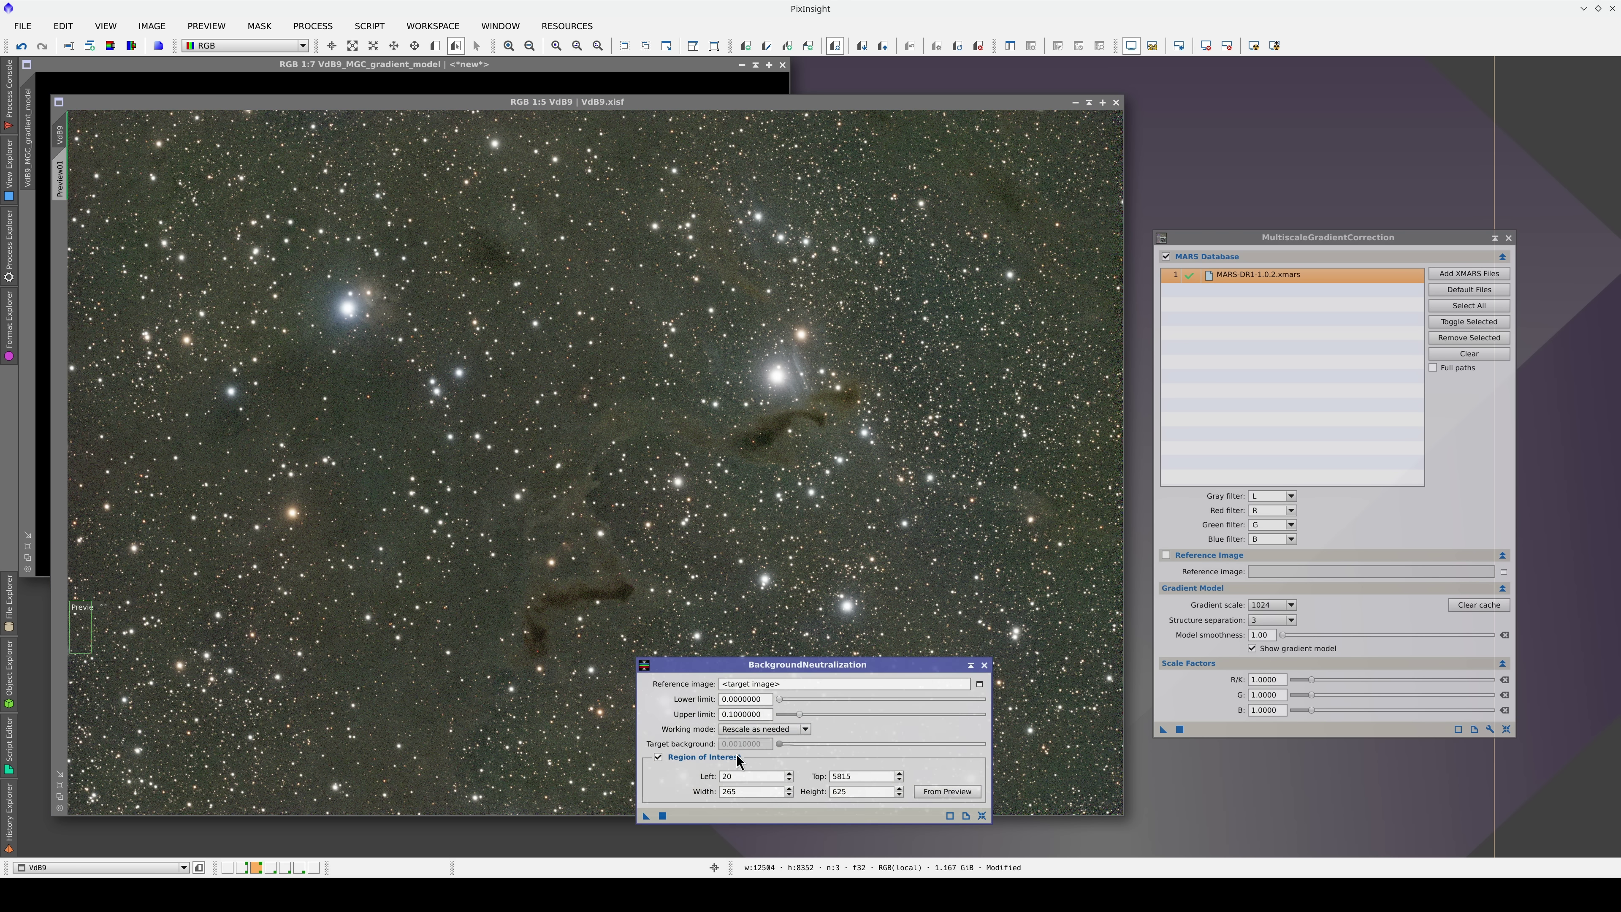
pyautogui.click(662, 816)
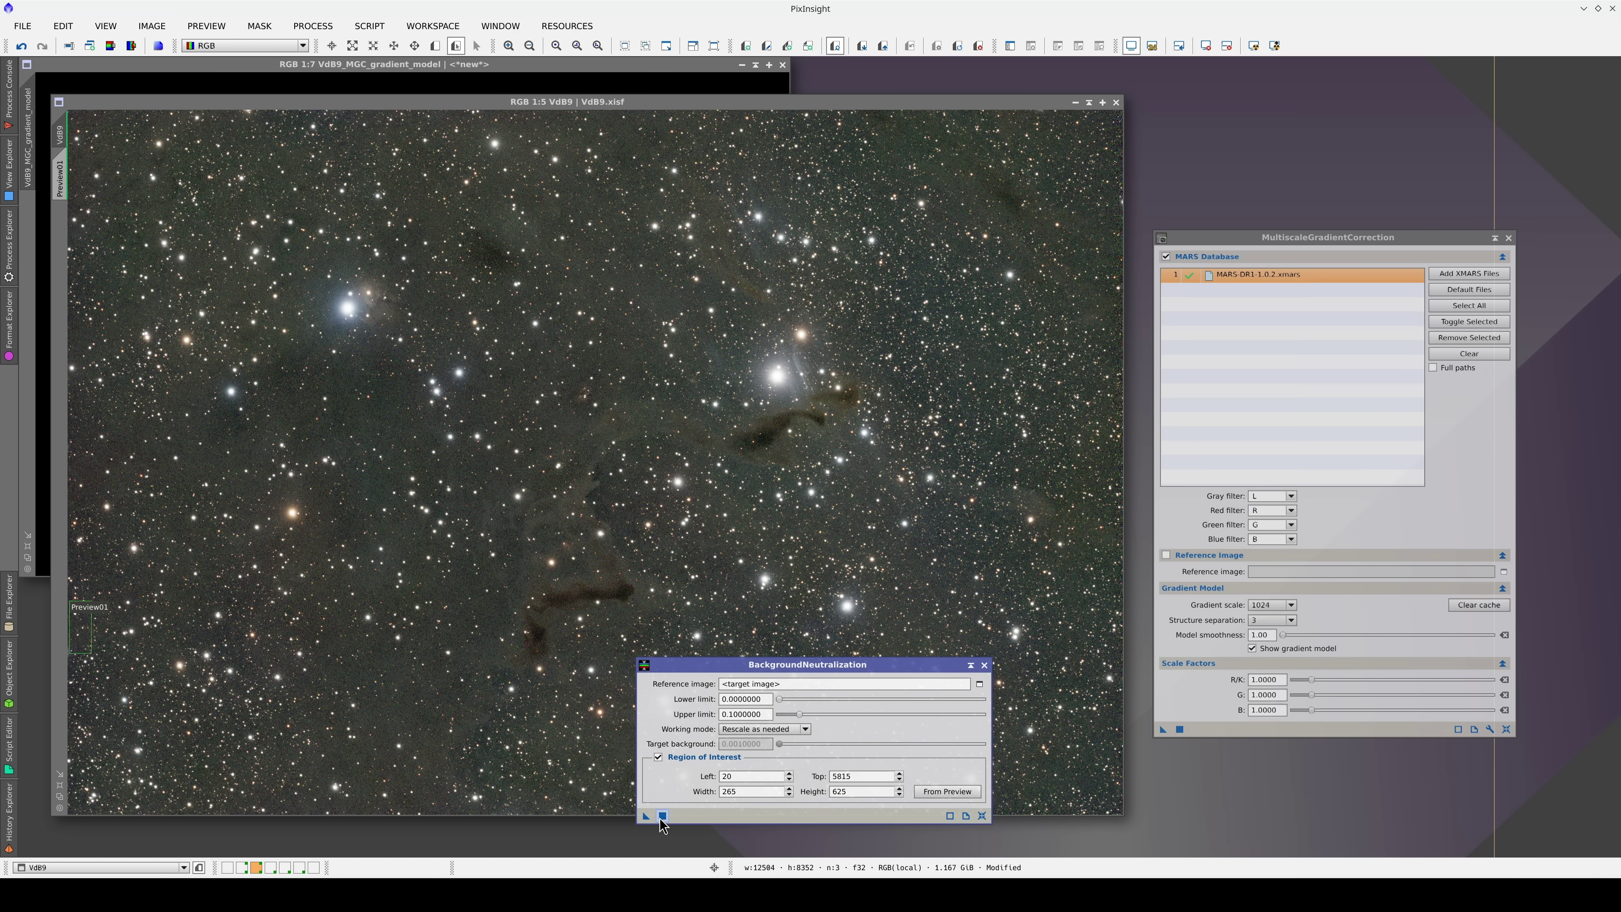